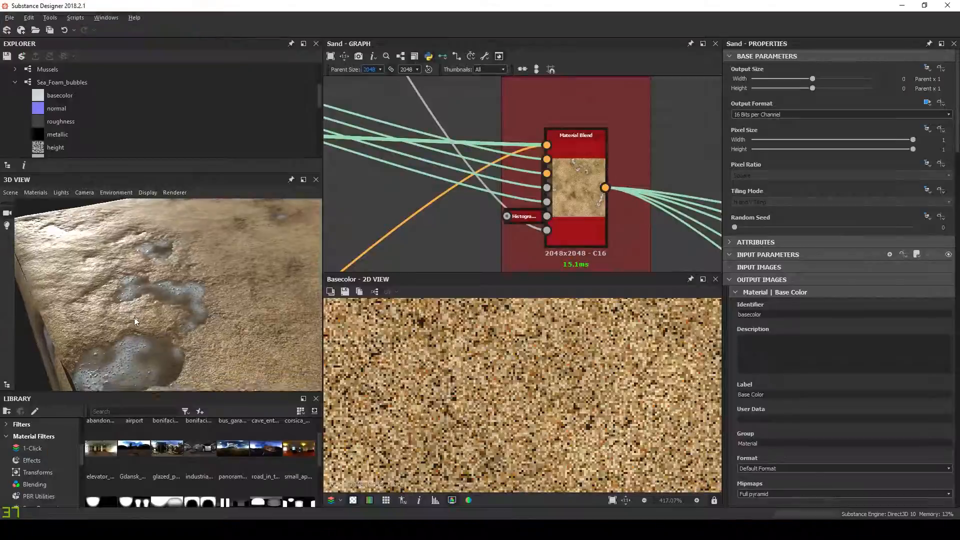
Step: Try water levels of 0.22, 0.73 and 0 on the Water Level node, and set it to 0.45
scroll(599, 171, "down", 2)
middle_click_drag(560, 150, 610, 199)
scroll(532, 184, "up", 3)
scroll(475, 175, "up", 5)
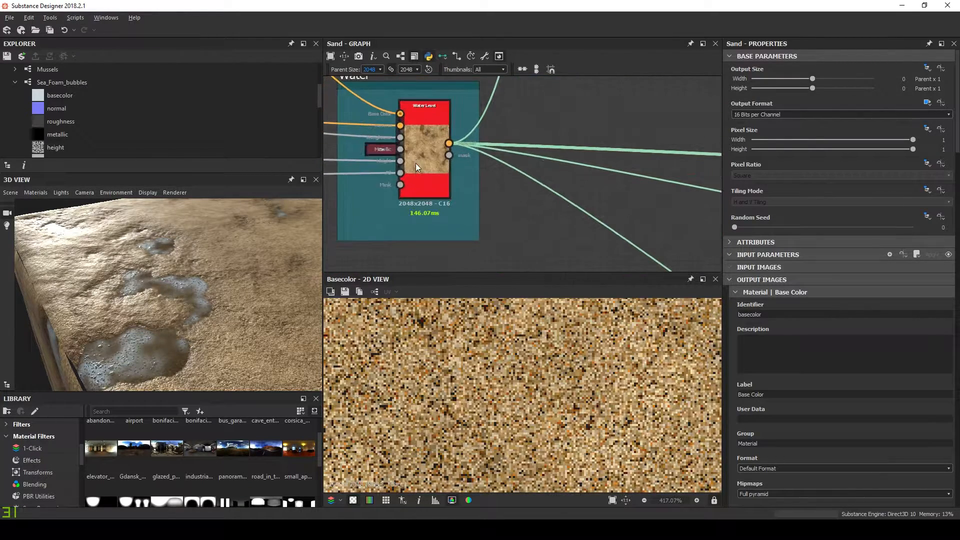
left_click(428, 164)
scroll(792, 416, "down", 6)
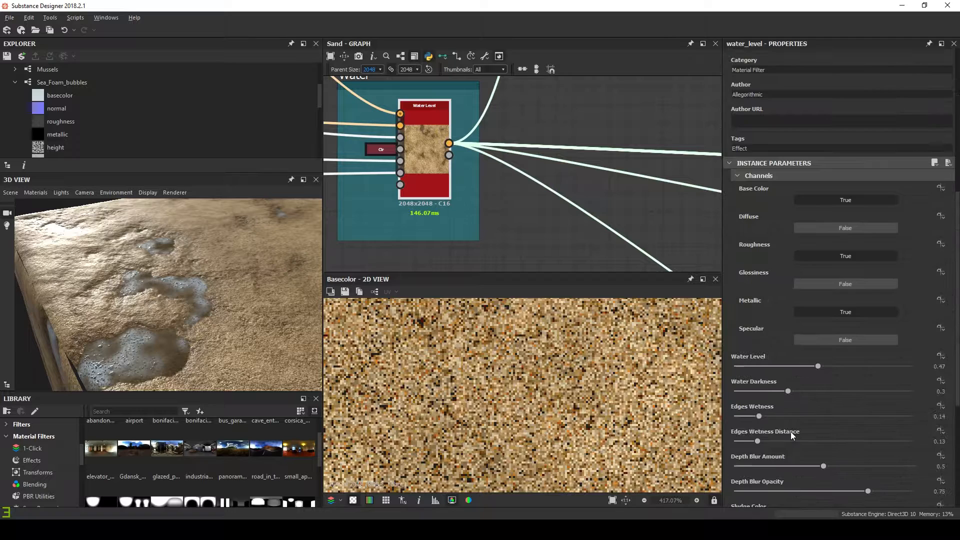
left_click(774, 367)
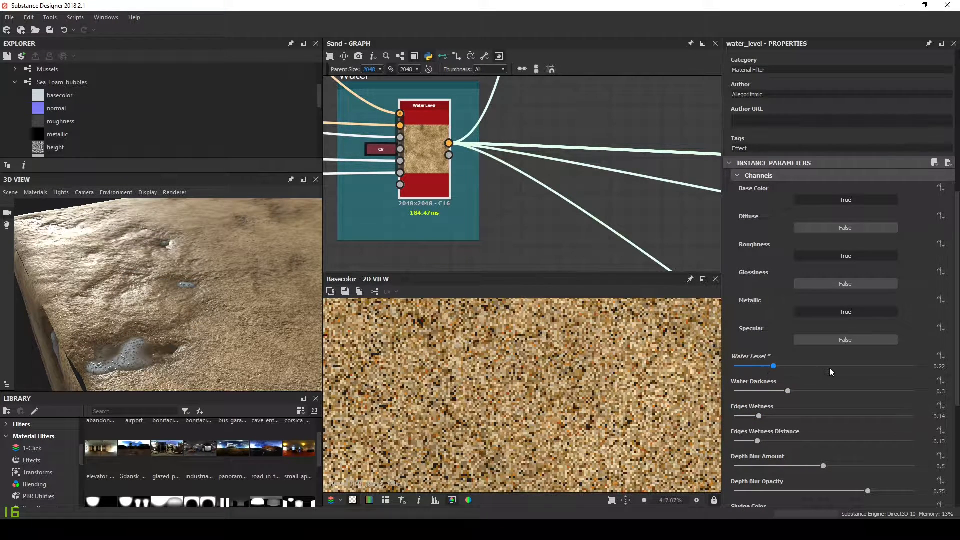
left_click(866, 367)
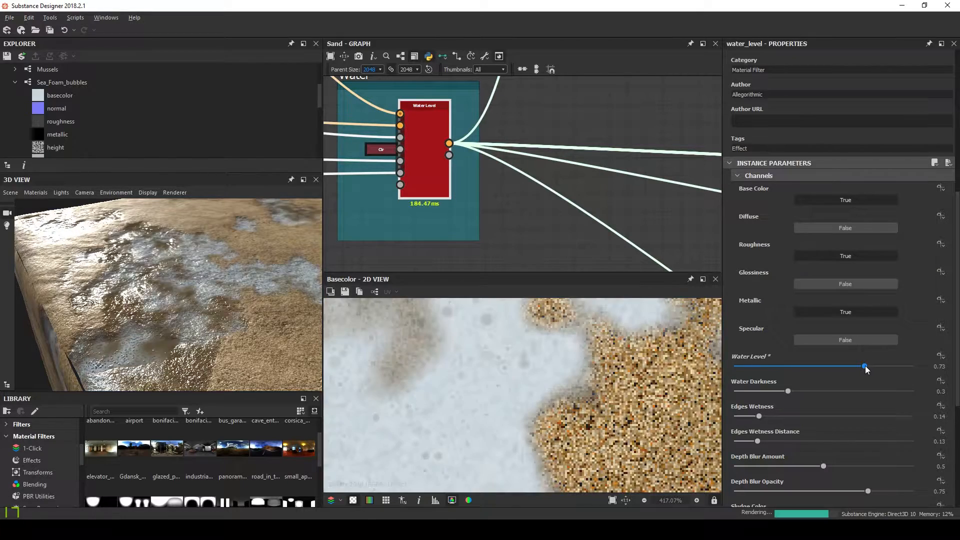
scroll(109, 245, "down", 5)
left_click_drag(160, 267, 182, 281)
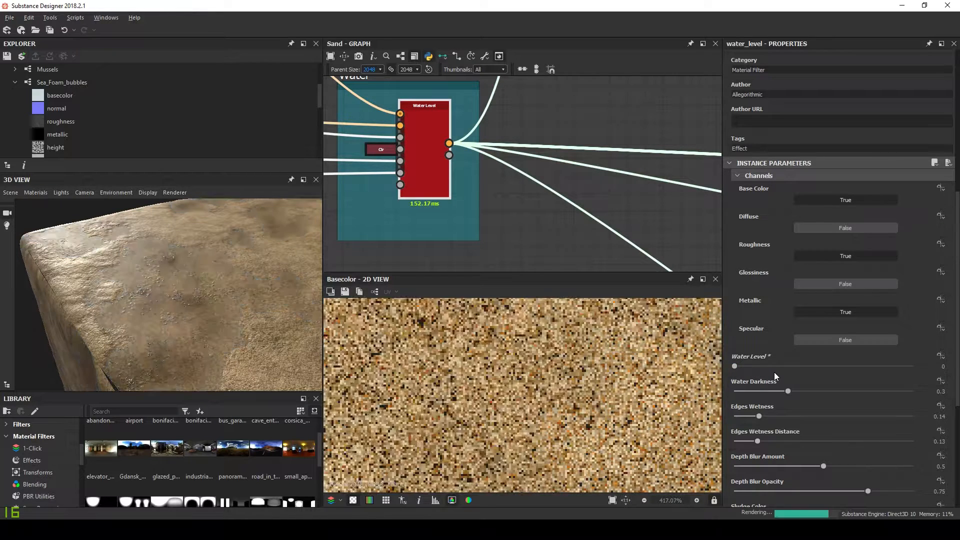
left_click_drag(795, 367, 815, 367)
Step: Delete the links that connect the Sand lumps frame to the rest of the sand graph
scroll(414, 173, "down", 4)
middle_click_drag(414, 173, 558, 211)
middle_click_drag(442, 163, 580, 191)
scroll(501, 180, "down", 7)
middle_click_drag(502, 185, 600, 222)
middle_click_drag(409, 155, 526, 179)
left_click_drag(322, 206, 269, 209)
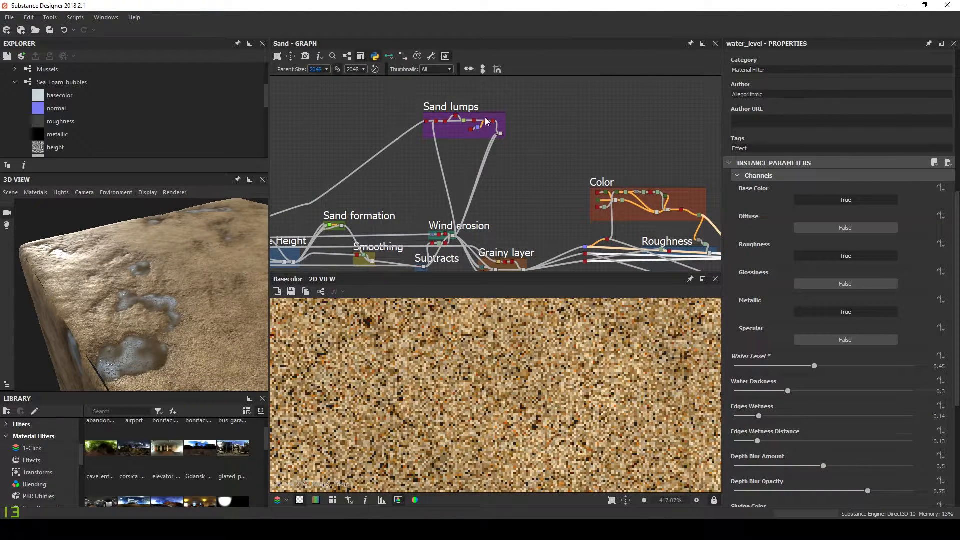
middle_click_drag(459, 146, 495, 134)
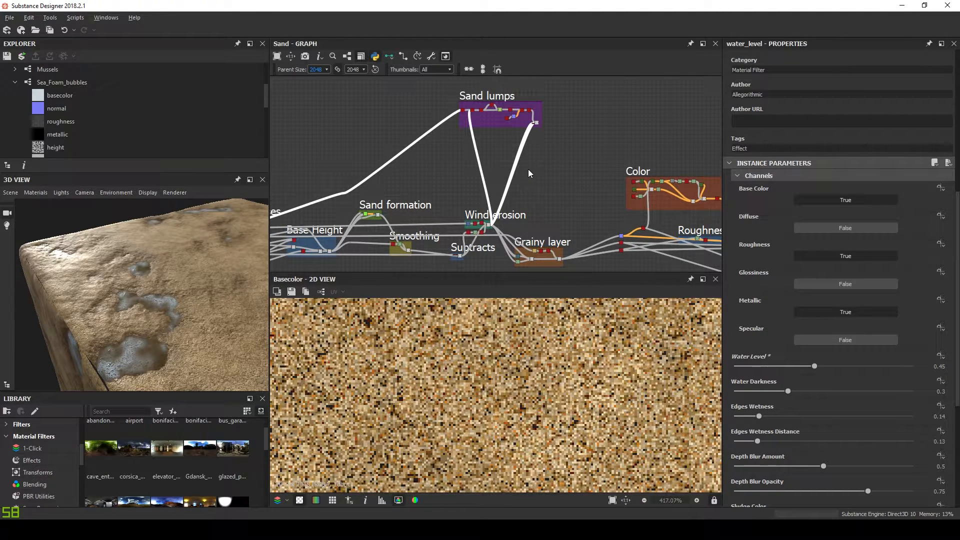
key("Delete")
Step: Preview the Blur HQ Grayscale node in the Sand lumps frame in the 2D view
scroll(527, 107, "up", 5)
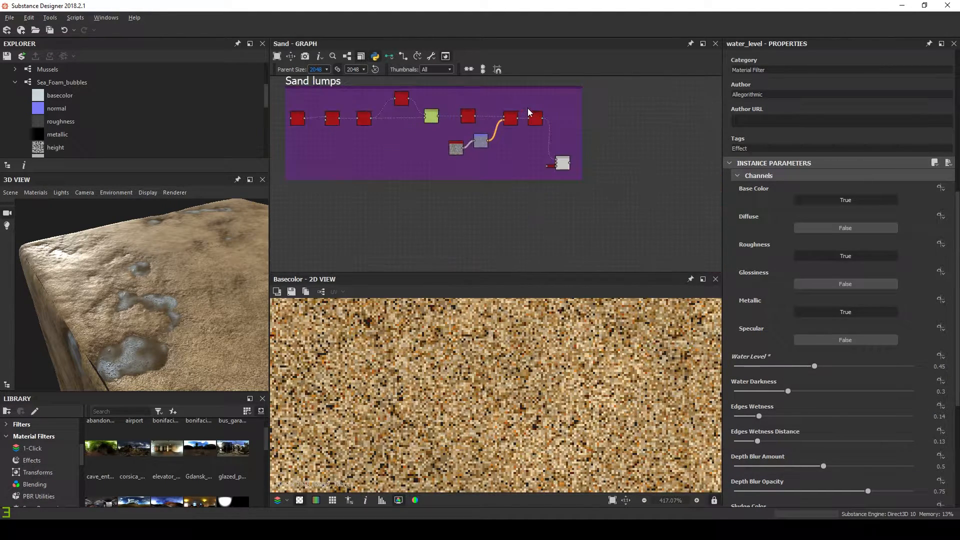
left_click(582, 178)
double_click(523, 94)
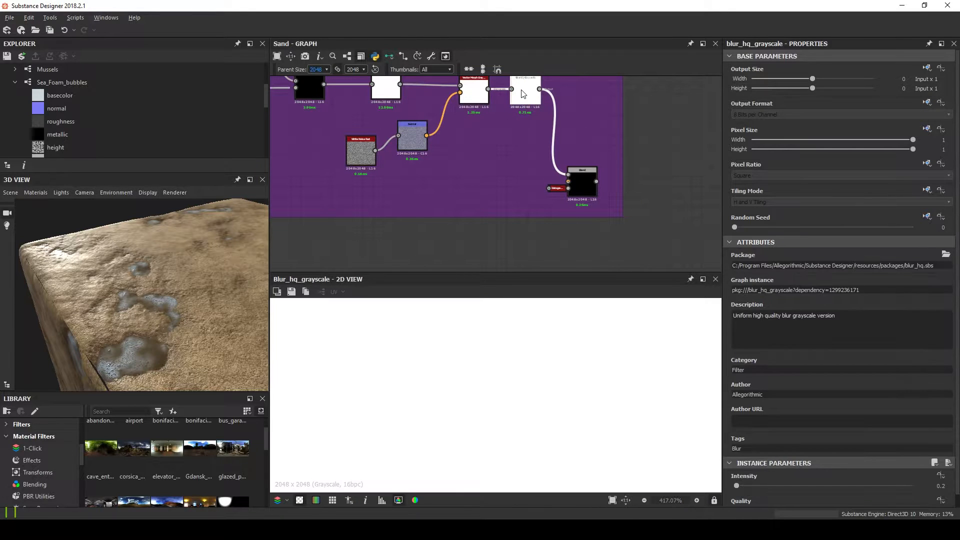
scroll(431, 128, "down", 6)
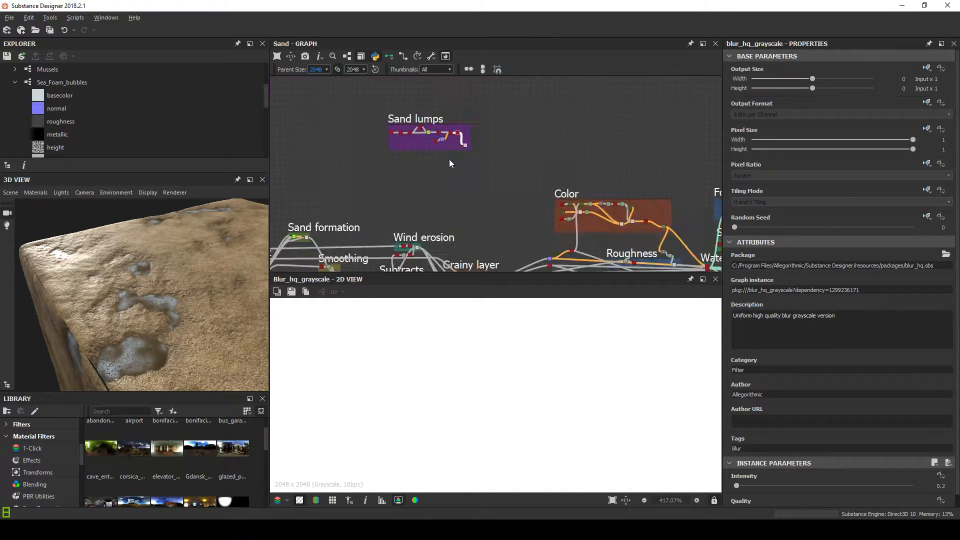
Step: Examine the sand surface up close beside the puddles in the 3D preview
scroll(487, 146, "up", 2)
scroll(487, 146, "up", 2)
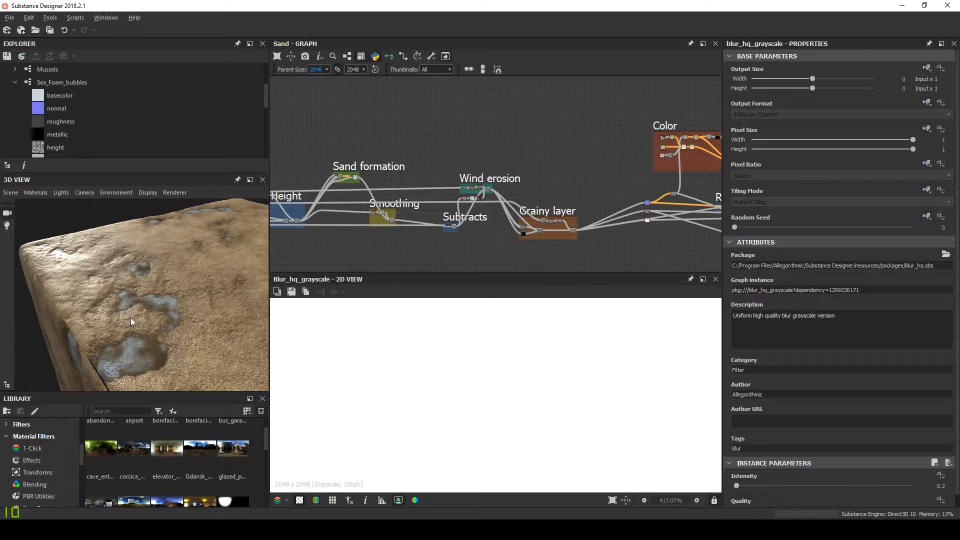
scroll(112, 310, "up", 5)
left_click_drag(158, 292, 116, 293)
scroll(401, 199, "up", 5)
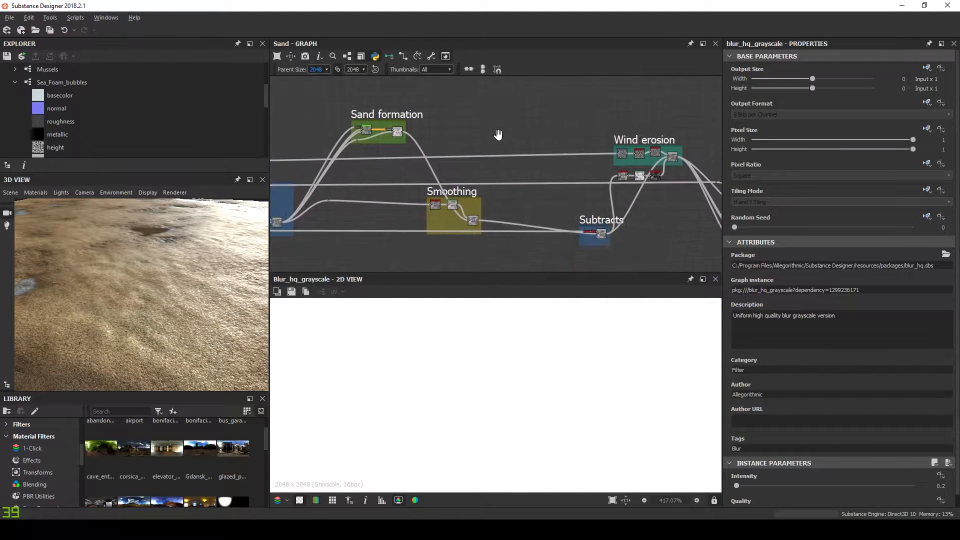
Step: Inspect the output and blending parameters of the Blend node in the Smoothing frame
scroll(493, 164, "up", 1)
middle_click_drag(490, 193, 501, 176)
scroll(460, 185, "down", 2)
middle_click_drag(426, 190, 455, 185)
scroll(542, 197, "up", 2)
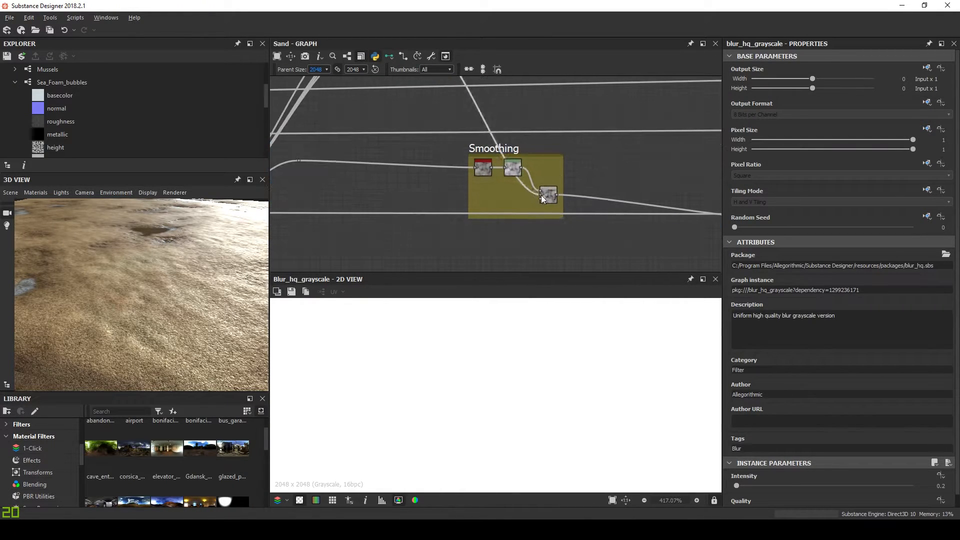
double_click(548, 196)
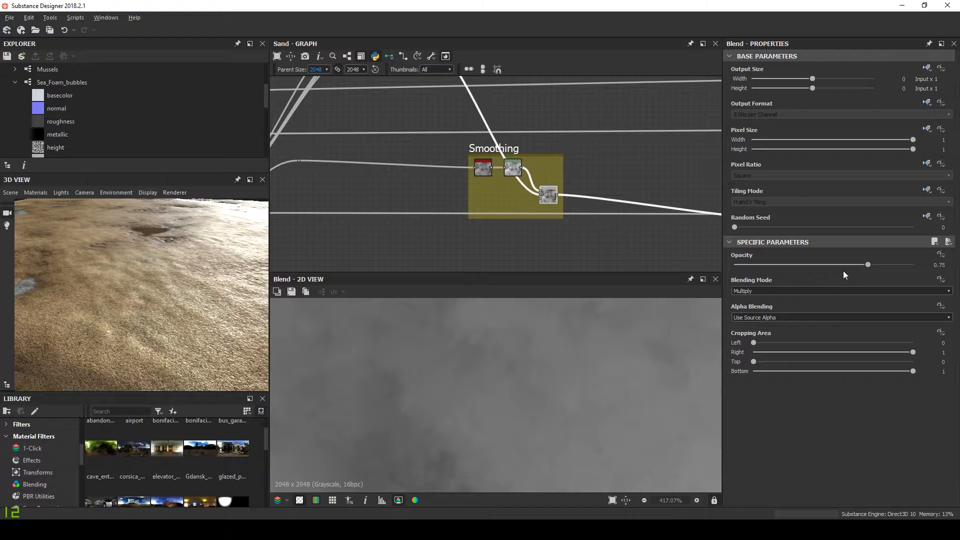
scroll(543, 169, "down", 2)
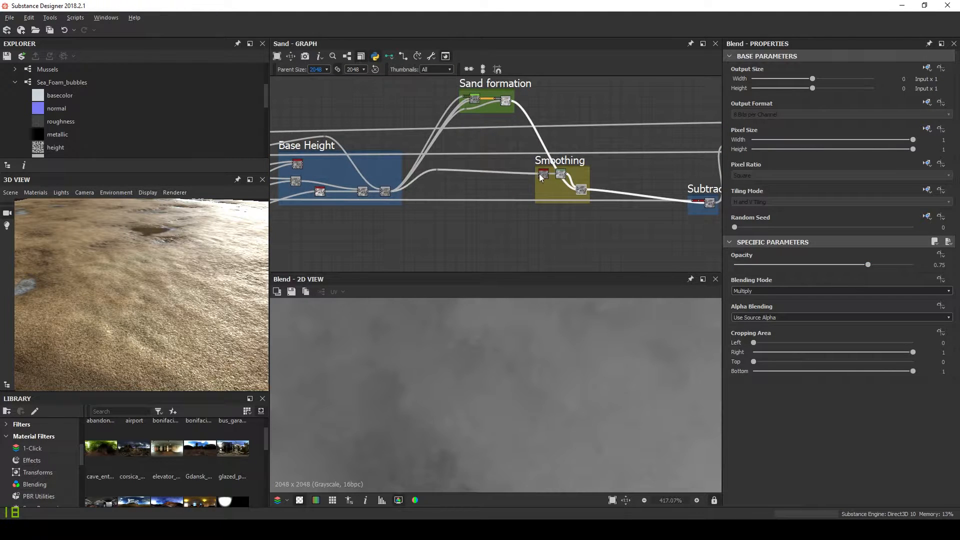
Step: Compare the full outputs of the Blur HQ Grayscale, Levels and Blend nodes in the Smoothing frame
scroll(536, 178, "up", 3)
double_click(513, 172)
double_click(581, 183)
scroll(540, 374, "down", 6)
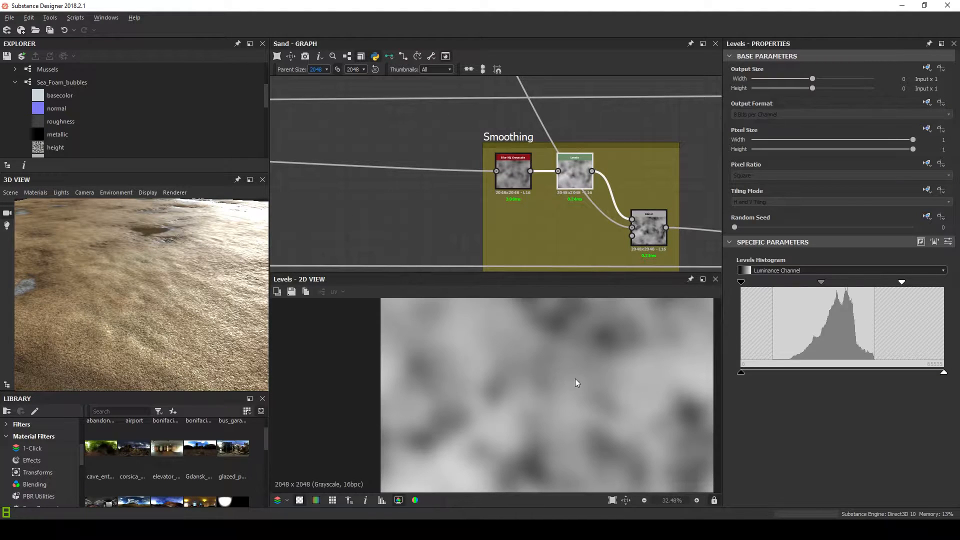
middle_click_drag(575, 378, 482, 333)
middle_click_drag(553, 231, 429, 164)
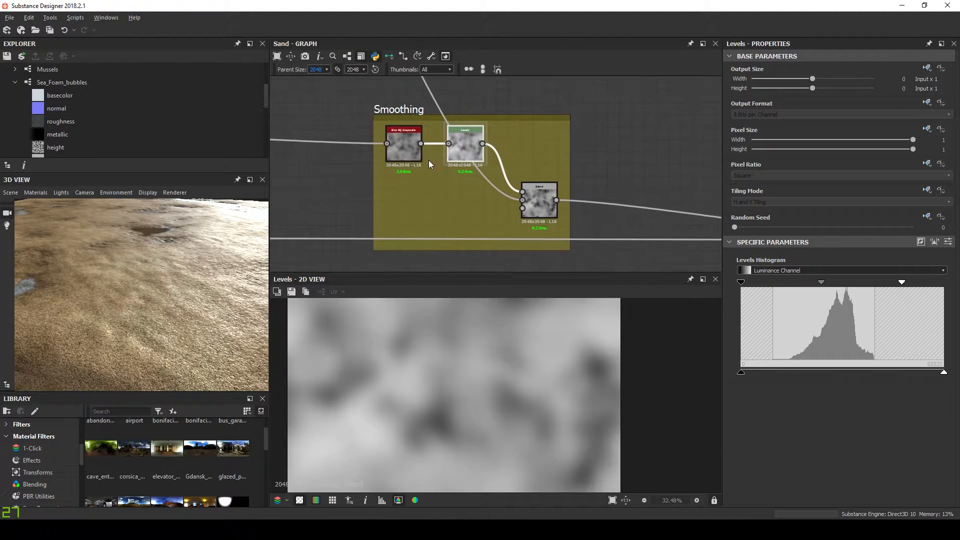
double_click(406, 149)
double_click(462, 151)
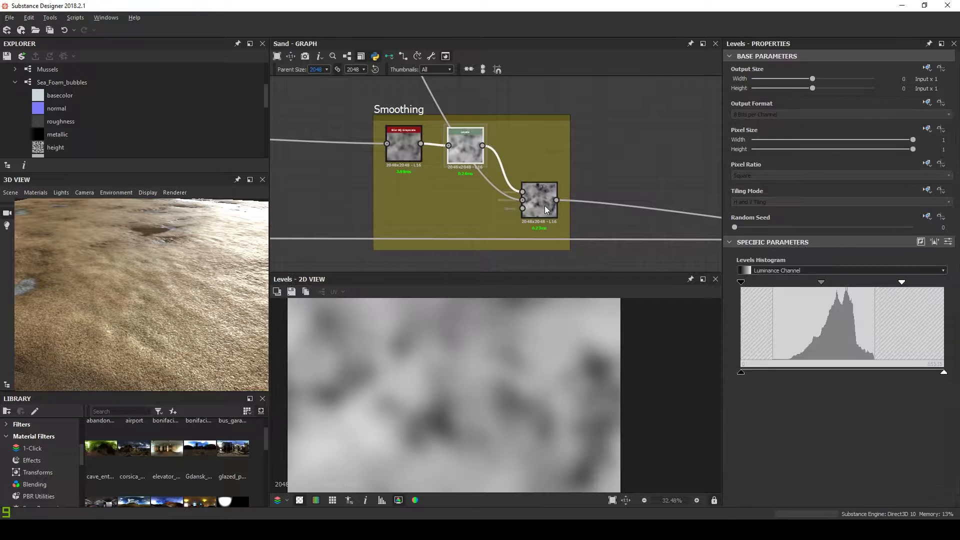
double_click(544, 211)
Step: Preview the Invert Grayscale node that feeds the mask input of the Wind erosion Blend node
scroll(530, 196, "down", 3)
middle_click_drag(518, 197, 341, 205)
scroll(533, 214, "down", 2)
scroll(548, 229, "up", 4)
scroll(552, 227, "down", 4)
scroll(520, 170, "up", 3)
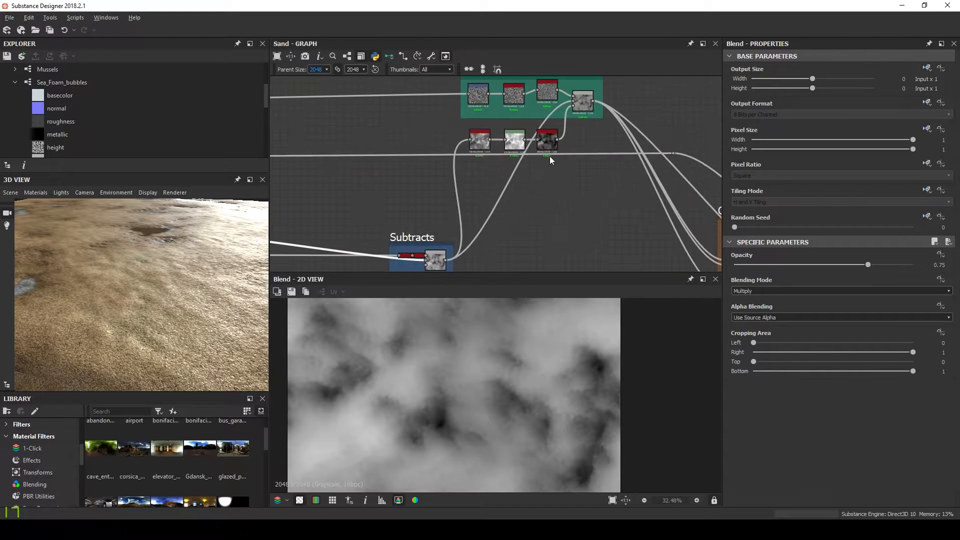
middle_click_drag(573, 119, 574, 150)
scroll(574, 151, "up", 2)
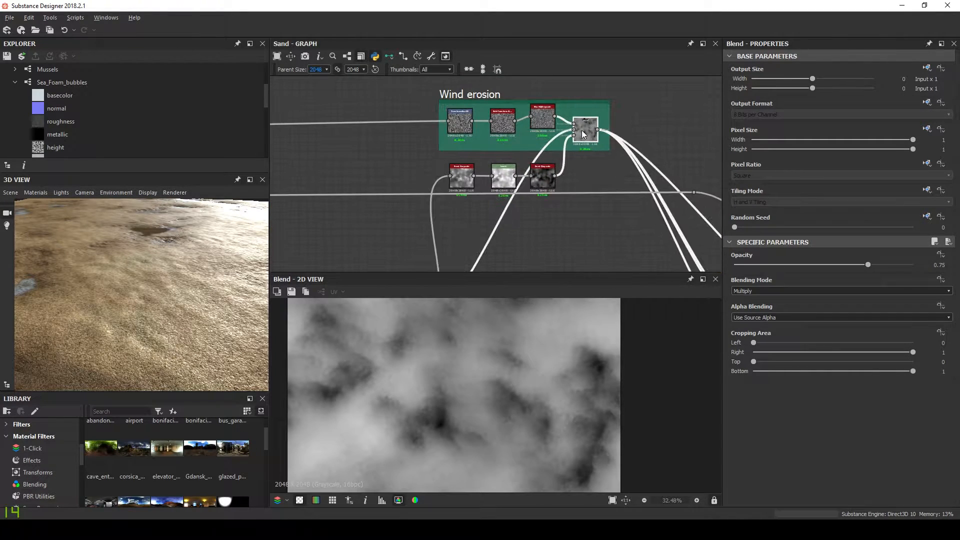
left_click(537, 183)
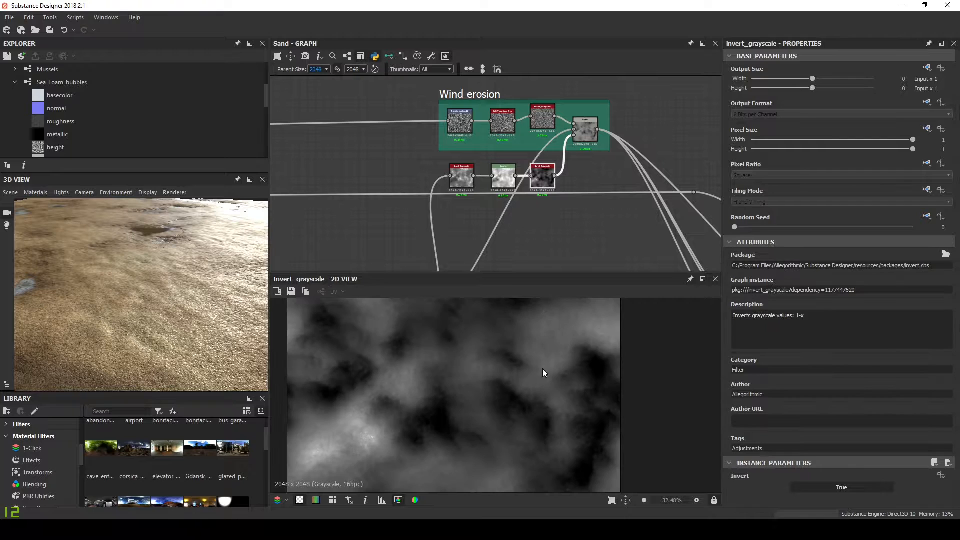
scroll(544, 372, "down", 3)
scroll(501, 380, "up", 4)
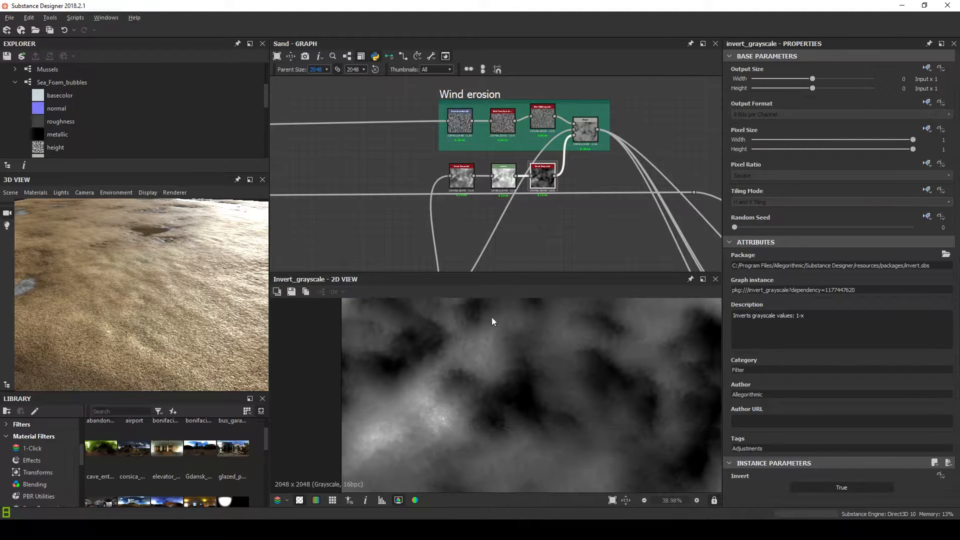
Step: Compare the outputs along the mask chain below the Wind erosion frame, ending on its last Invert Grayscale node
left_click(505, 180)
scroll(509, 180, "up", 3)
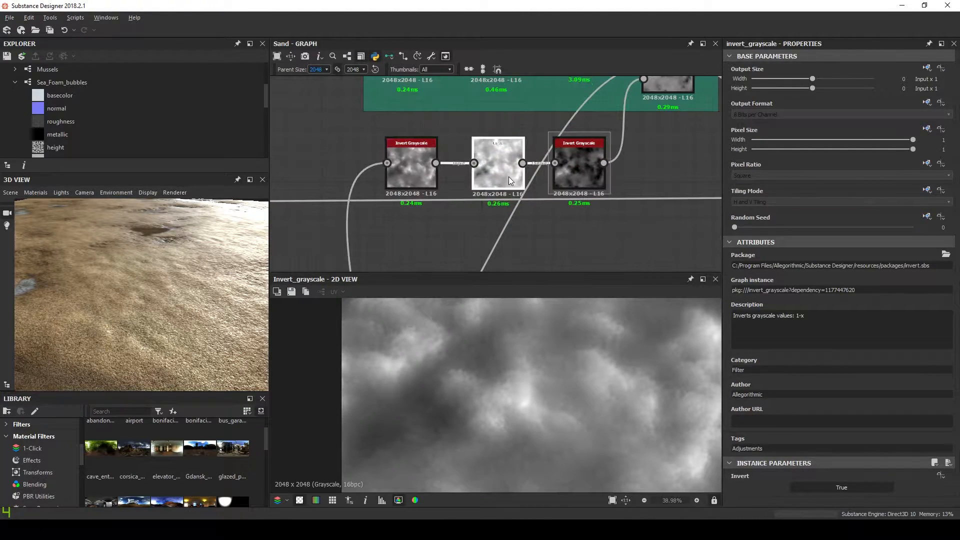
left_click(570, 173)
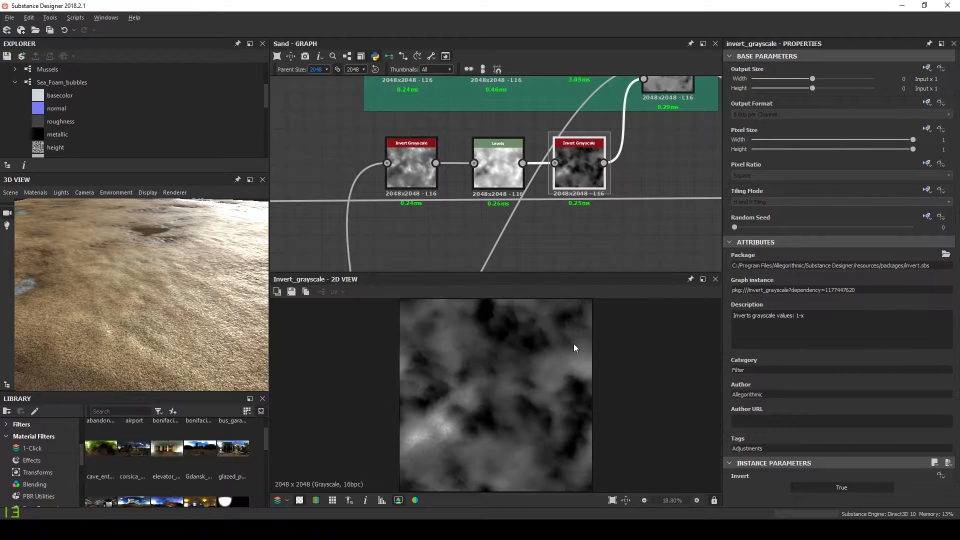
scroll(516, 231, "down", 3)
scroll(491, 178, "up", 6)
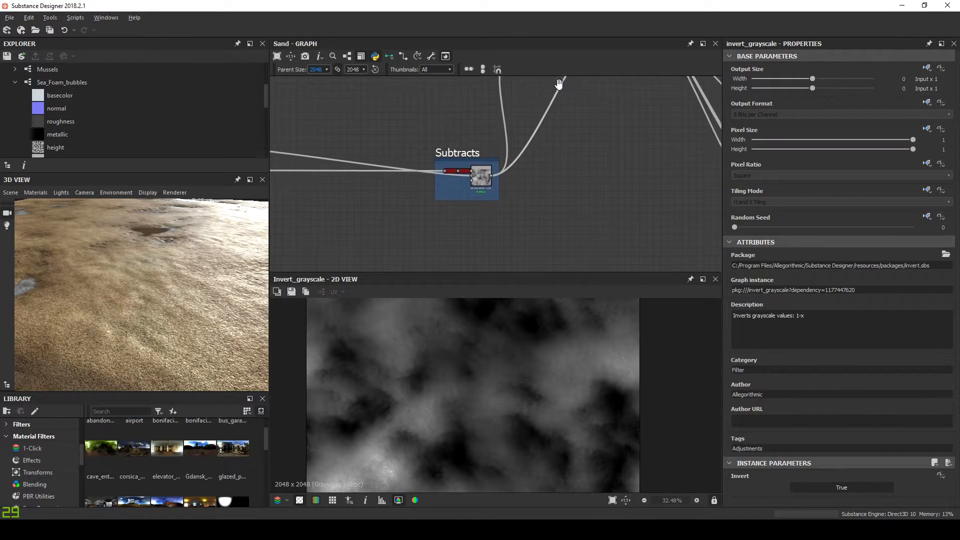
Step: Preview the Blend node in the Subtracts frame and check its blending parameters
left_click(477, 177)
scroll(575, 150, "down", 2)
middle_click_drag(604, 129, 434, 275)
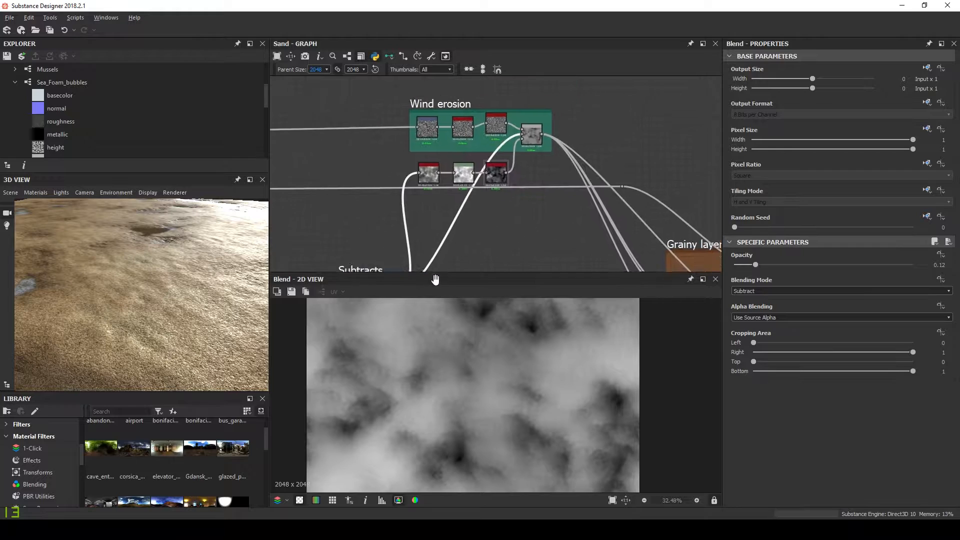
Step: Inspect the Levels node between the two Invert Grayscale nodes, showing its parameters as sliders instead of the histogram
scroll(502, 154, "up", 3)
scroll(503, 154, "up", 1)
left_click(395, 227)
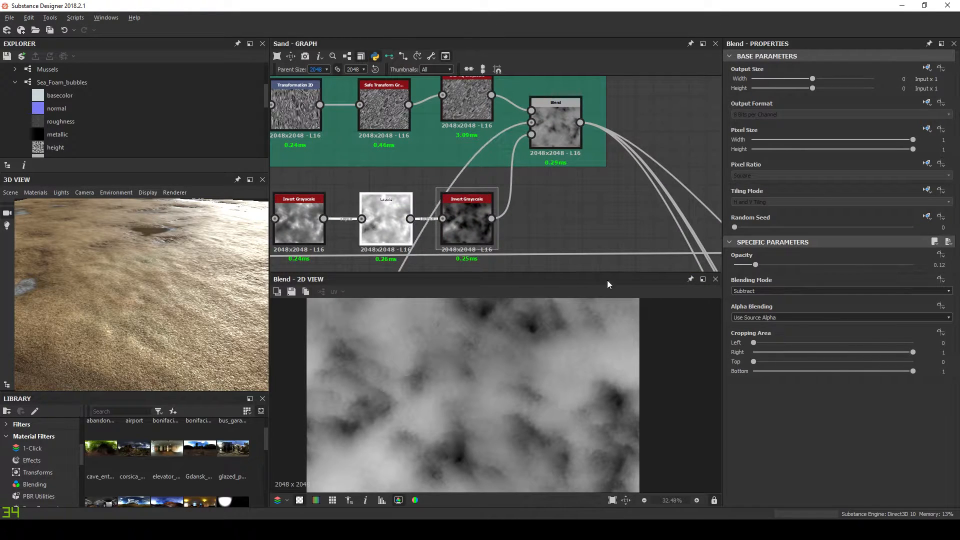
left_click(949, 242)
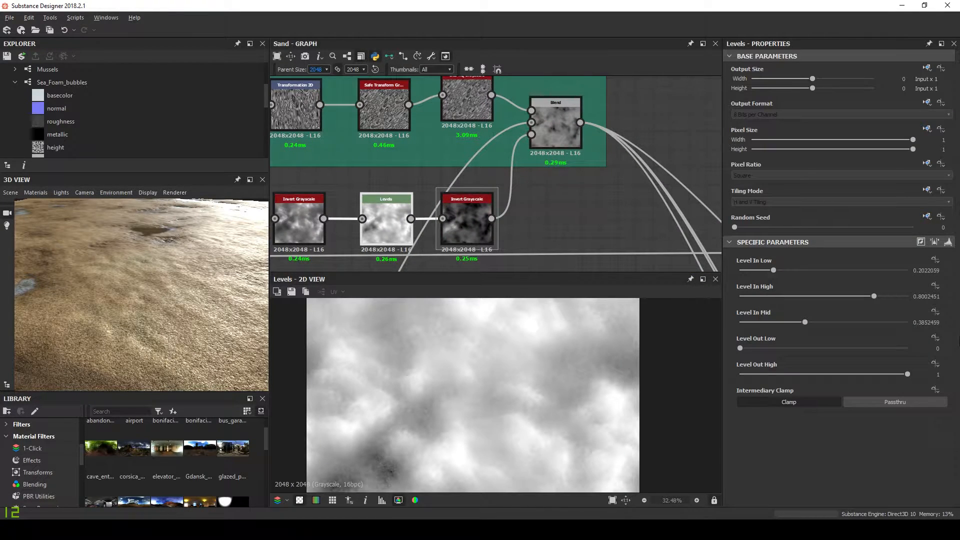
scroll(542, 170, "down", 1)
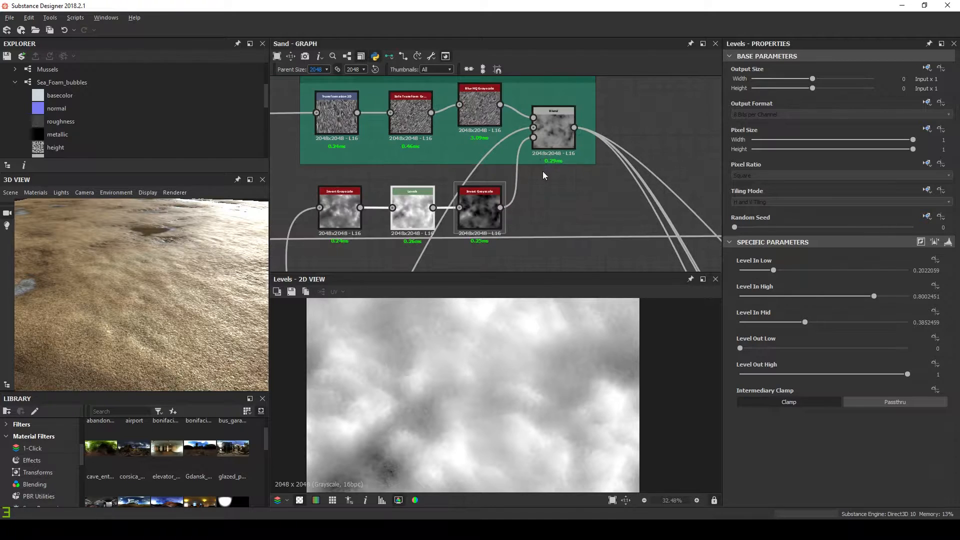
Step: Preview the Blend node in the Wind erosion frame and check its opacity and blending mode
middle_click_drag(542, 170, 540, 194)
left_click(544, 150)
scroll(571, 175, "down", 4)
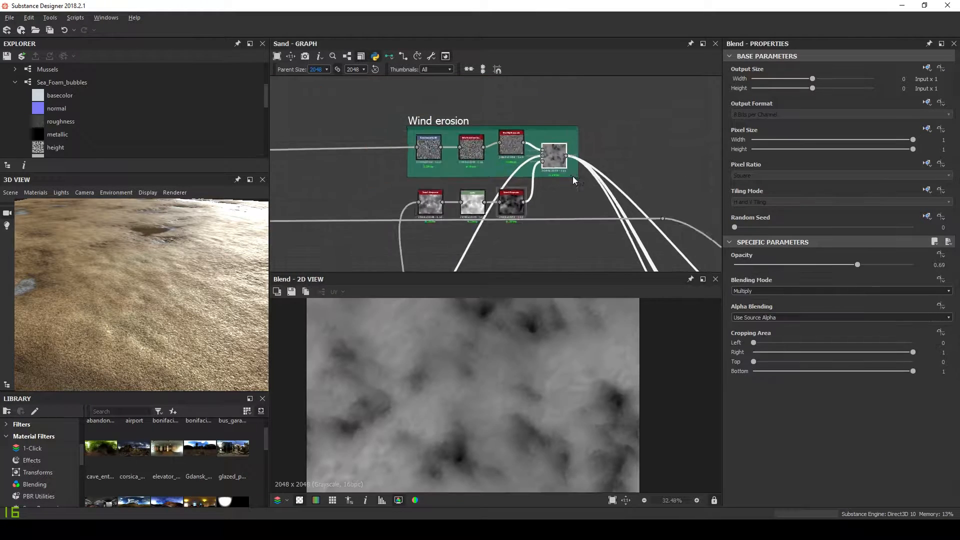
scroll(568, 214, "up", 1)
Step: Check the opacity and blending mode of the final Blend node in the Grainy layer frame
left_click(647, 199)
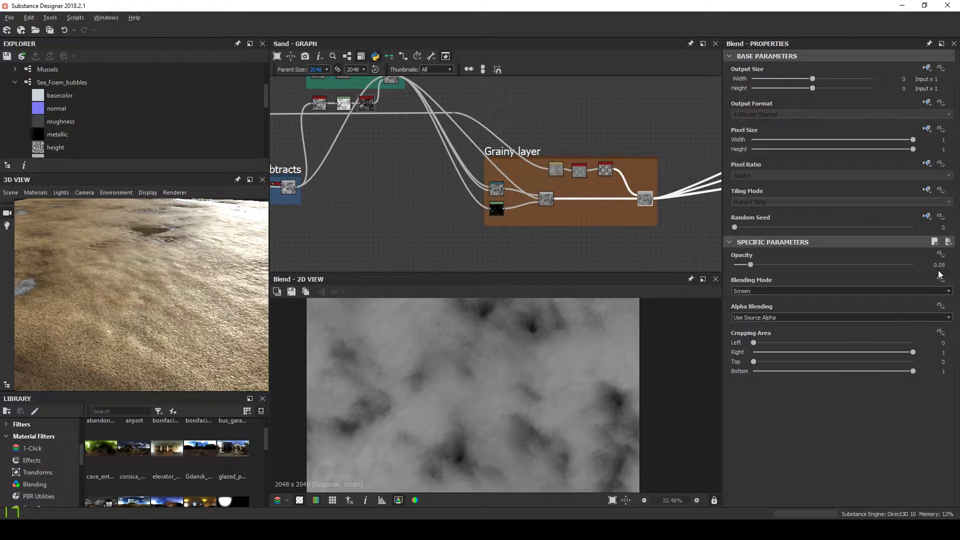
scroll(595, 200, "down", 3)
middle_click_drag(579, 216, 467, 211)
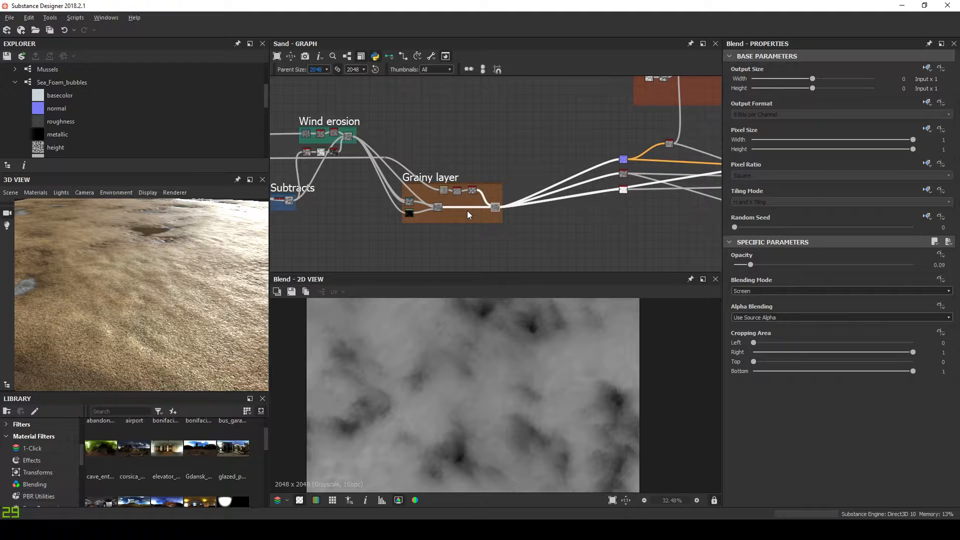
Step: Inspect the Color frame's Blend node that feeds the red adjustment node
scroll(524, 206, "down", 2)
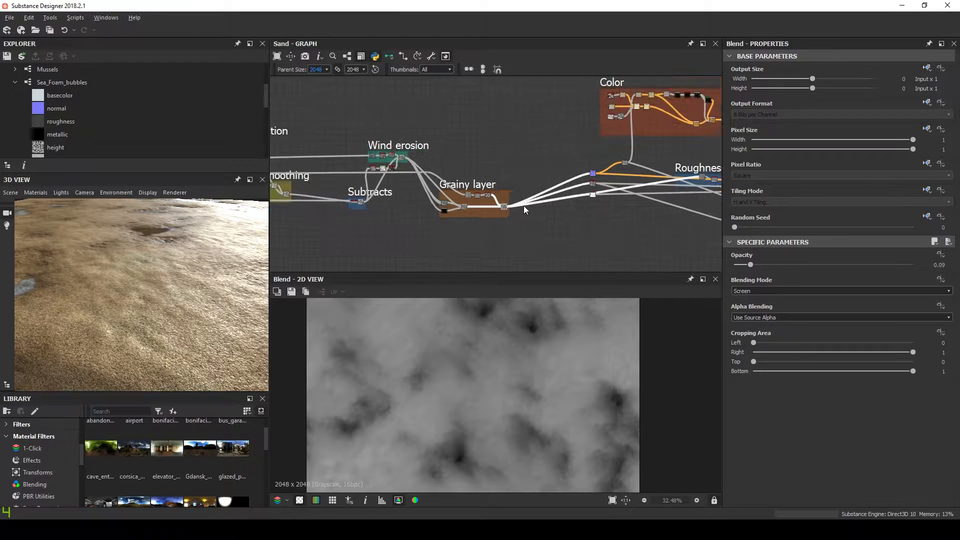
middle_click_drag(525, 207, 385, 249)
scroll(632, 160, "up", 1)
scroll(632, 160, "up", 2)
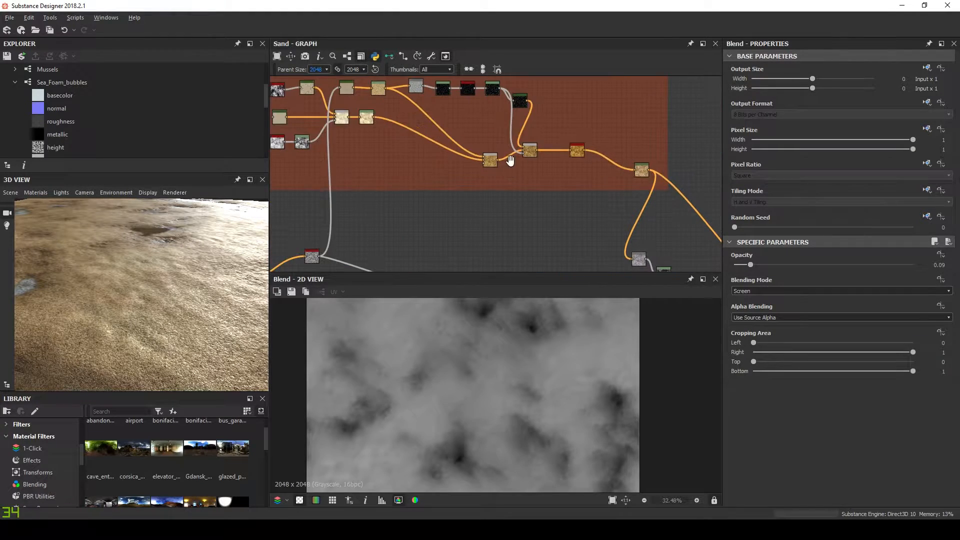
middle_click_drag(545, 175, 564, 200)
scroll(564, 200, "up", 2)
double_click(600, 191)
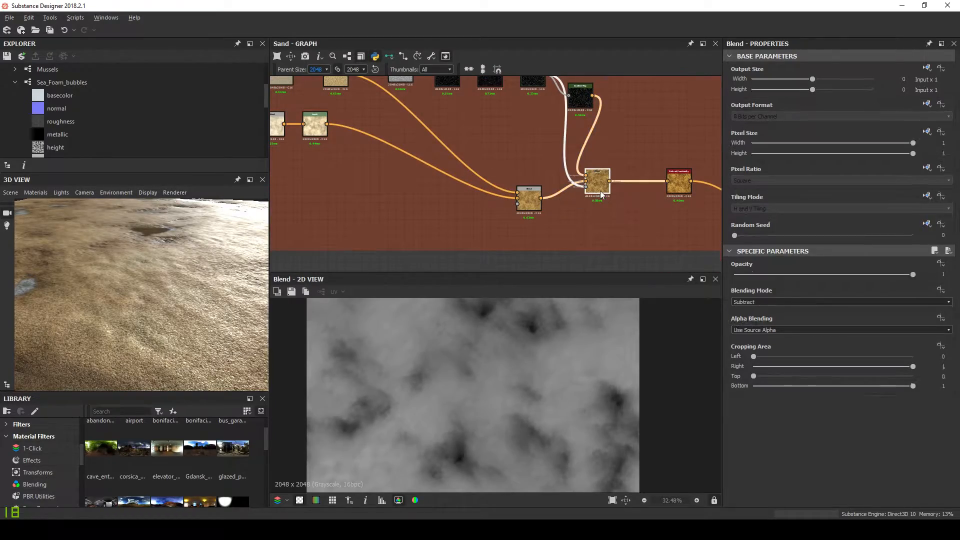
Step: Compare the Color frame's two final Blend nodes, checking the opacity and blending mode of the one before Contrast/Luminosity
scroll(505, 362, "up", 5)
double_click(538, 206)
scroll(523, 397, "up", 1)
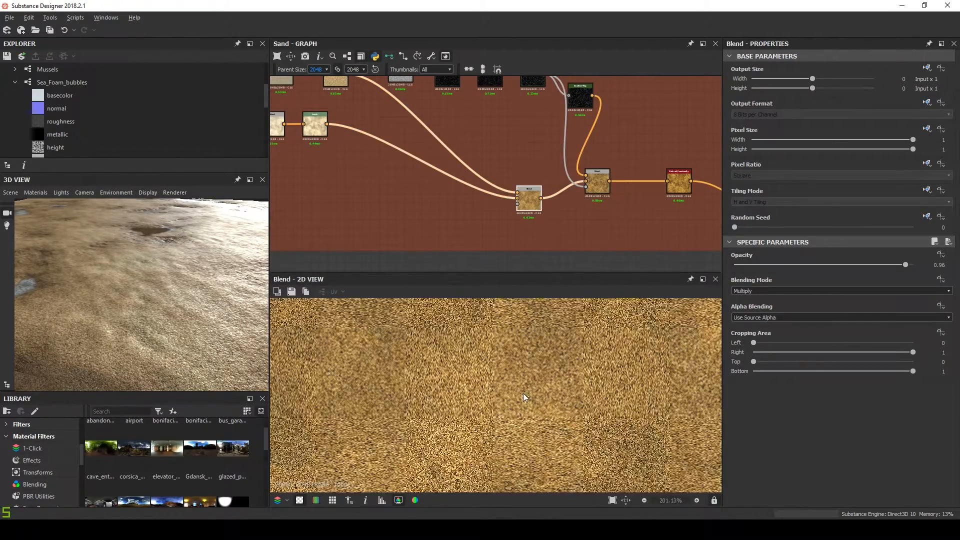
double_click(600, 179)
middle_click_drag(595, 195, 580, 212)
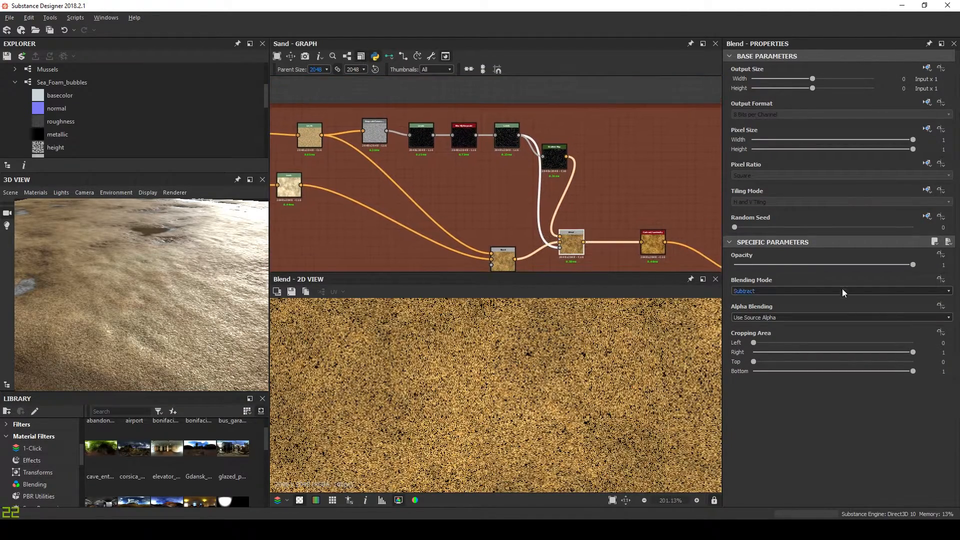
Step: Preview the Gradient Map node and the mask feeding the opacity input of the Color frame's Subtract Blend
double_click(550, 159)
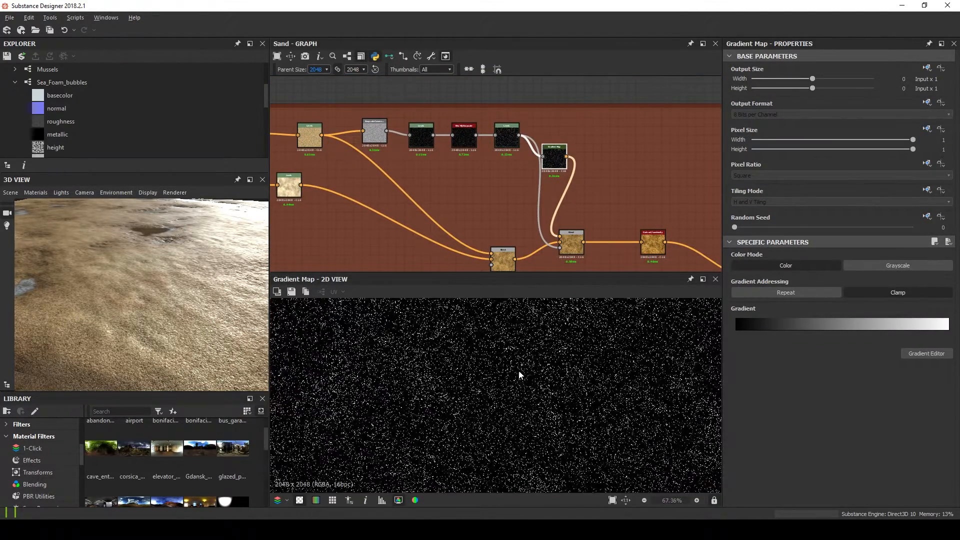
double_click(570, 244)
double_click(560, 248)
scroll(525, 388, "down", 4)
middle_click_drag(526, 389, 548, 338)
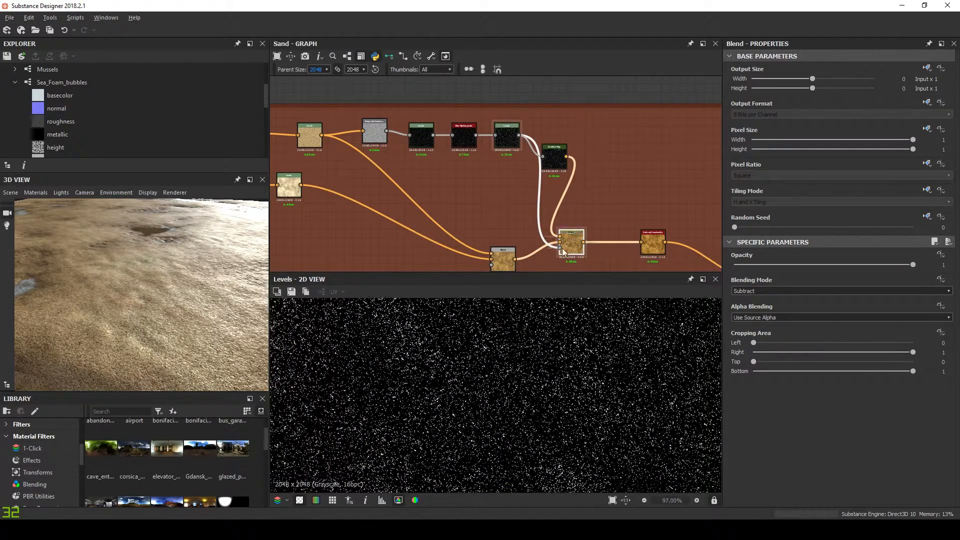
Step: Preview the Contrast/Luminosity node in the Color frame and compare it with the sand in the 3D view
middle_click_drag(586, 198, 452, 130)
scroll(518, 193, "up", 2)
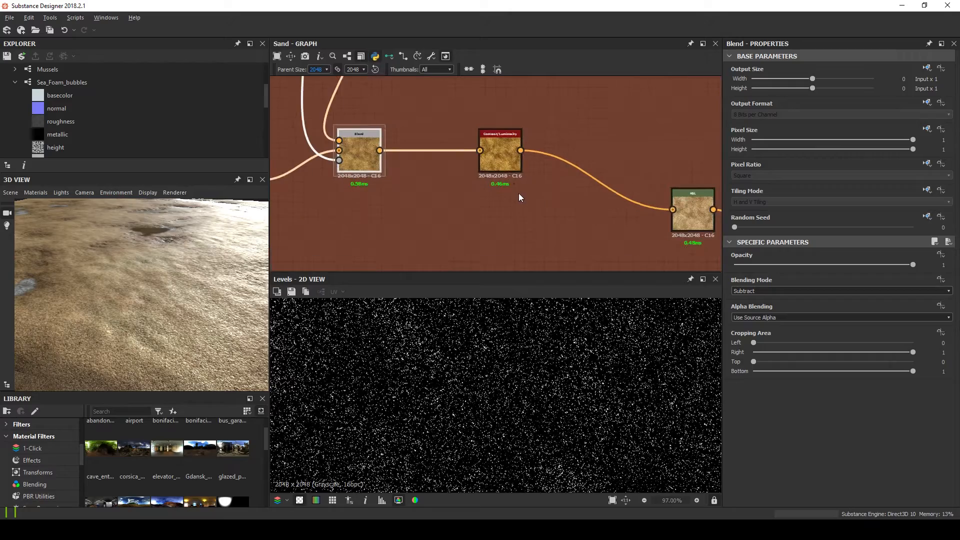
double_click(503, 159)
scroll(480, 373, "down", 3)
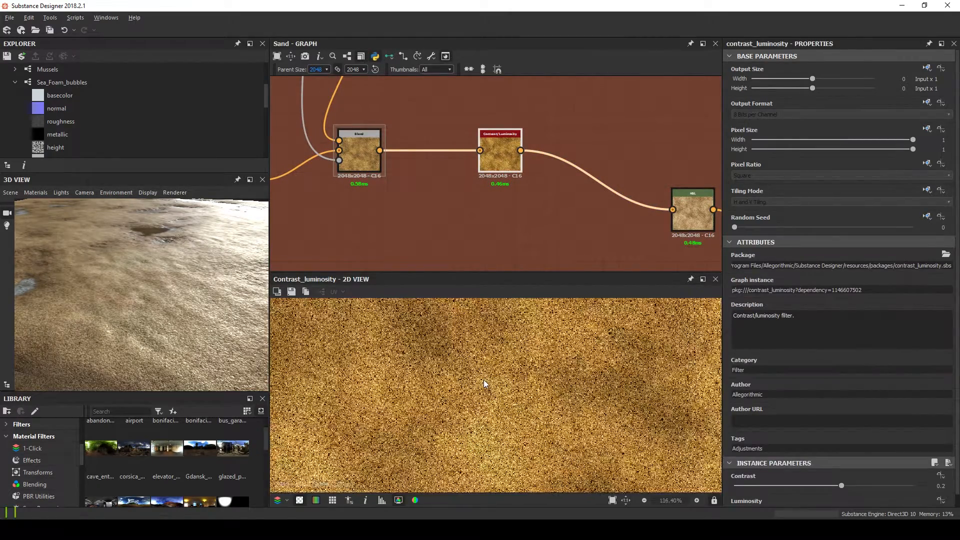
scroll(439, 402, "up", 5)
left_click_drag(201, 335, 167, 318)
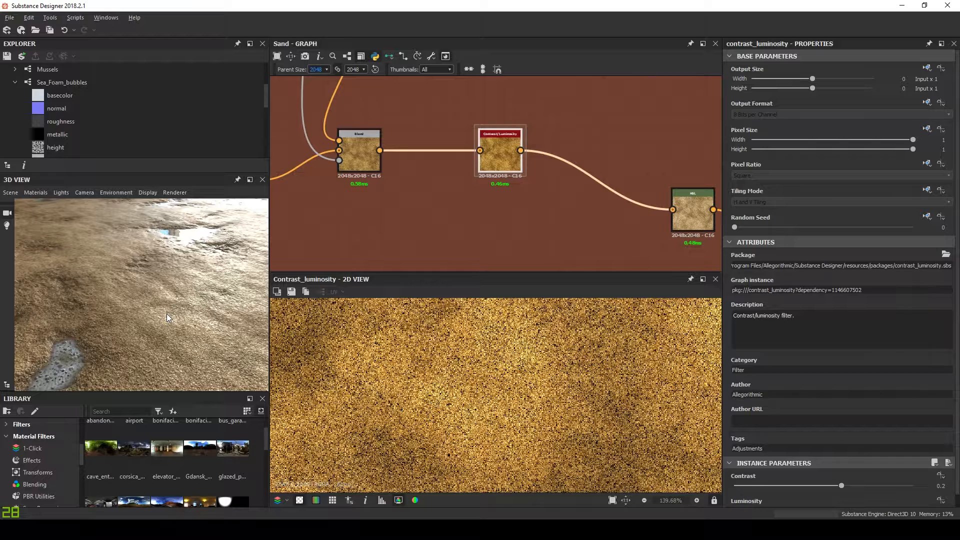
Step: Check the hue, saturation and lightness of the HSL node and examine the sand colour in an enlarged 3D view
double_click(703, 221)
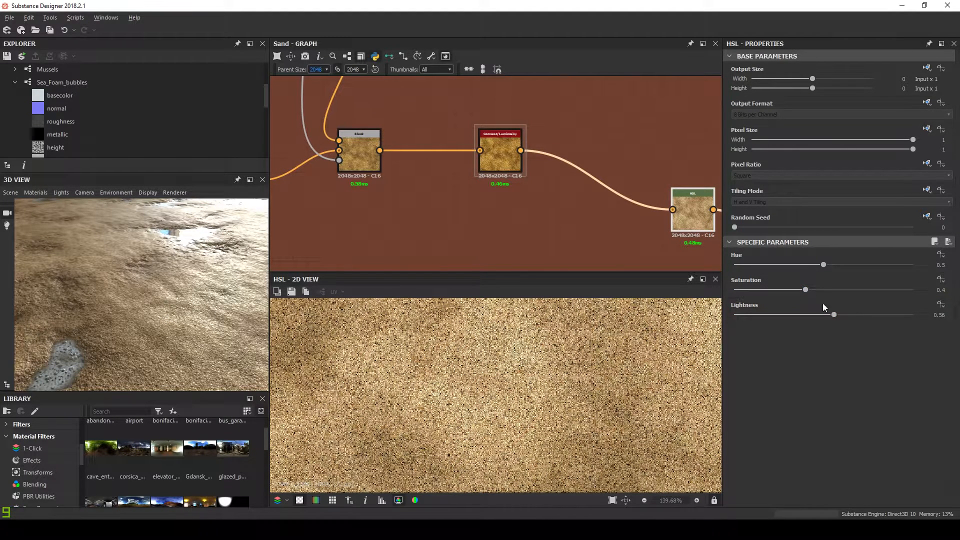
scroll(512, 369, "down", 3)
left_click_drag(185, 310, 143, 326)
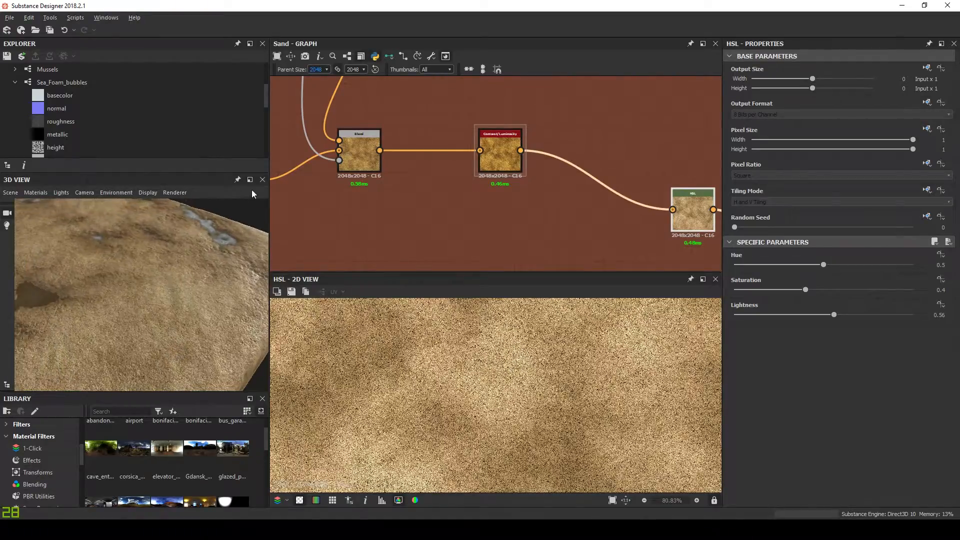
left_click(250, 181)
left_click_drag(521, 317, 557, 309)
left_click(926, 19)
Step: Preview the Levels node above the Roughness frame that is derived from the colour output
scroll(620, 219, "down", 9)
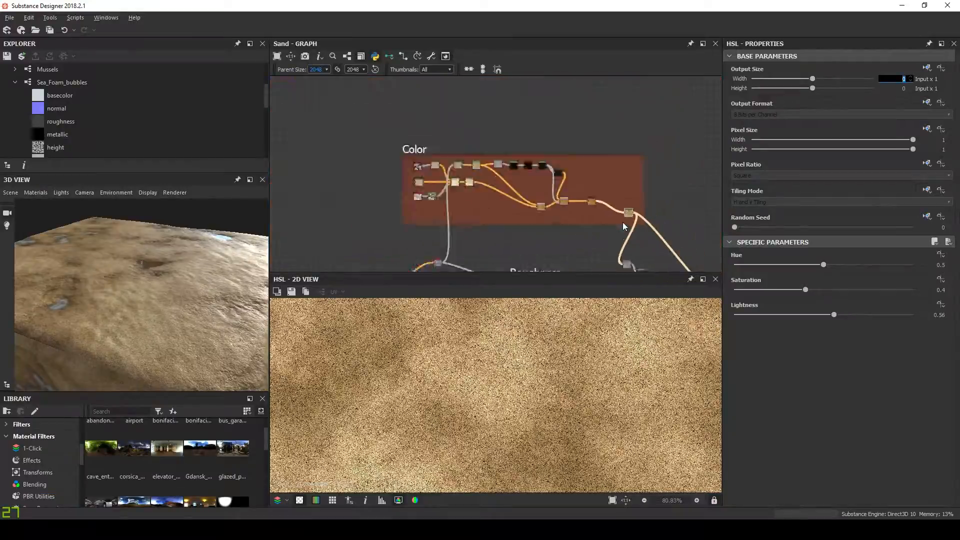
middle_click_drag(621, 212, 604, 155)
scroll(622, 211, "up", 10)
left_click(608, 158)
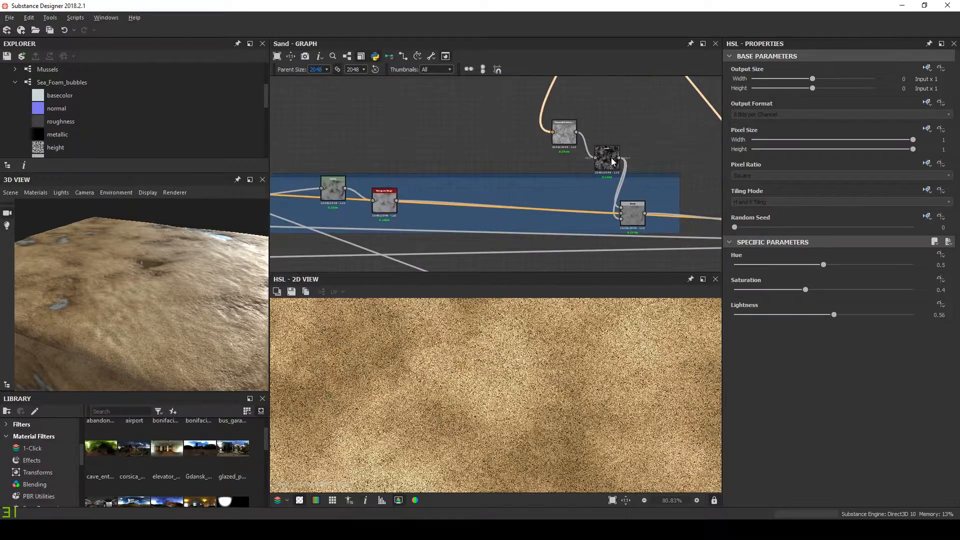
scroll(554, 409, "down", 2)
scroll(552, 407, "up", 4)
middle_click_drag(550, 403, 563, 384)
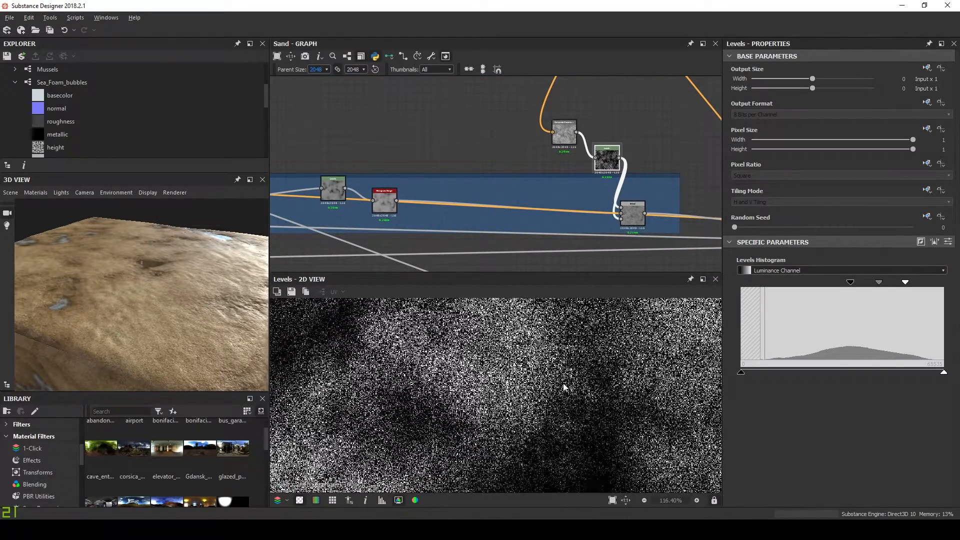
Step: Check the opacity, blending mode and mask of the Roughness frame's Blend node, and examine the sand's shine in 3D
left_click(641, 211)
scroll(550, 403, "up", 3)
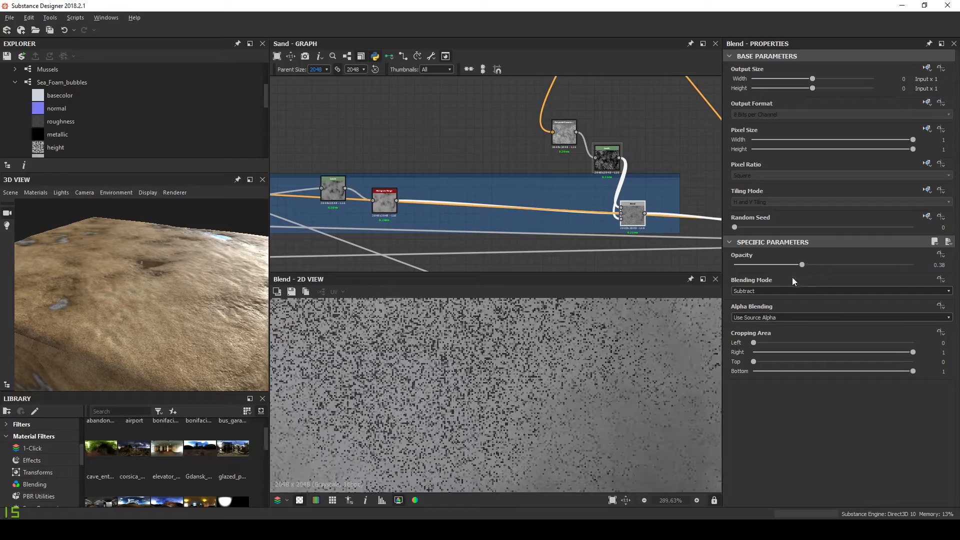
double_click(623, 220)
scroll(519, 396, "down", 9)
middle_click_drag(519, 394, 552, 344)
scroll(420, 343, "up", 6)
scroll(172, 338, "up", 5)
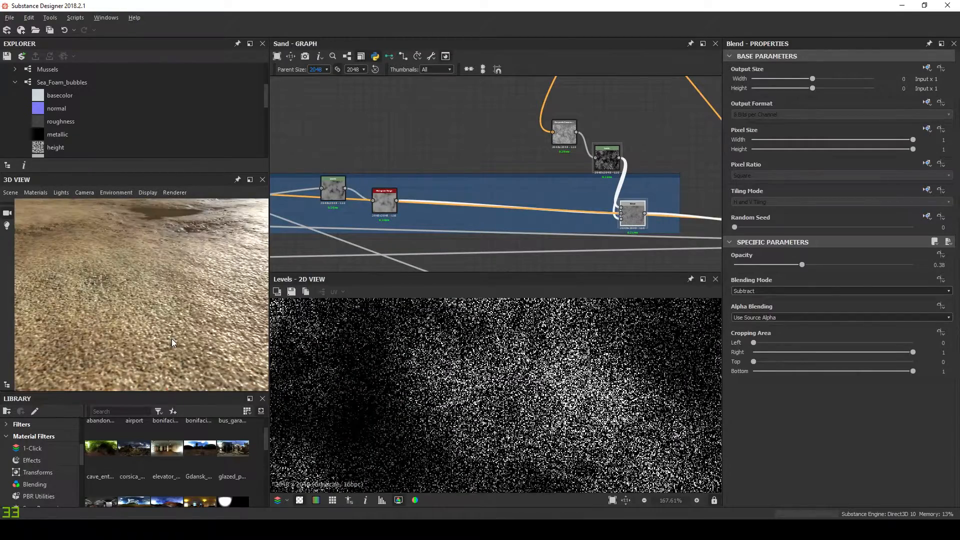
left_click_drag(175, 334, 194, 316)
Step: Trace the link running to the Water surface noise frame back to its Blur HQ Grayscale source and preview that node
scroll(389, 163, "down", 6)
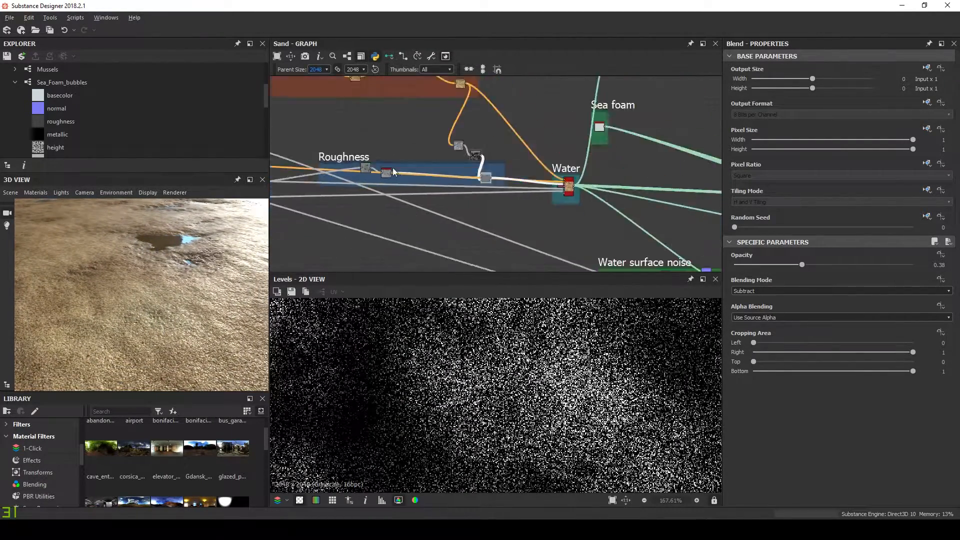
scroll(518, 190, "down", 3)
middle_click_drag(547, 206, 490, 178)
scroll(500, 219, "up", 5)
scroll(427, 205, "down", 5)
middle_click_drag(427, 206, 555, 237)
scroll(362, 191, "up", 10)
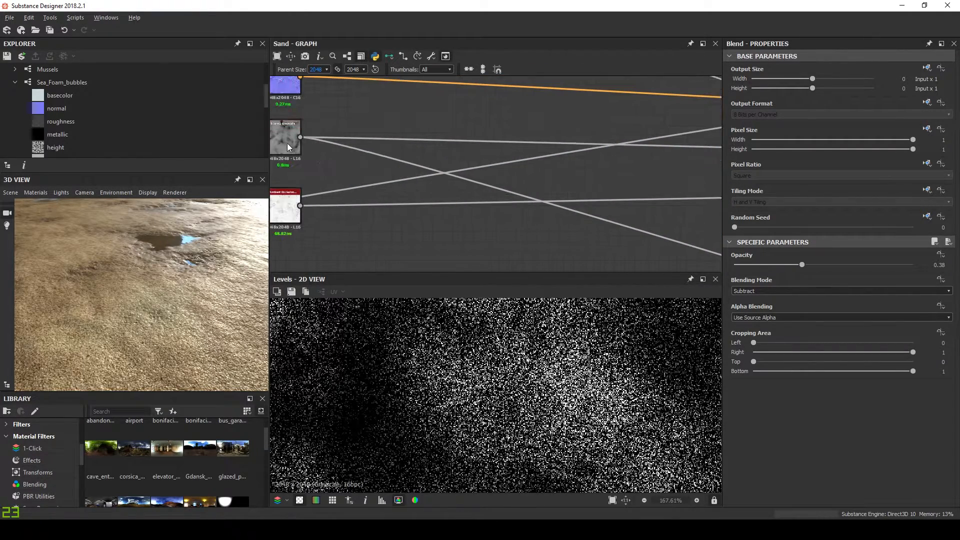
double_click(287, 143)
scroll(550, 235, "down", 3)
Step: Preview the Blend node in the Water surface noise frame and check its opacity and blending mode
middle_click_drag(538, 230, 237, 128)
scroll(638, 248, "down", 2)
scroll(392, 164, "up", 8)
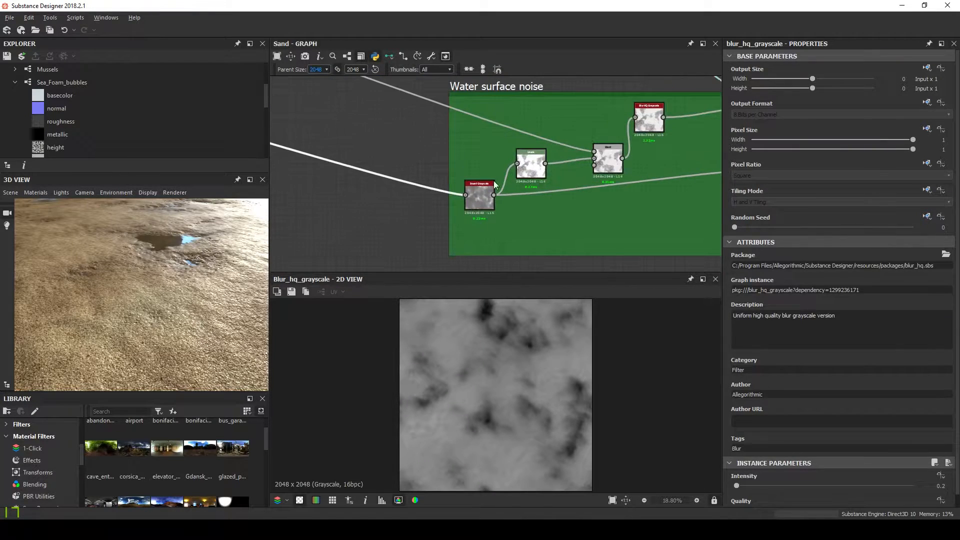
double_click(588, 188)
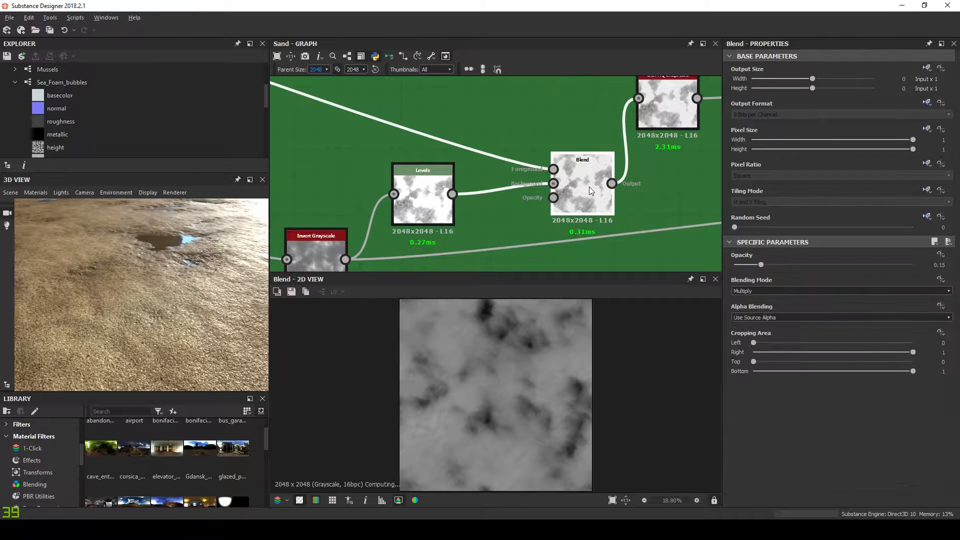
scroll(600, 200, "down", 1)
scroll(446, 209, "down", 4)
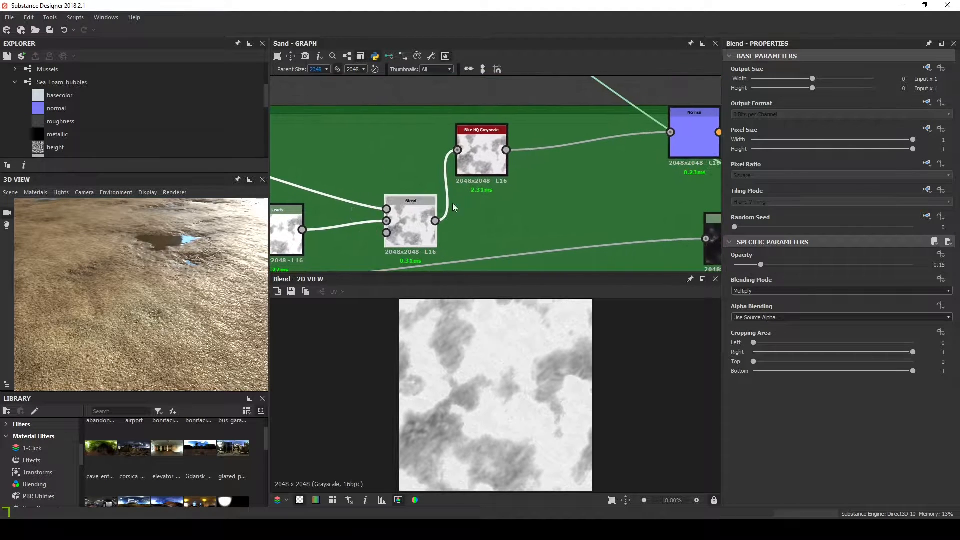
Step: Inspect the Blur HQ Grayscale and Normal nodes in the Water surface noise frame
double_click(477, 164)
double_click(578, 160)
scroll(598, 178, "up", 3)
scroll(435, 374, "up", 3)
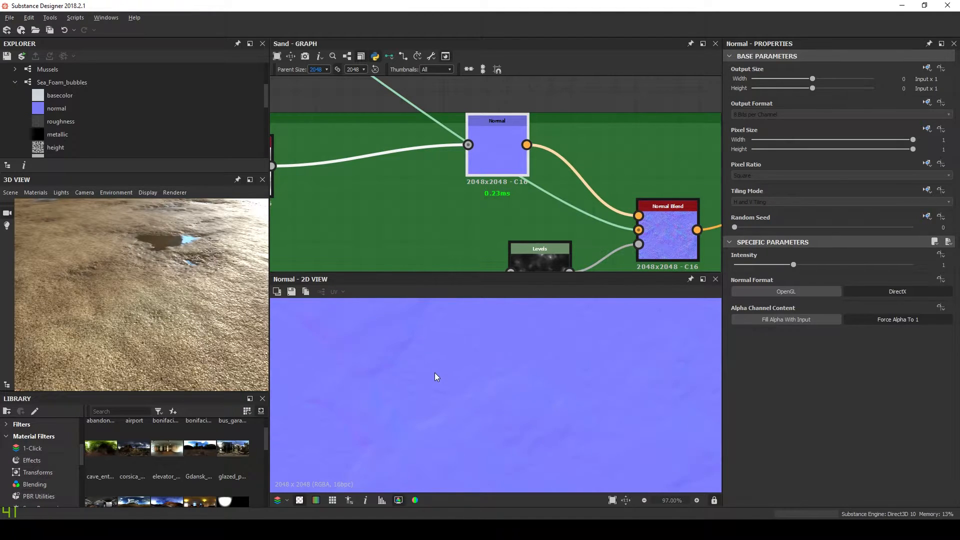
Step: Preview the Levels node and the Normal Blend node at the end of the Water surface noise frame
middle_click_drag(580, 246, 470, 178)
double_click(437, 217)
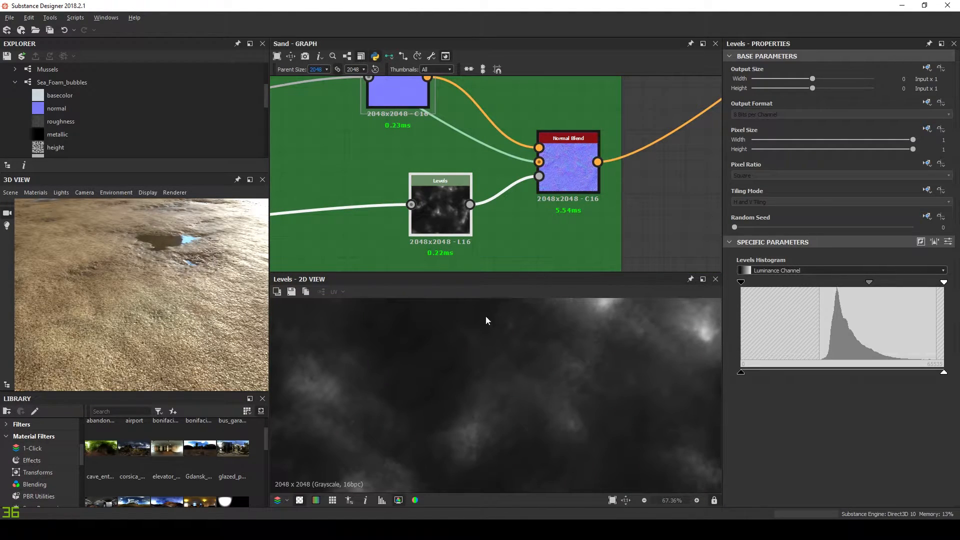
double_click(574, 158)
middle_click_drag(606, 313, 416, 392)
scroll(415, 392, "up", 3)
scroll(444, 349, "down", 2)
middle_click_drag(444, 348, 438, 377)
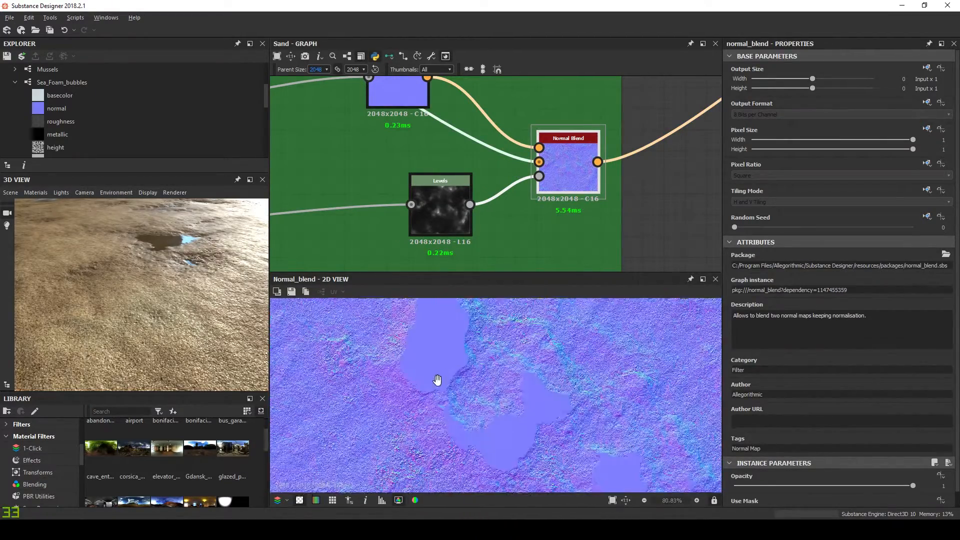
Step: Compare the Normal Blend node's mask input with its blended output around the puddles
left_click(539, 176)
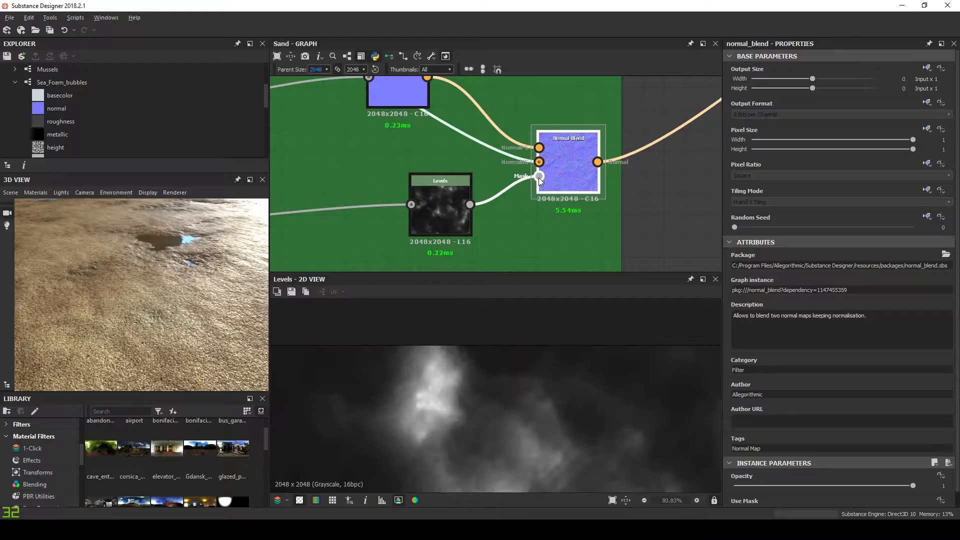
double_click(568, 167)
scroll(439, 382, "up", 3)
scroll(567, 165, "down", 3)
Step: Light the 3D view with the studio_04 environment map, looking at the foam-covered puddles from above
scroll(567, 165, "down", 5)
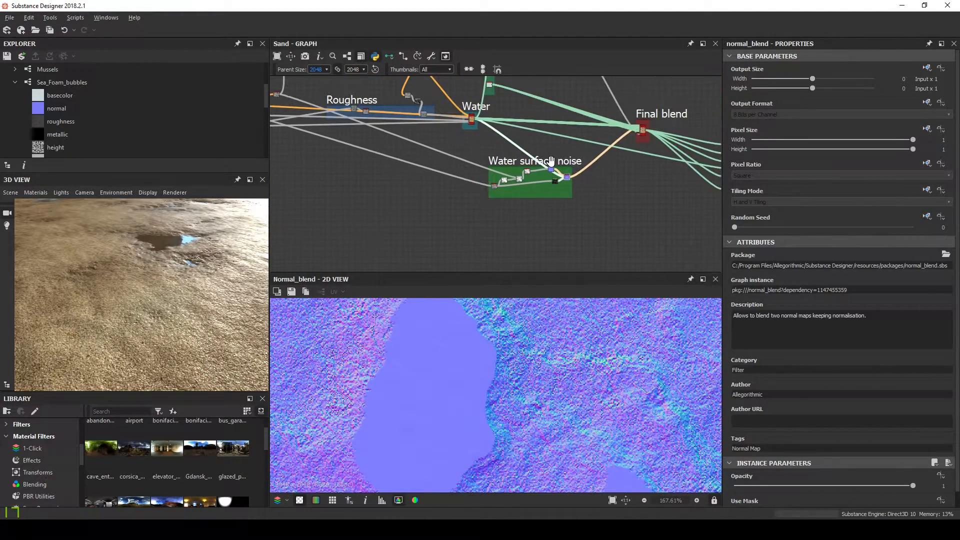
left_click_drag(206, 275, 118, 203)
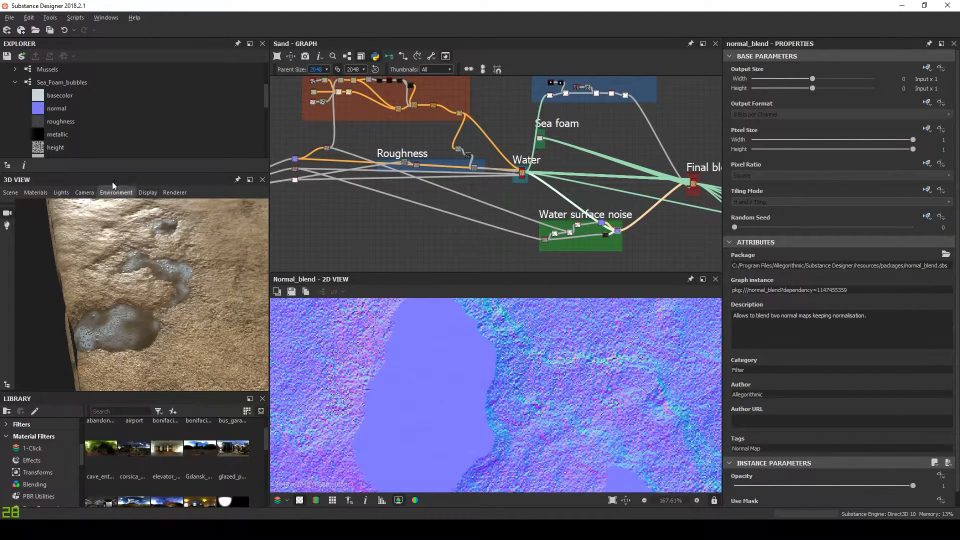
left_click_drag(210, 494, 178, 281)
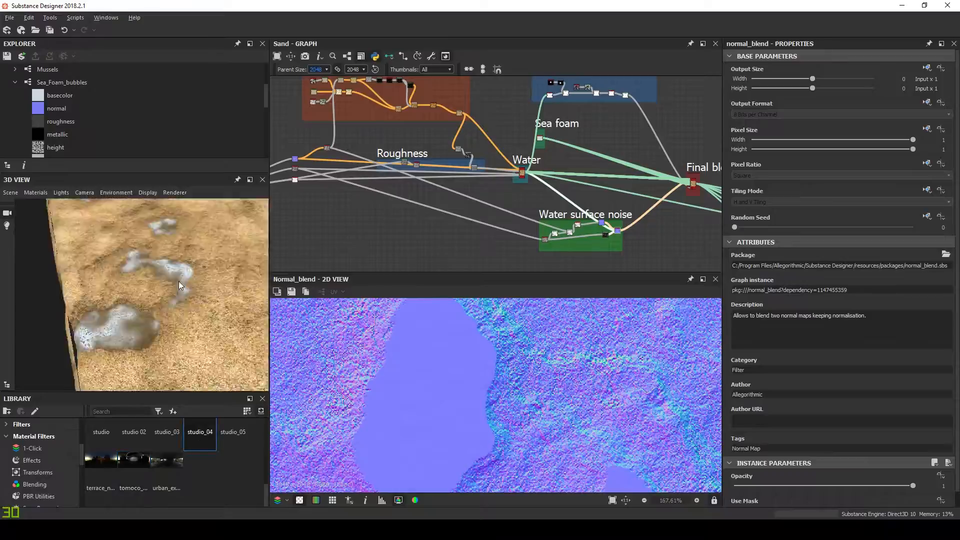
Step: Examine the whole sand surface with its puddles and foam in the maximized 3D view
key("ctrl+space")
left_click_drag(319, 235, 301, 215)
scroll(300, 215, "down", 3)
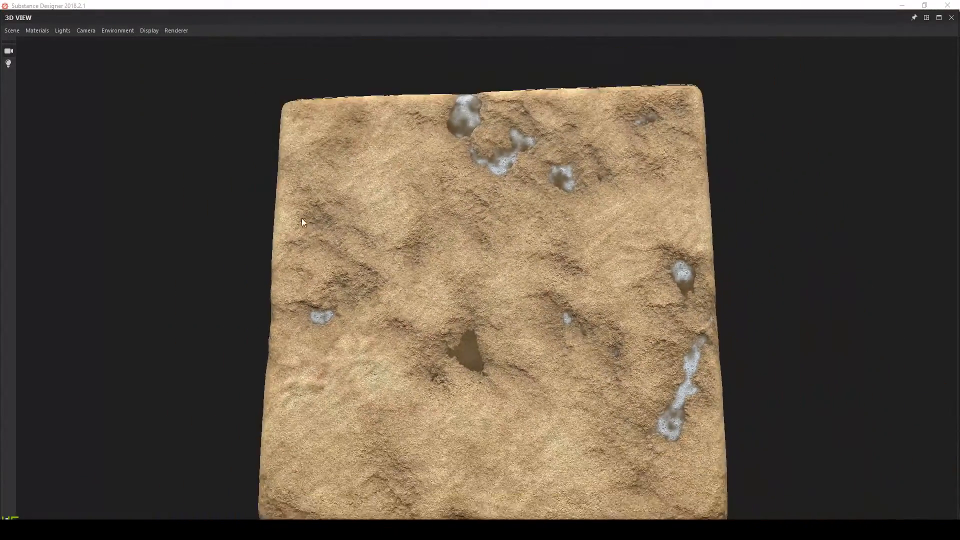
middle_click_drag(300, 214, 407, 282)
left_click_drag(407, 282, 239, 510)
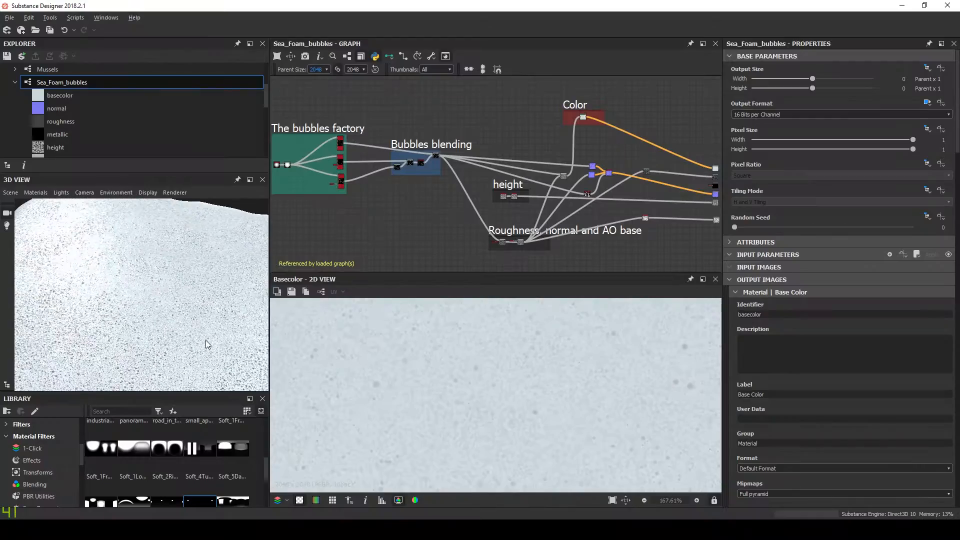
Step: Examine the Sea_Foam_bubbles material up close and from a distance in the maximized 3D view
left_click_drag(205, 341, 238, 260)
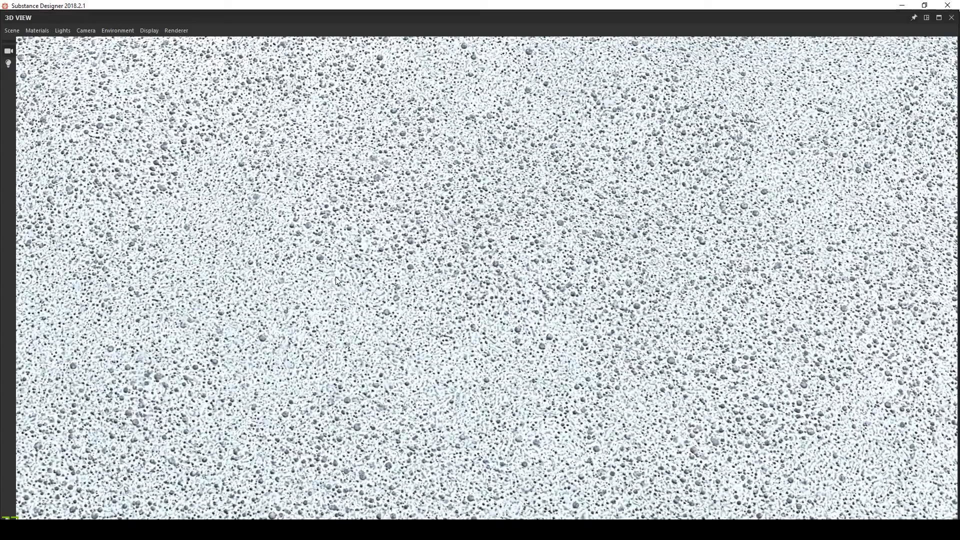
scroll(541, 356, "down", 3)
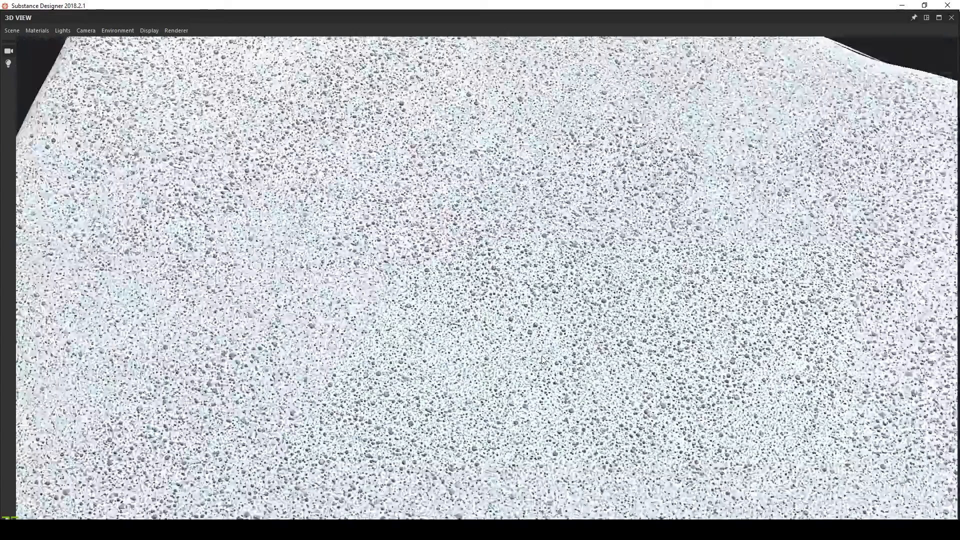
left_click_drag(539, 356, 376, 238)
scroll(410, 274, "up", 4)
scroll(408, 277, "down", 4)
left_click_drag(407, 277, 560, 367)
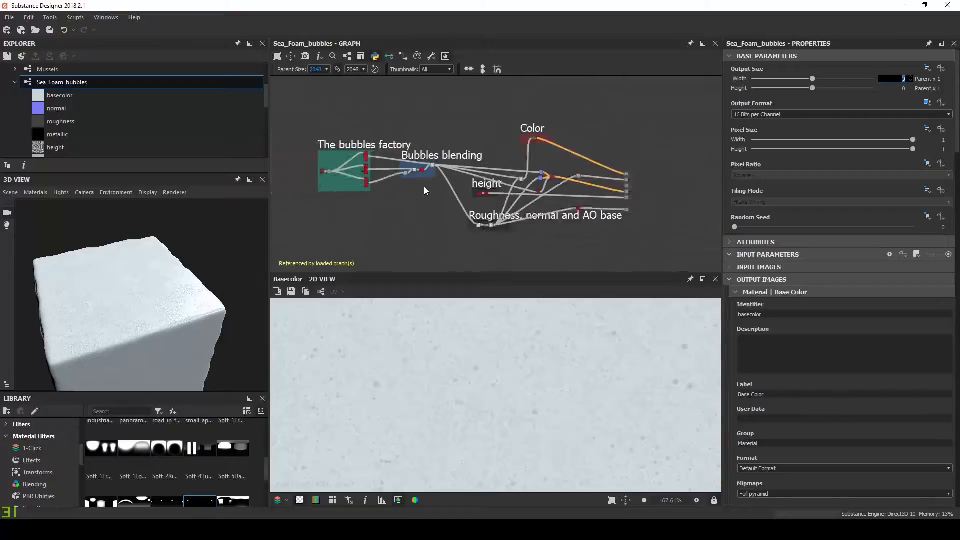
Step: Review the frames of the Sea_Foam_bubbles graph, including bubbles blending, height, colour, and the roughness, normal and AO base
scroll(424, 187, "up", 3)
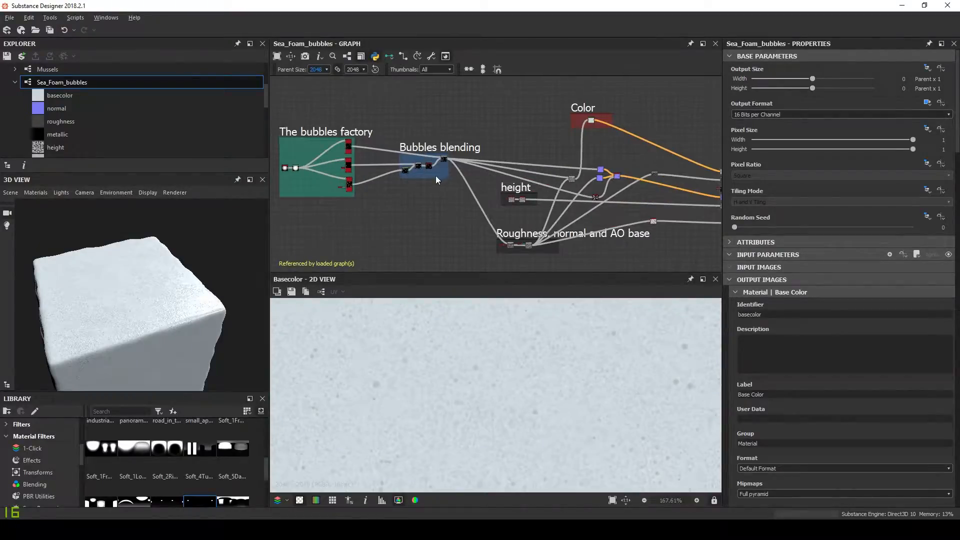
middle_click_drag(514, 214, 429, 175)
scroll(428, 185, "up", 2)
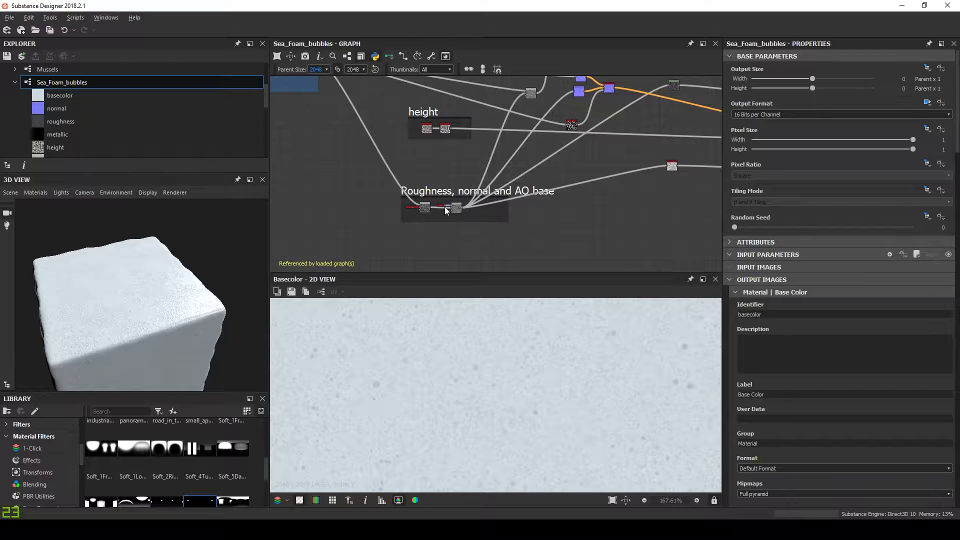
scroll(495, 200, "down", 1)
middle_click_drag(474, 201, 406, 310)
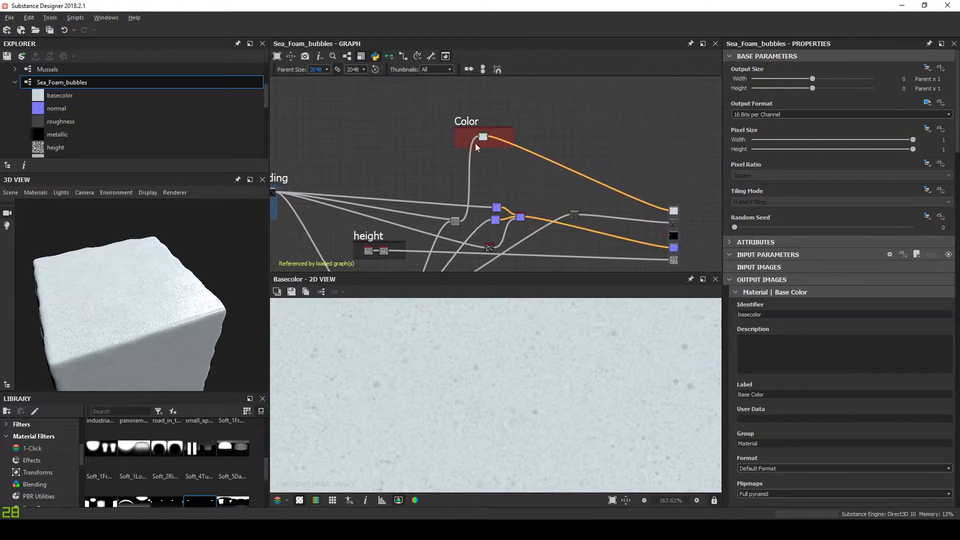
scroll(537, 196, "down", 3)
middle_click_drag(537, 196, 541, 164)
scroll(505, 206, "up", 4)
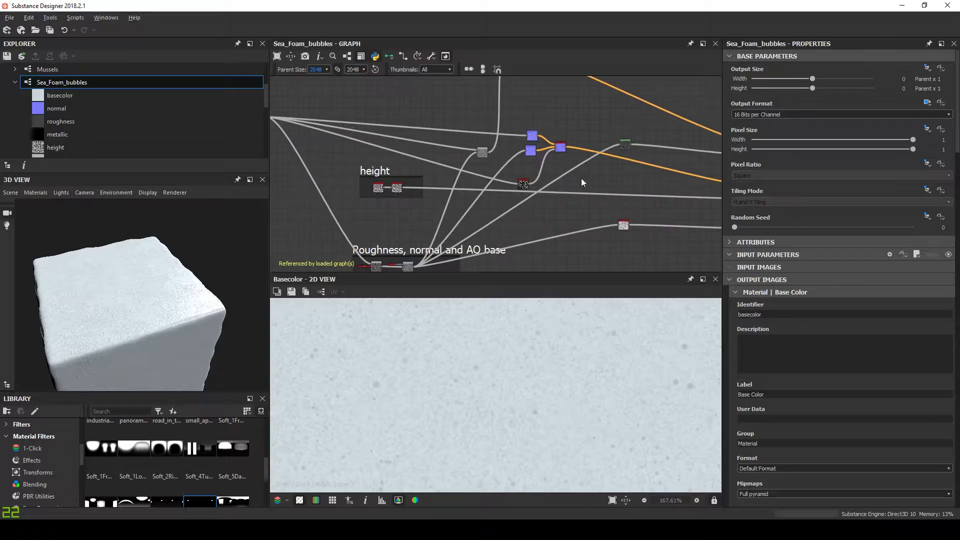
Step: Examine the Levels node feeding the roughness output of the Sea_Foam_bubbles graph up close
middle_click_drag(613, 151, 529, 170)
double_click(539, 165)
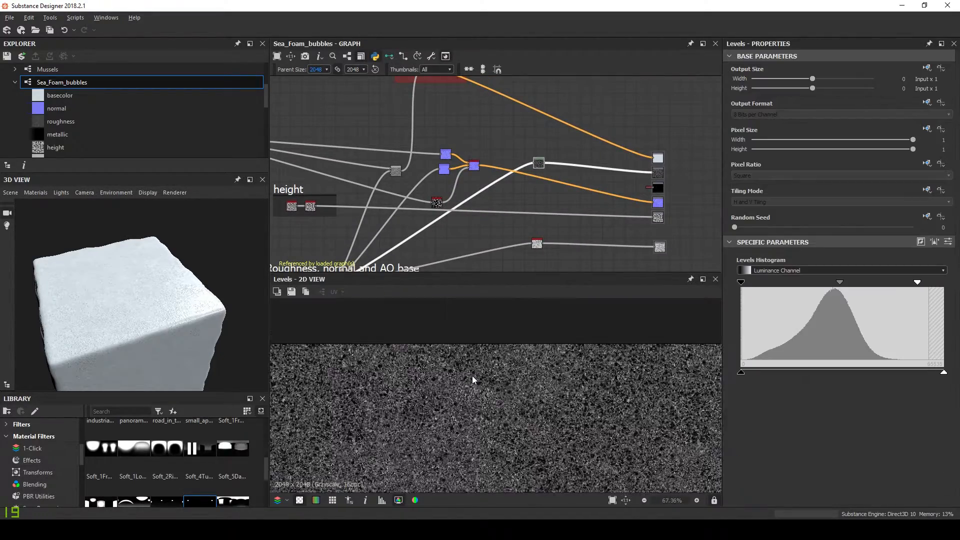
scroll(465, 353, "up", 5)
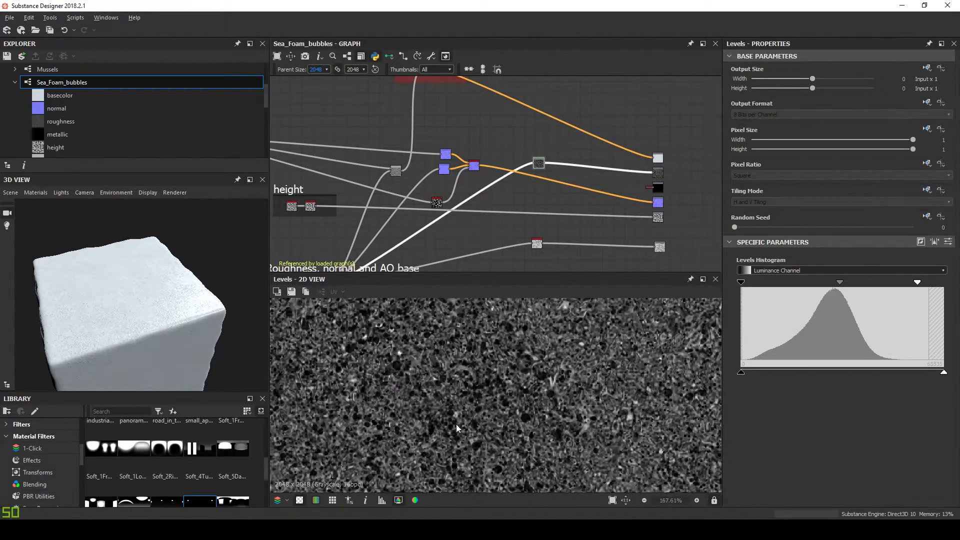
scroll(476, 173, "down", 4)
middle_click_drag(434, 182, 536, 193)
scroll(536, 193, "down", 1)
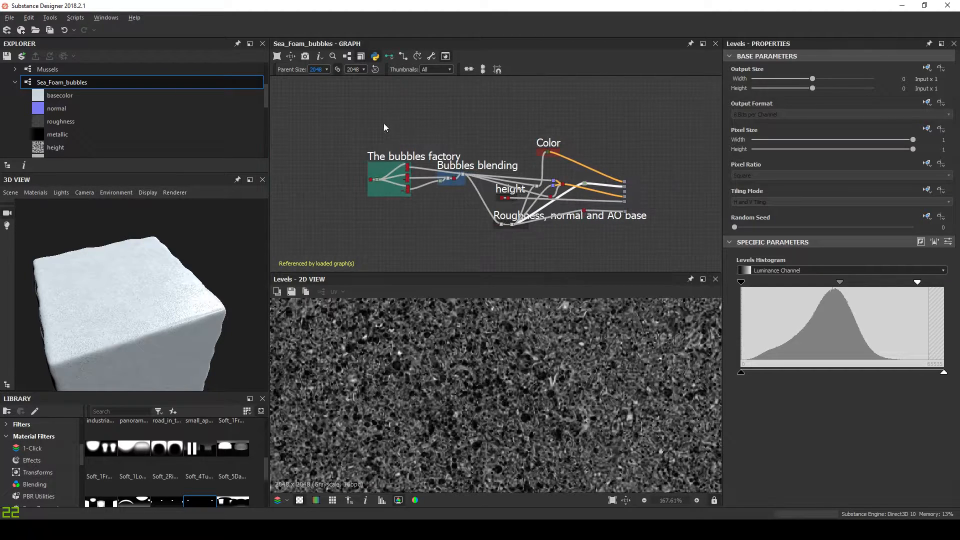
Step: Delete all nodes and frames from the Sea_Foam_bubbles graph, keeping only the output nodes
left_click_drag(393, 155, 608, 259)
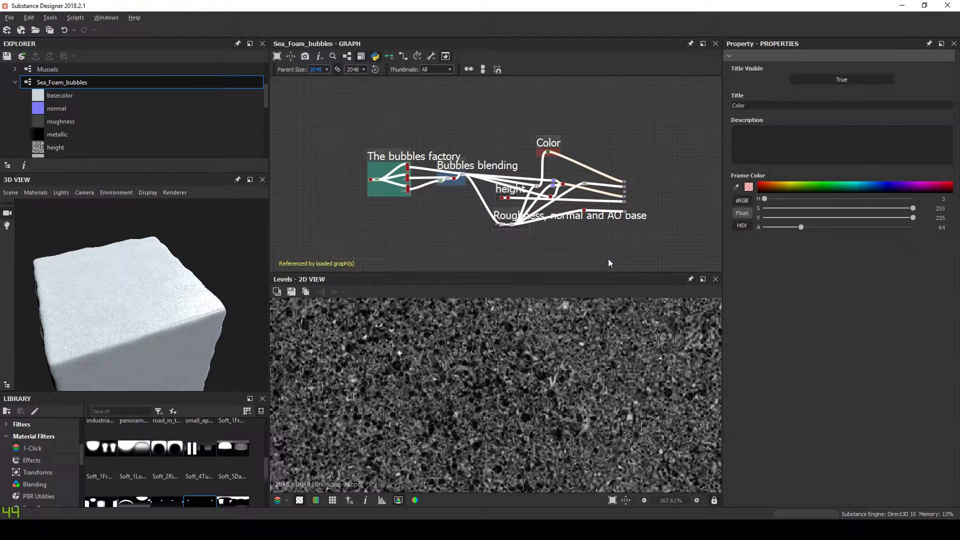
key("Delete")
scroll(488, 186, "up", 2)
middle_click_drag(488, 186, 514, 107)
scroll(417, 189, "up", 2)
scroll(424, 189, "down", 4)
middle_click_drag(425, 188, 484, 185)
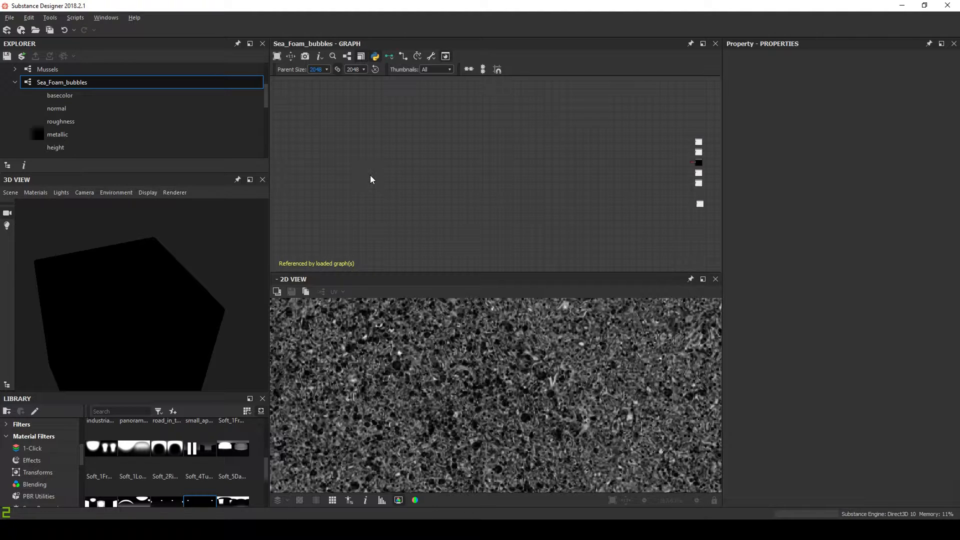
Step: Add a Shape node to the emptied graph and set its pattern to Paraboloid
key("space")
type("sha")
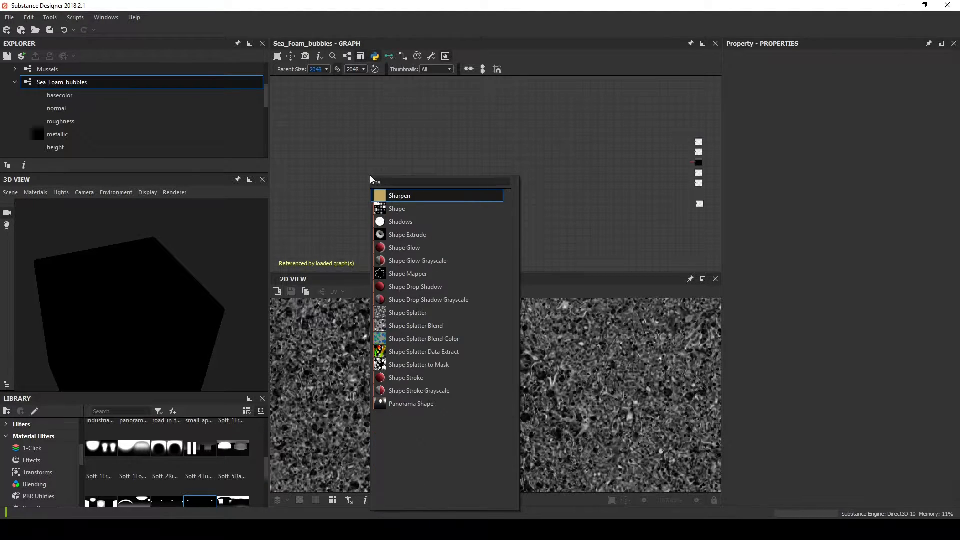
key("Down")
key("Return")
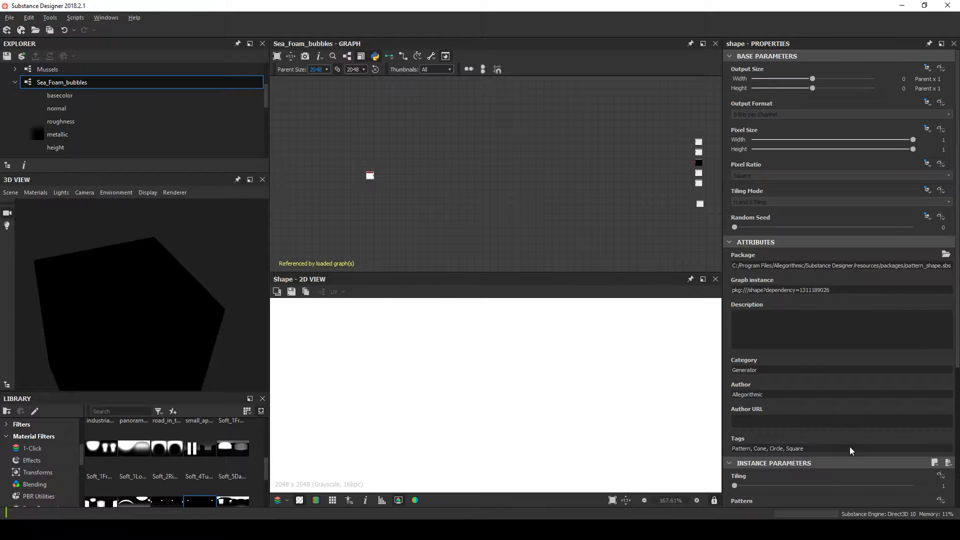
scroll(855, 452, "down", 3)
left_click(770, 333)
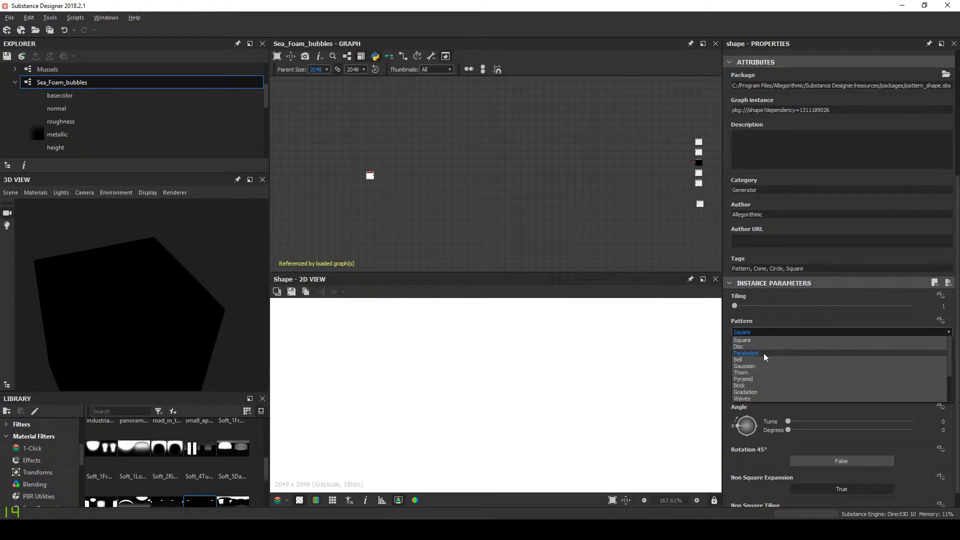
left_click(746, 353)
key("f")
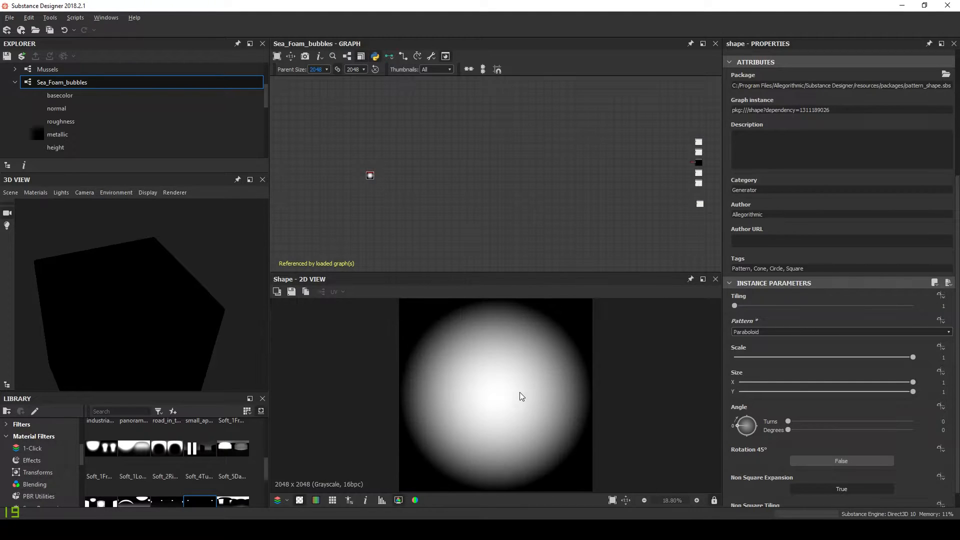
Step: Add a Levels node after the Shape with Level In Low 0.152, Level In High 0.98 and Level In Mid 0.342
scroll(392, 185, "up", 3)
key("space")
key("Return")
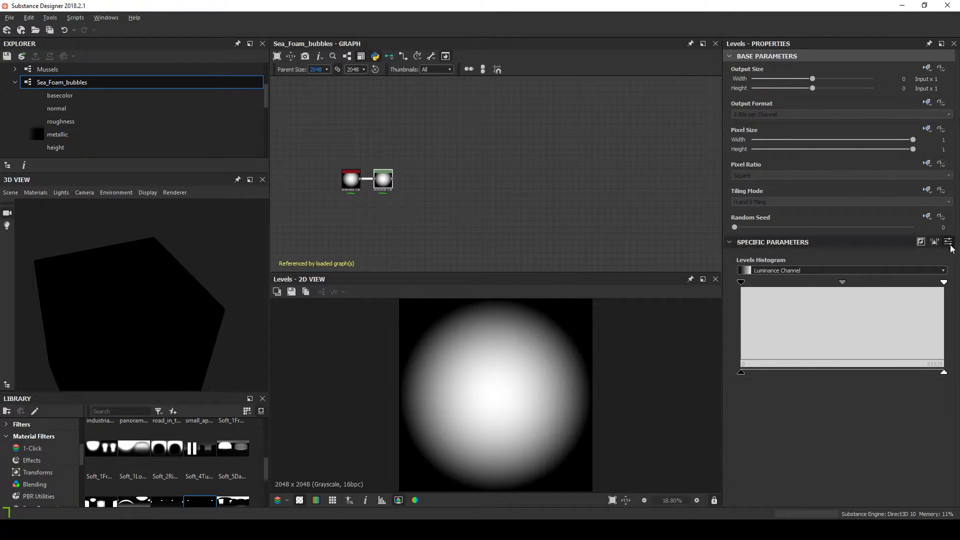
left_click(949, 242)
left_click(933, 270)
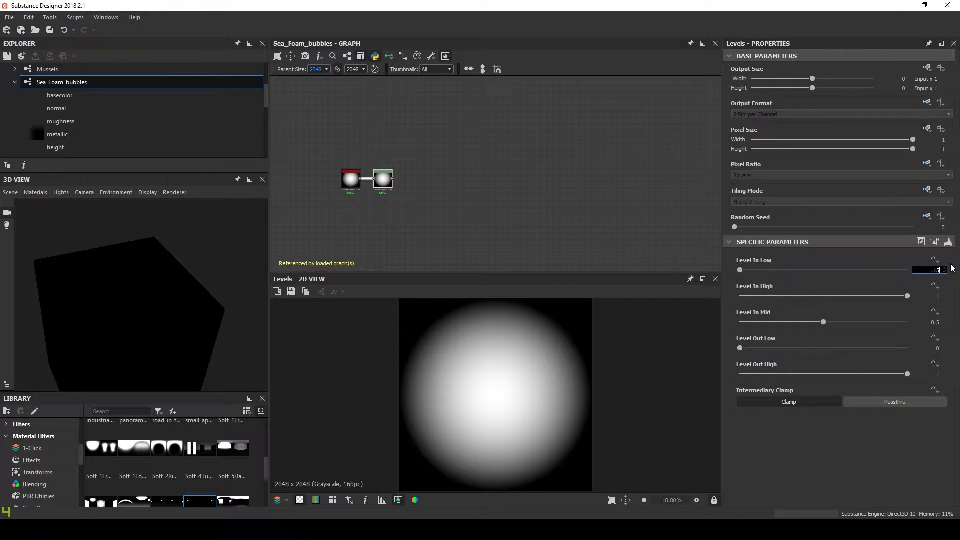
type(".152")
left_click(932, 296)
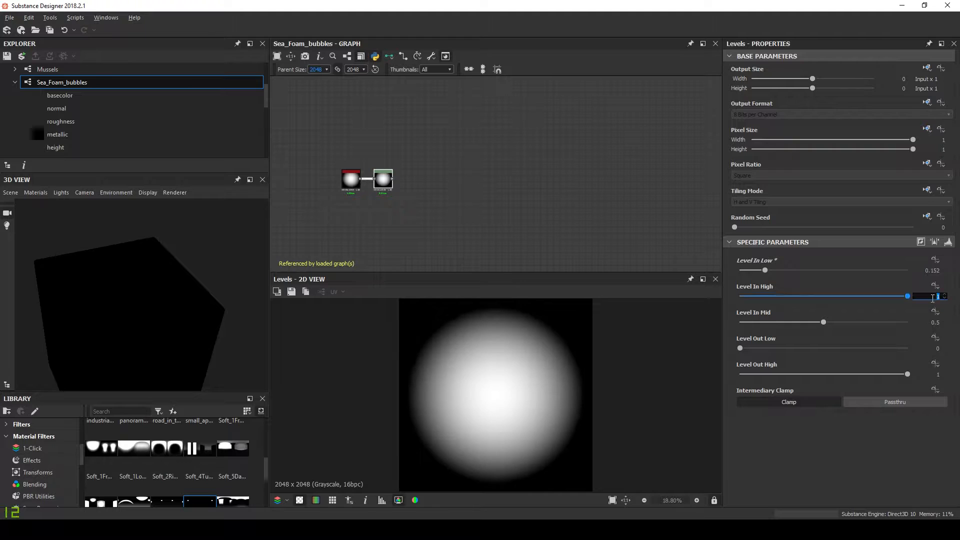
left_click(937, 323)
type(".3")
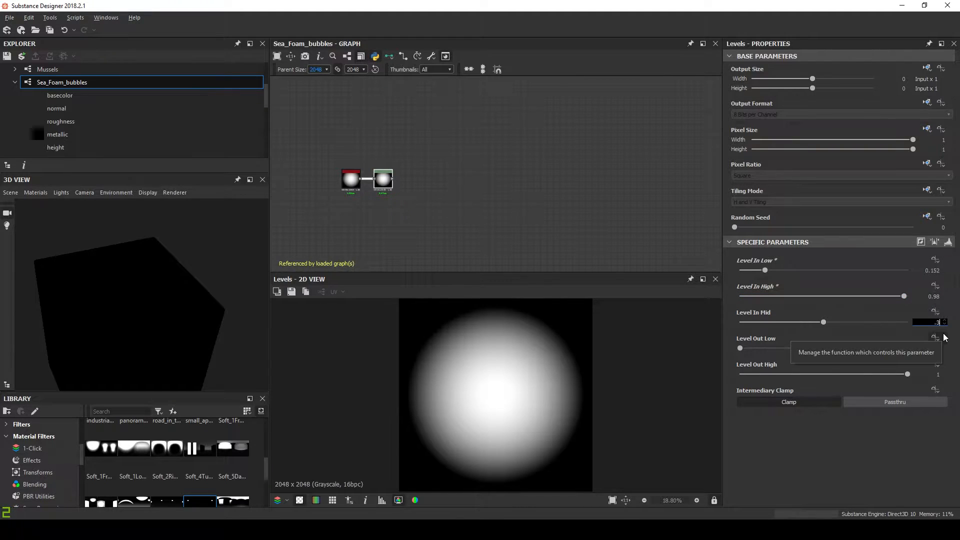
type("42")
key("Return")
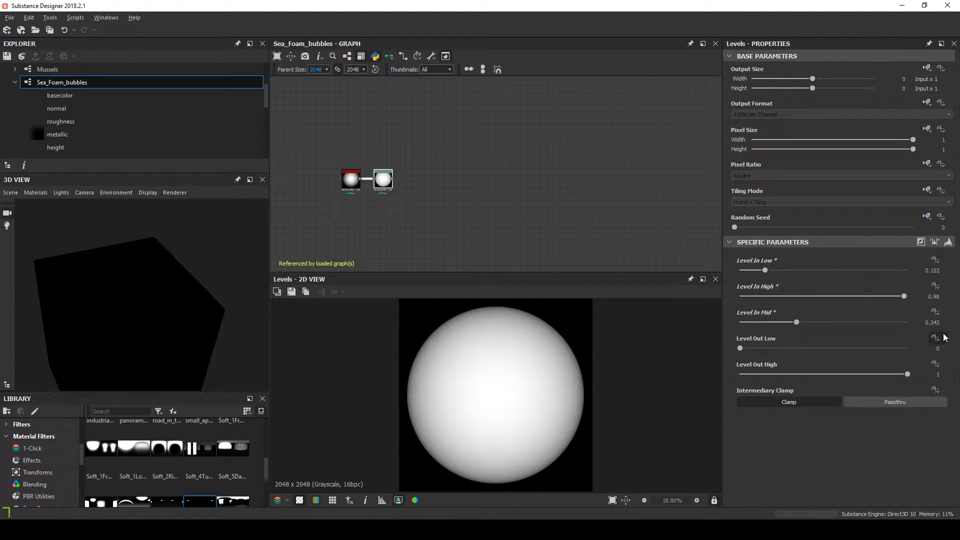
scroll(462, 412, "down", 1)
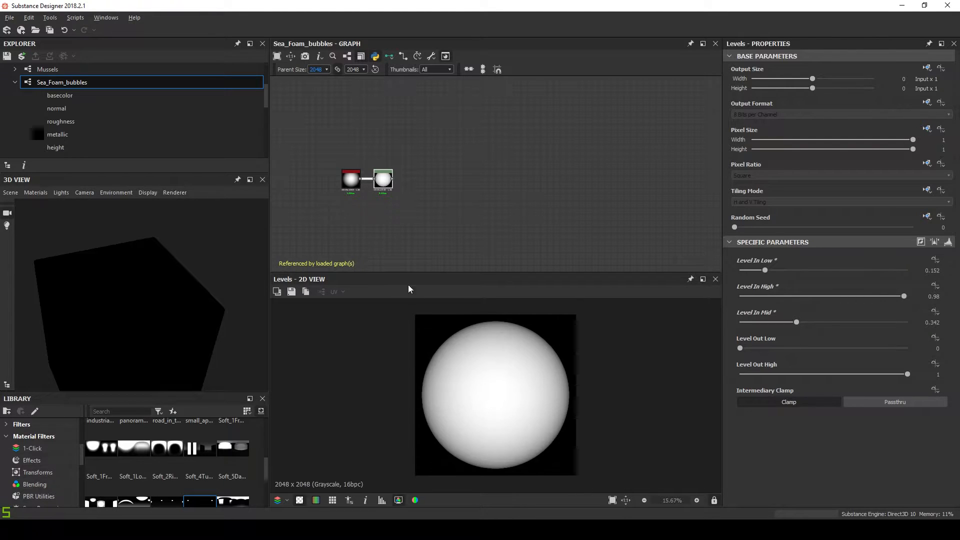
Step: Add a Tile Sampler node and connect the Levels output to its first pattern input
key("space")
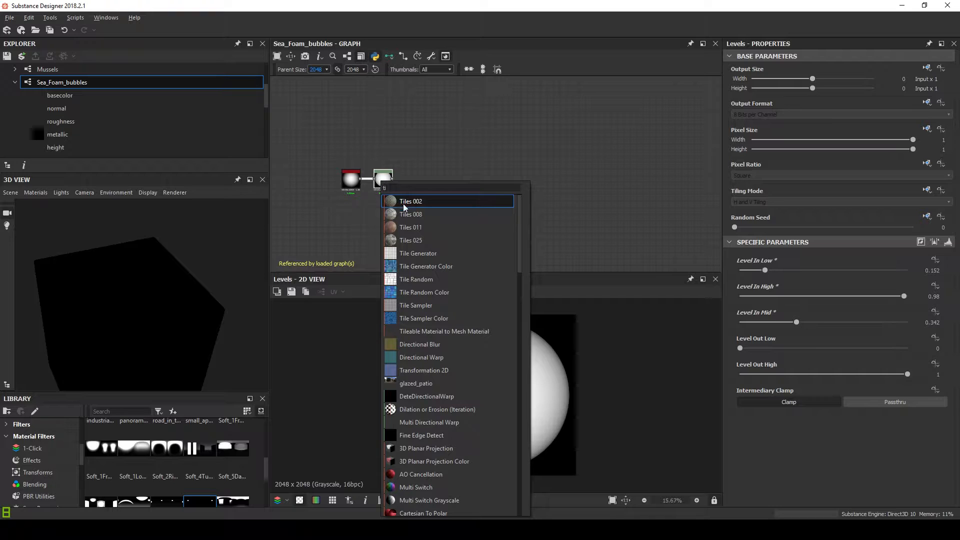
key("Escape")
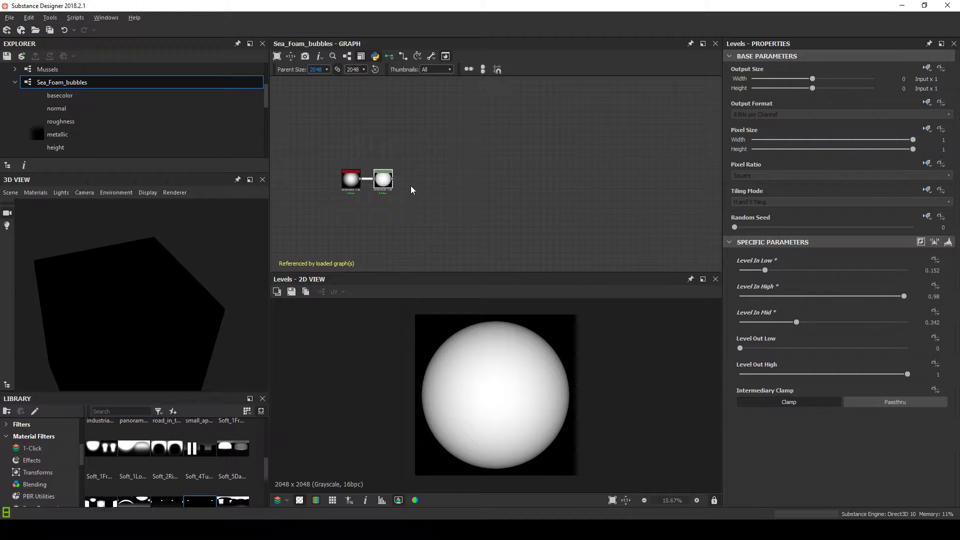
scroll(411, 189, "up", 3)
key("Delete")
scroll(400, 185, "up", 3)
left_click_drag(360, 169, 577, 136)
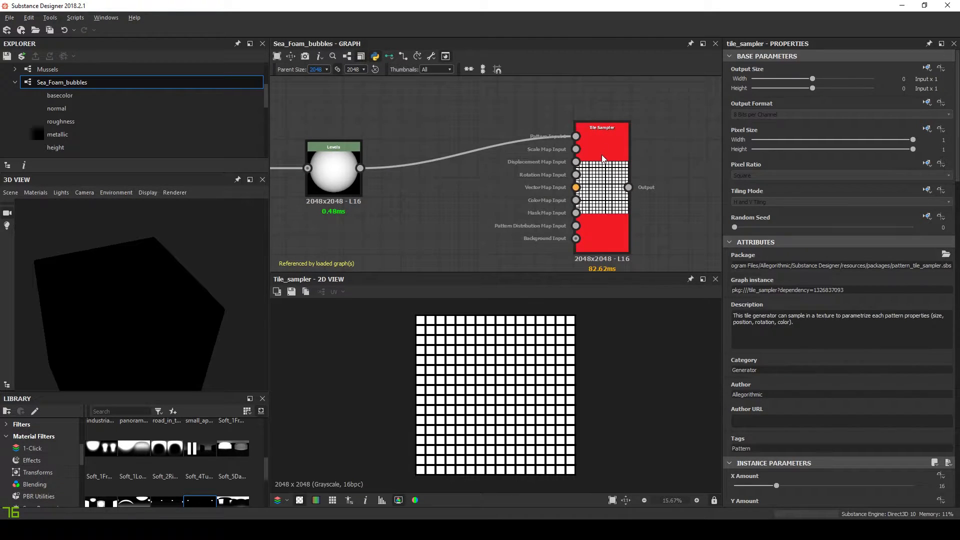
middle_click_drag(603, 159, 525, 169)
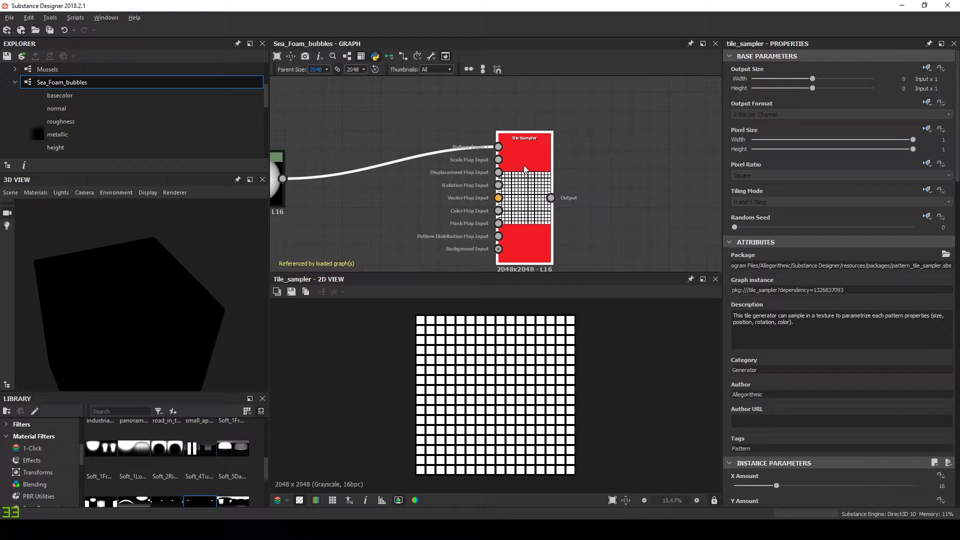
Step: Set the Tile Sampler's pattern to Pattern Input and its X and Y Amount to 200
scroll(913, 365, "down", 3)
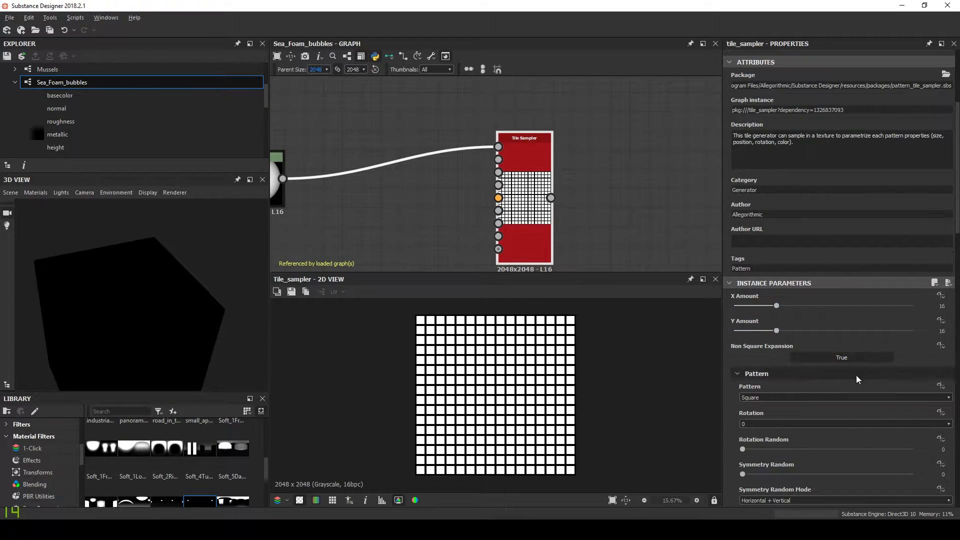
left_click(800, 398)
left_click(801, 407)
left_click(933, 305)
type("200")
key("Tab")
type("200")
key("Return")
scroll(891, 391, "down", 5)
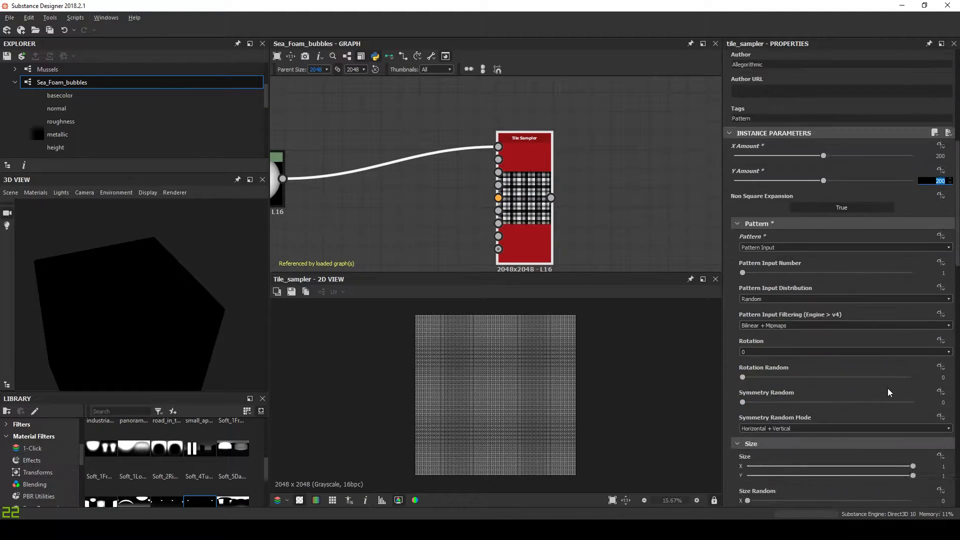
Step: Set the Tile Sampler's Size X and Y to 0.3, Scale to 5.92 and Scale Random to 1
left_click(944, 317)
type("0.3")
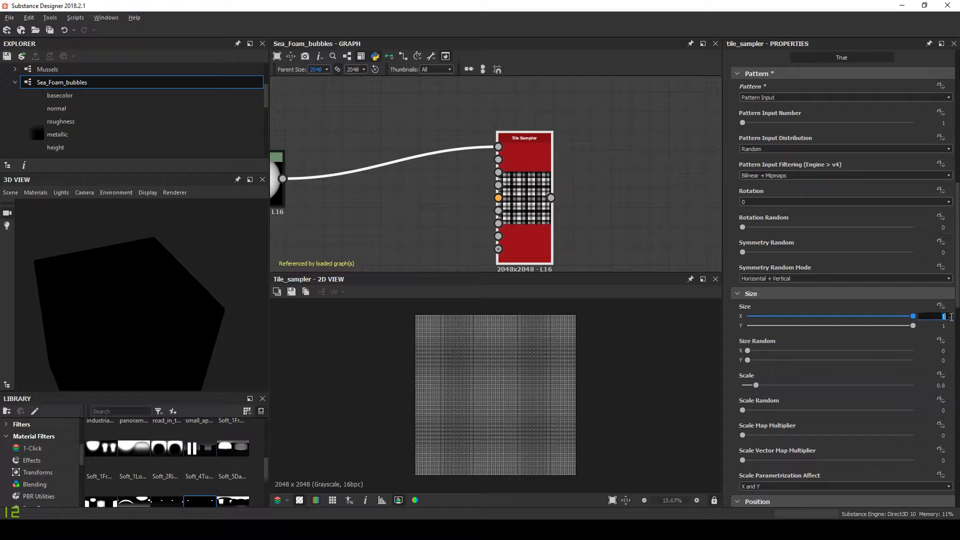
key("Tab")
type("0.3")
key("Return")
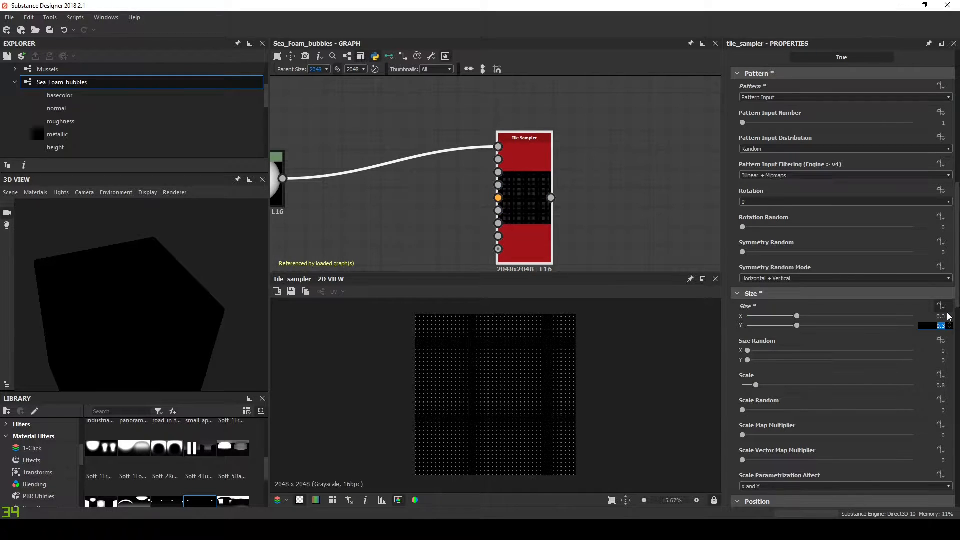
left_click(939, 386)
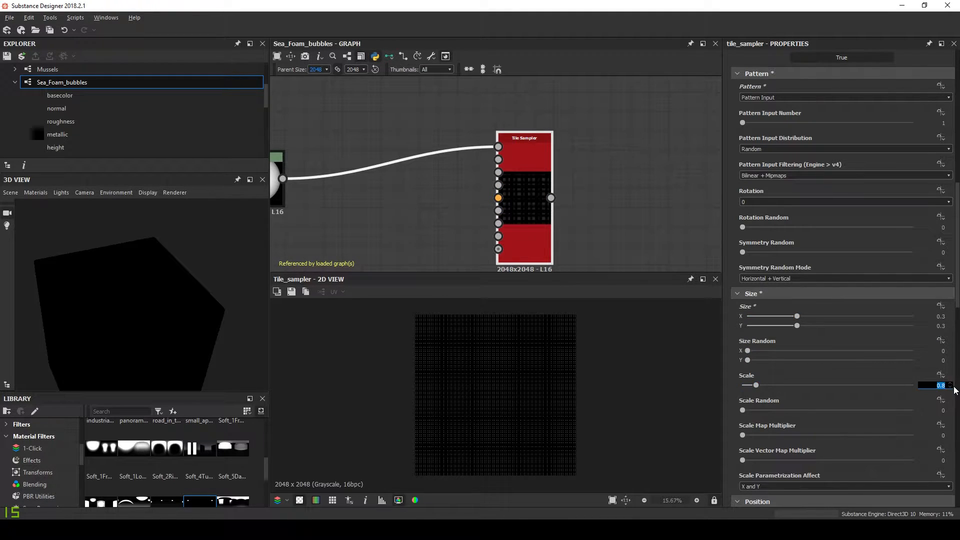
type("5.92")
key("Tab")
type("1")
key("Tab")
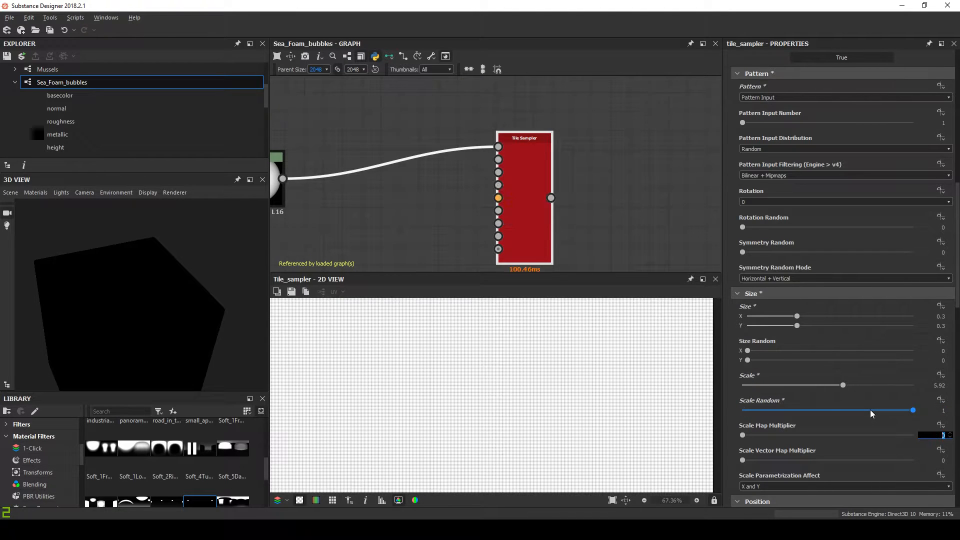
Step: Set the Tile Sampler's Position Random to 3.58, Offset to 0.43 and Rotation Random to 0.72
scroll(884, 414, "down", 3)
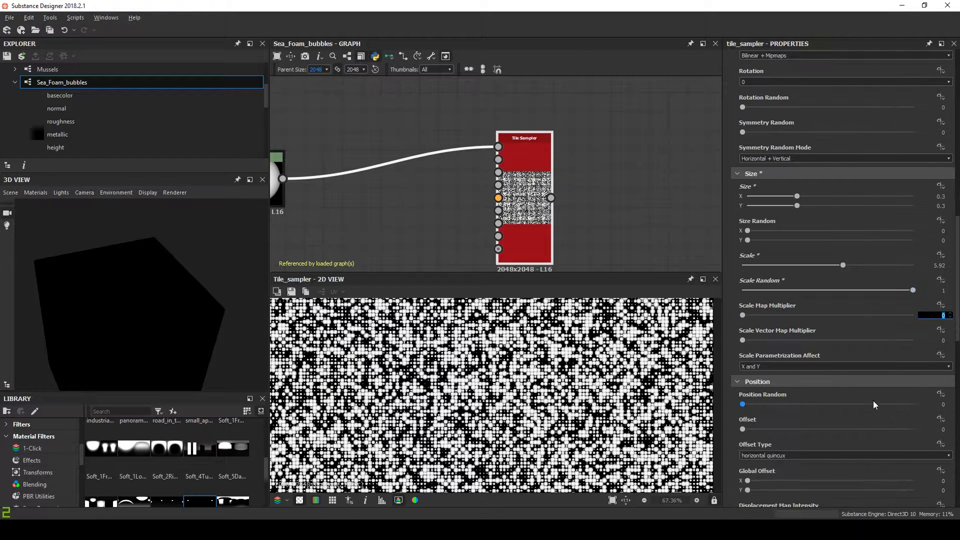
left_click(925, 401)
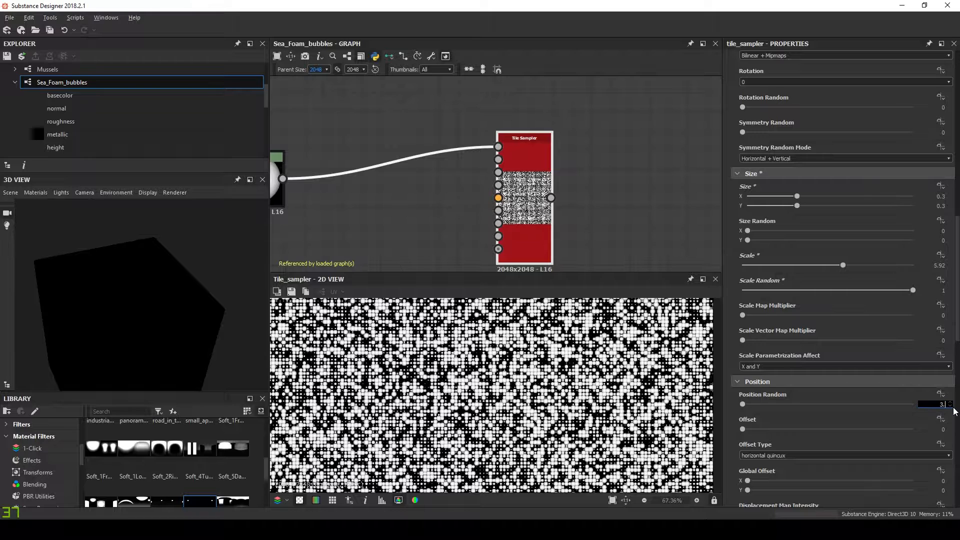
key("Tab")
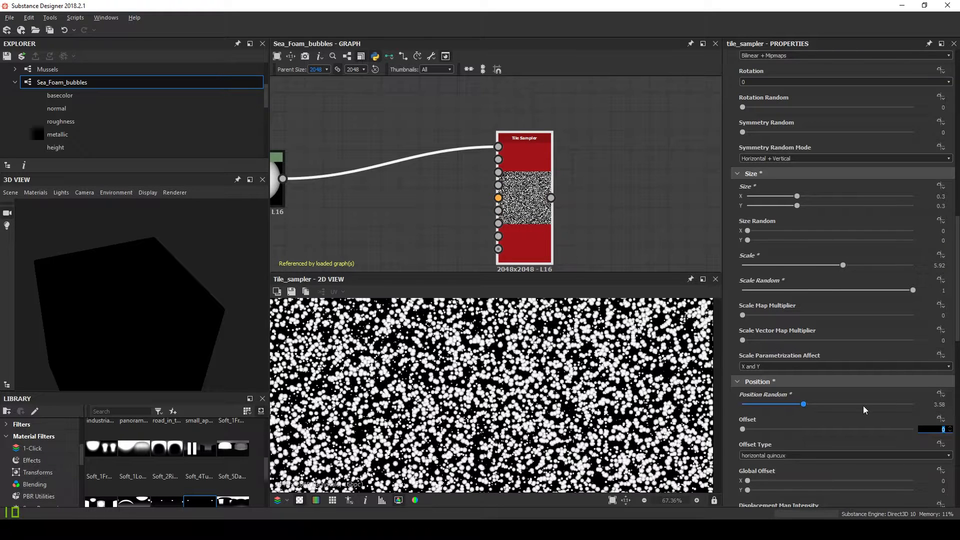
scroll(859, 412, "down", 2)
key("Return")
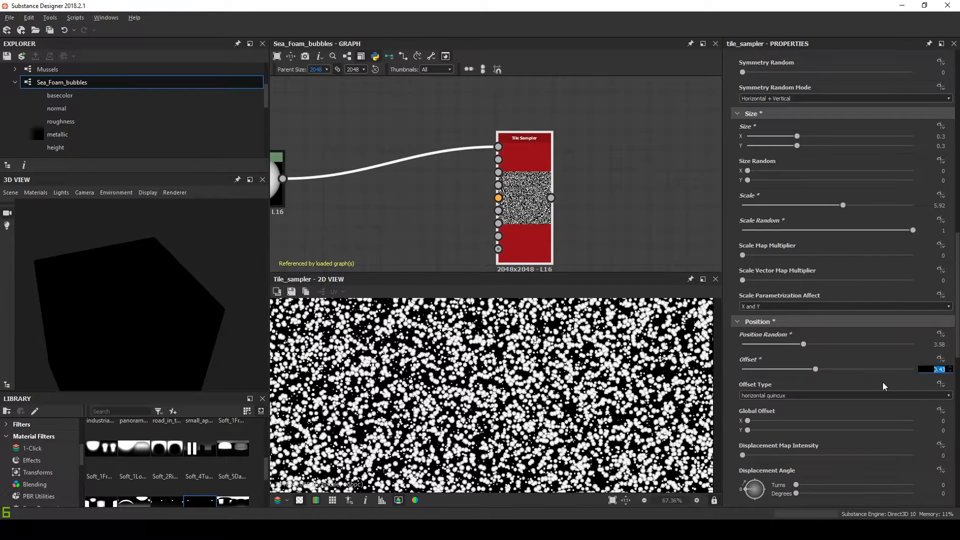
scroll(595, 410, "down", 3)
scroll(891, 420, "down", 10)
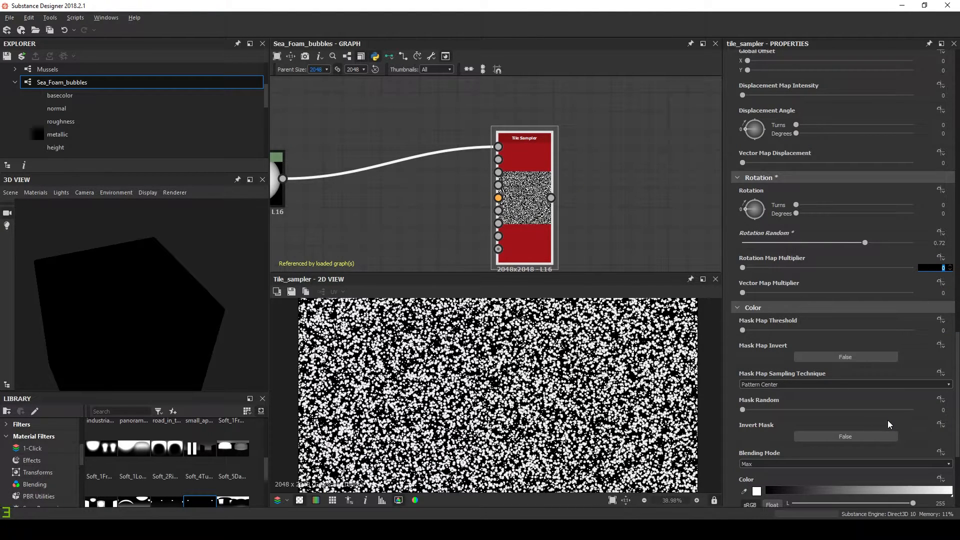
scroll(890, 425, "down", 3)
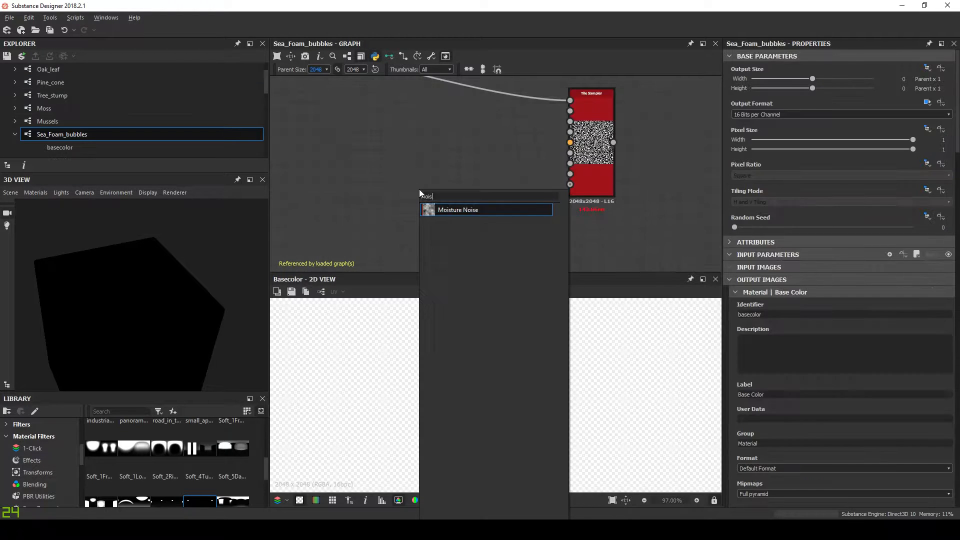
Step: Add a Moisture Noise followed by a Levels node, and connect it to the Tile Sampler's Mask Map Input
key("Return")
left_click_drag(404, 192, 325, 206)
key("space")
type("le")
key("Return")
left_click_drag(441, 205, 575, 167)
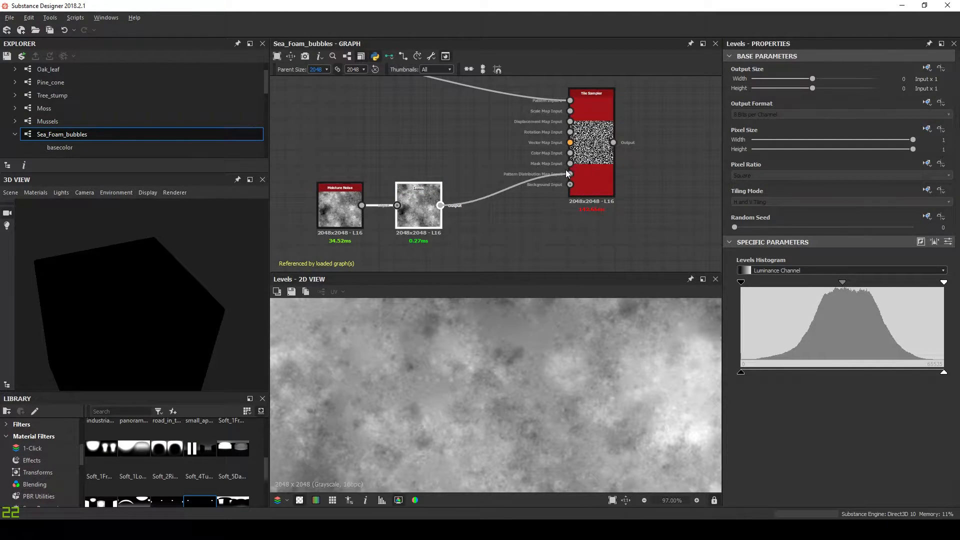
scroll(575, 164, "up", 4)
scroll(574, 157, "down", 4)
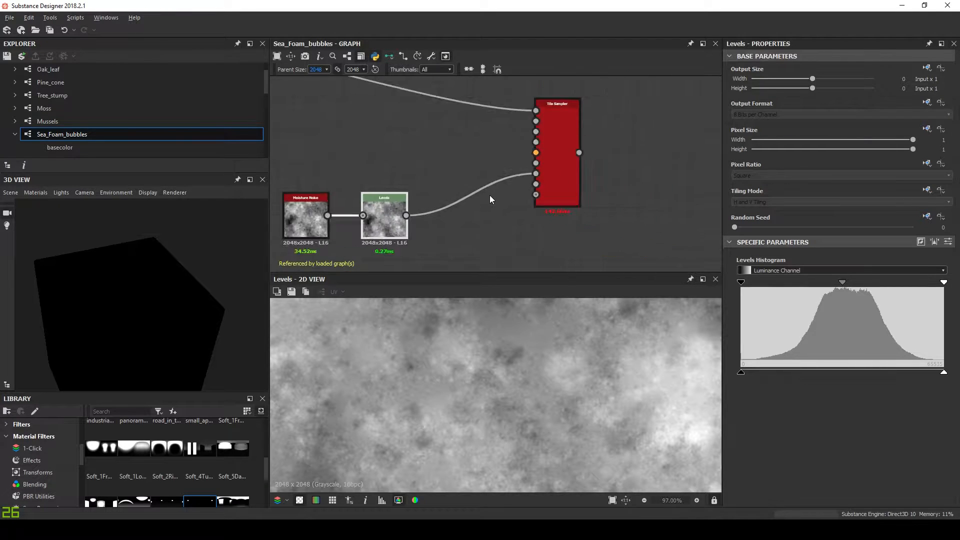
Step: Set the Levels node's Level In High to 0.733 and Level In Mid to 0.643
left_click(948, 241)
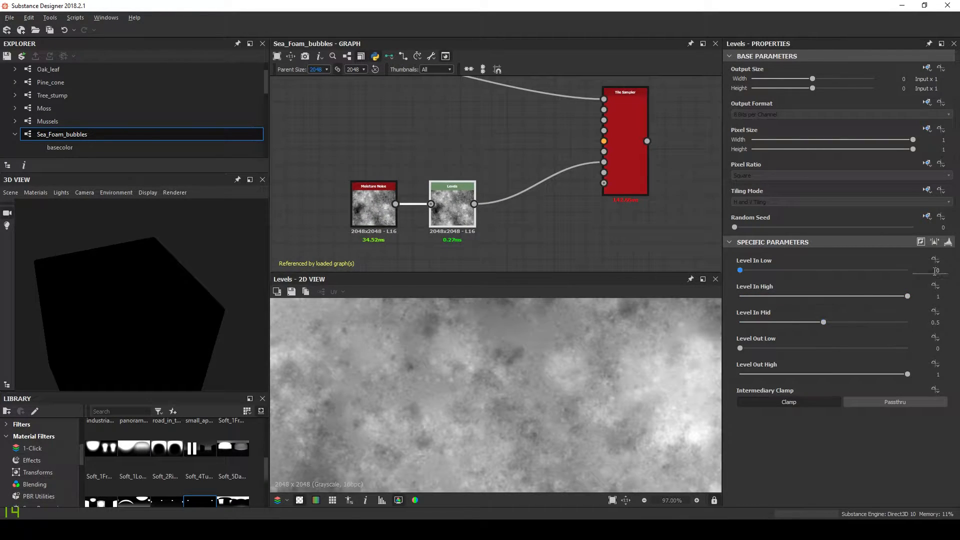
left_click(939, 296)
key("Tab")
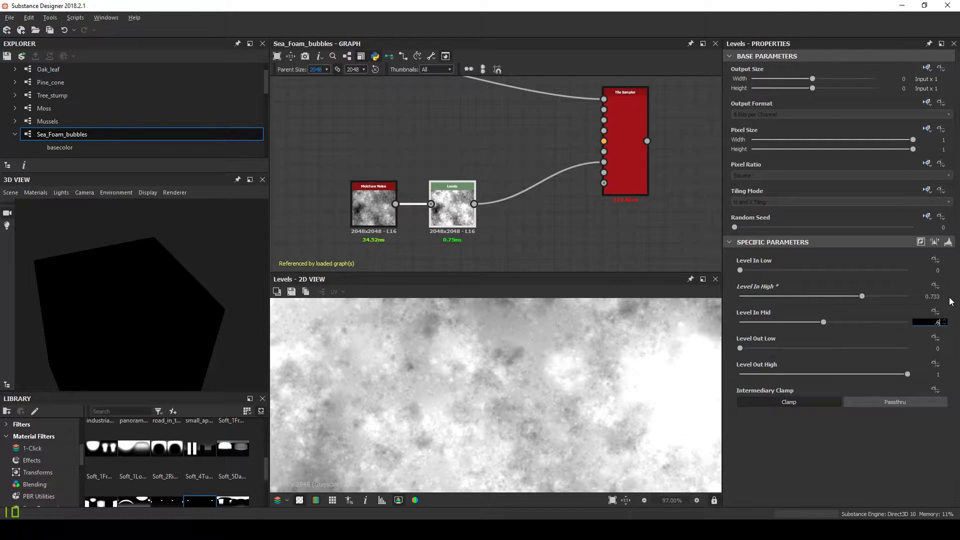
key("Return")
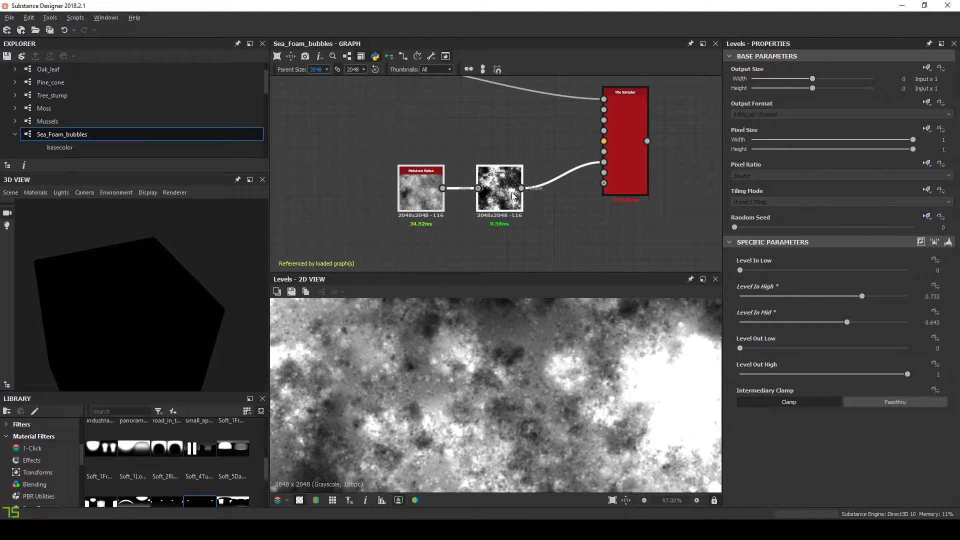
Step: Set the Tile Sampler's Mask Map Threshold to 0.28
middle_click_drag(554, 199, 457, 216)
scroll(458, 216, "up", 2)
left_click(470, 212)
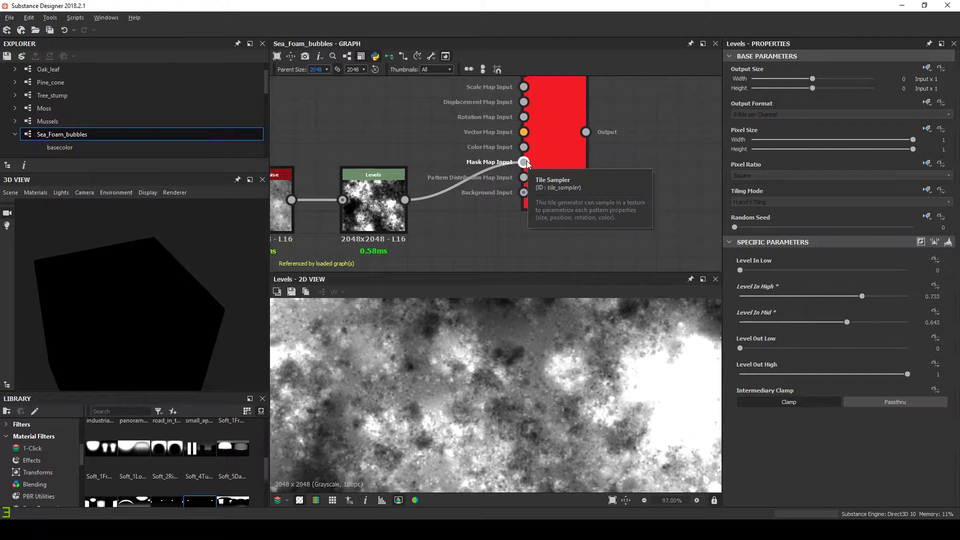
left_click(558, 154)
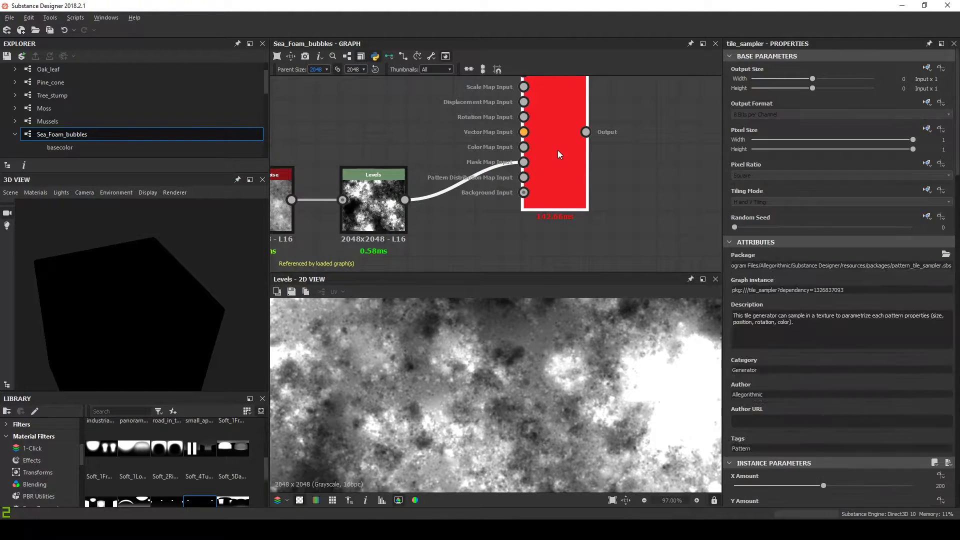
scroll(868, 380, "down", 10)
scroll(868, 405, "down", 8)
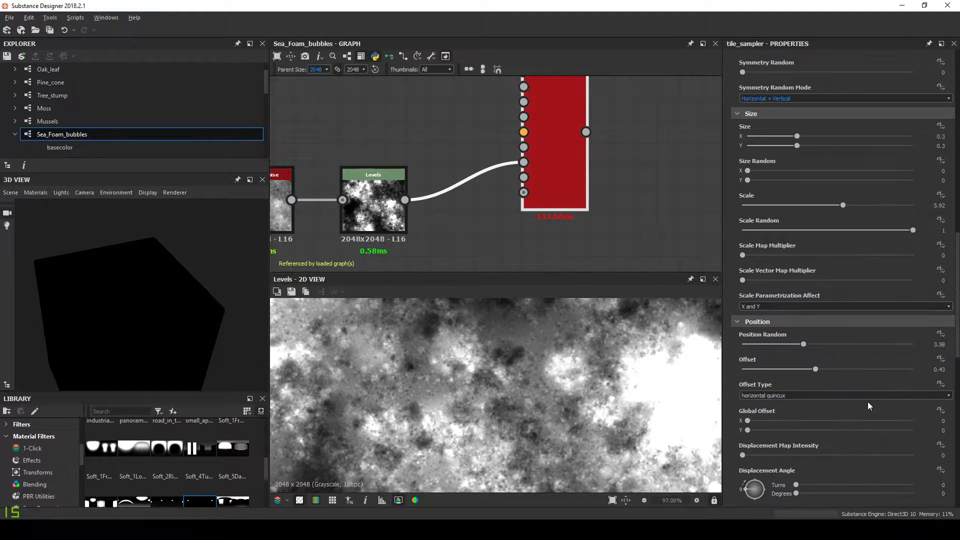
scroll(868, 401, "down", 1)
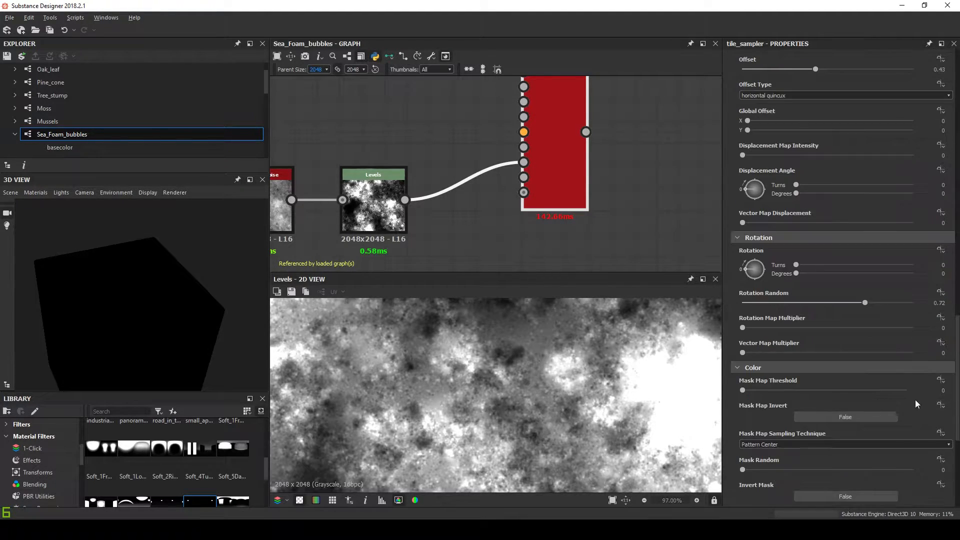
left_click(944, 390)
type("0.28")
key("Return")
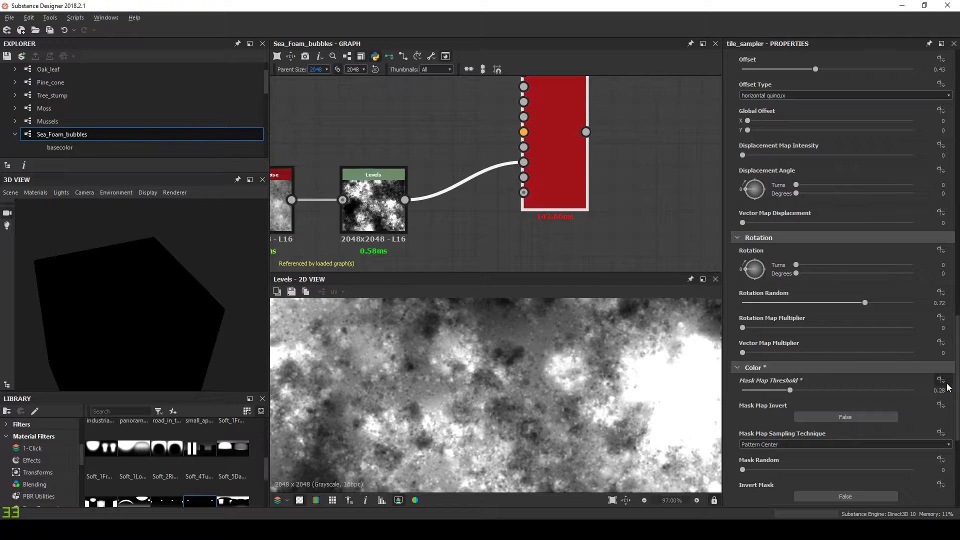
Step: Set the Tile Sampler's Mask Random to 0.44 and Color Random to 1, and preview its whole output
scroll(832, 449, "down", 3)
left_click(943, 380)
key("Return")
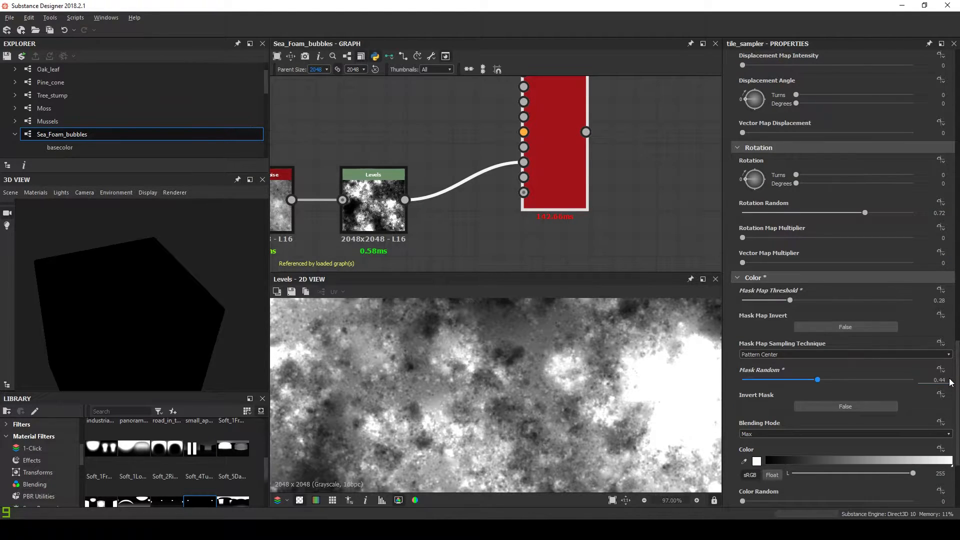
scroll(890, 387, "down", 4)
left_click_drag(743, 382, 913, 382)
double_click(539, 147)
scroll(541, 408, "down", 3)
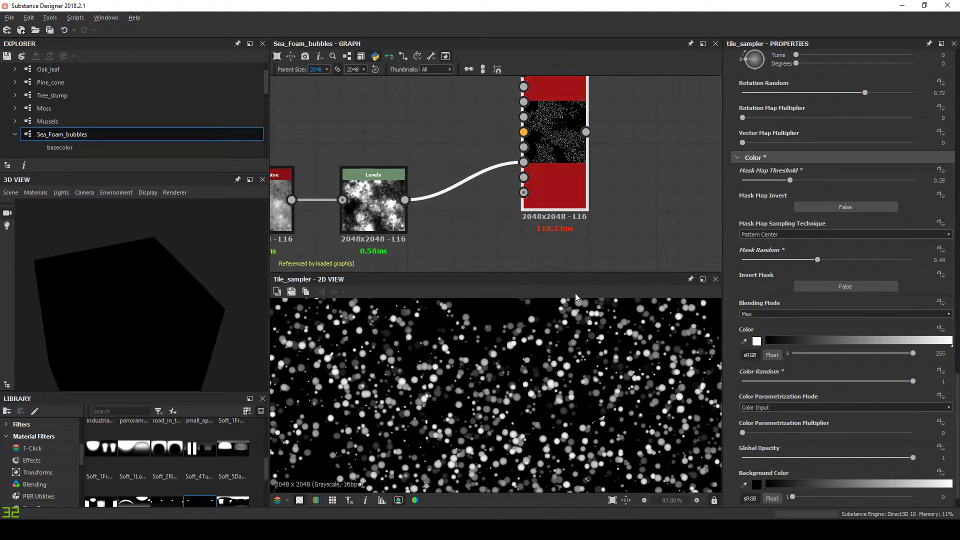
middle_click_drag(537, 408, 558, 434)
key("f")
scroll(516, 403, "up", 1)
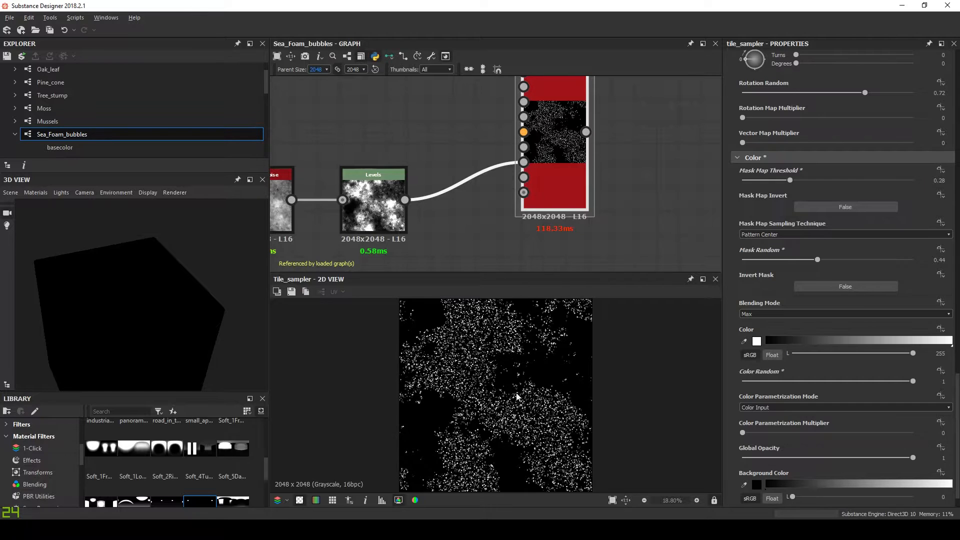
Step: Group the shape, noise, Levels and Tile Sampler nodes in a frame titled "Bubbles factory"
scroll(561, 195, "down", 5)
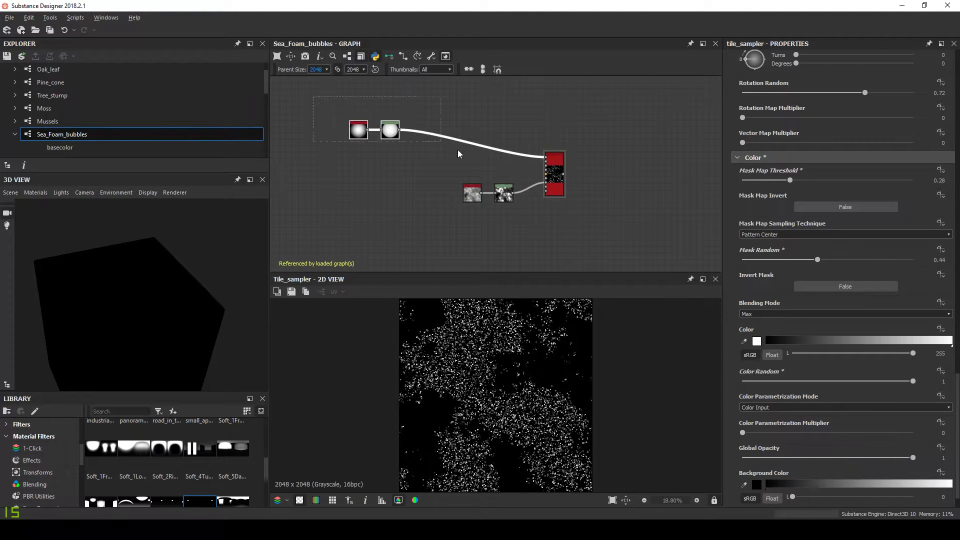
right_click(553, 189)
left_click(590, 256)
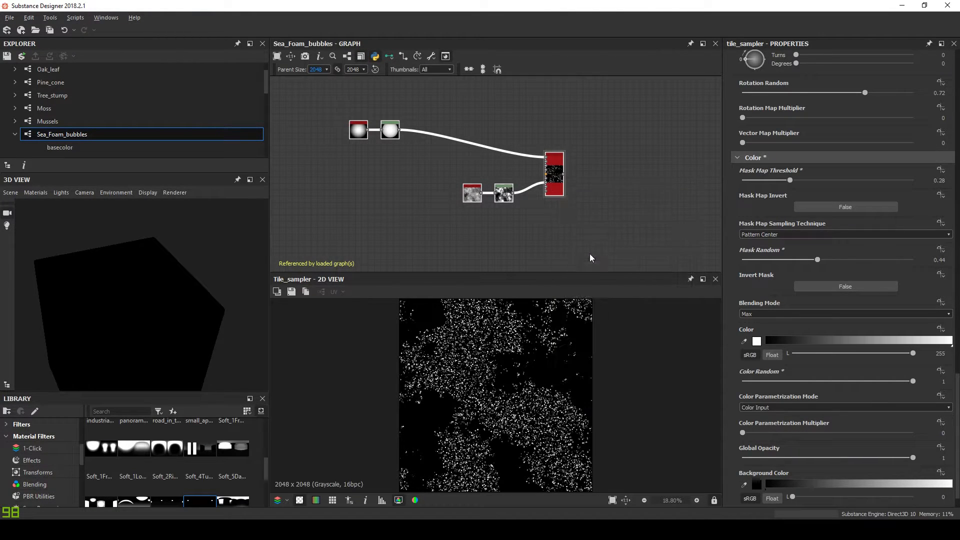
type("Bu")
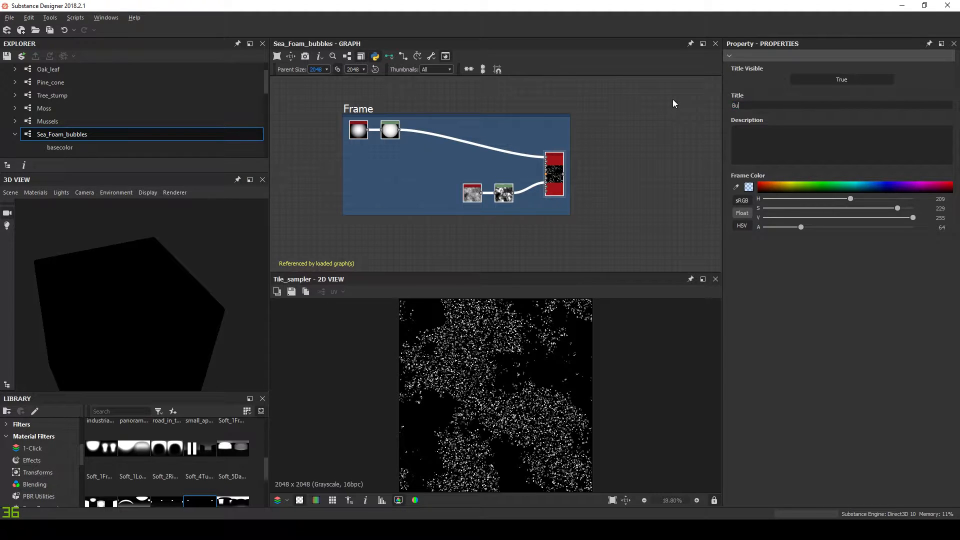
type("bbles factory")
key("Return")
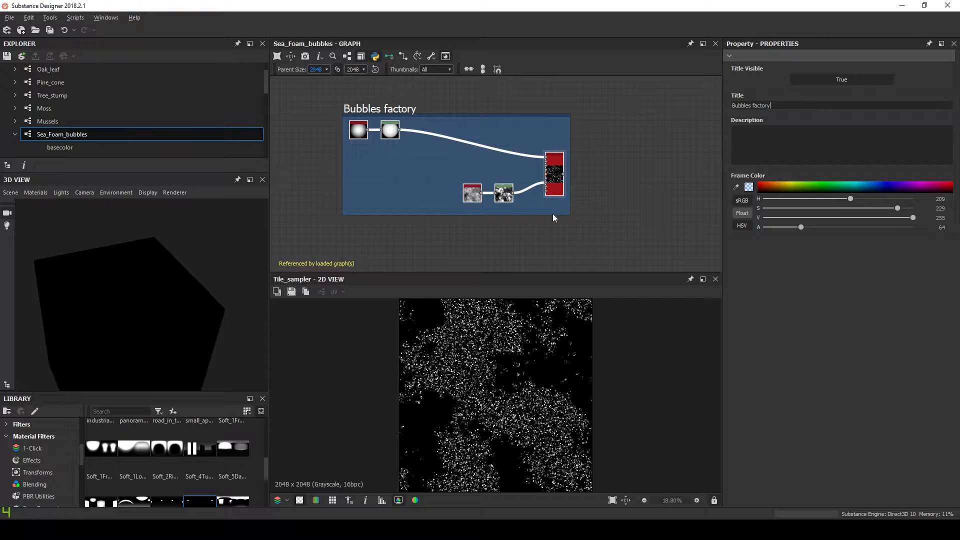
Step: Extend the Bubbles factory frame downward and move the Tile Sampler with its mask nodes to the frame's lower part
left_click_drag(567, 217, 567, 271)
left_click_drag(438, 140, 544, 224)
middle_click_drag(544, 224, 552, 145)
left_click_drag(553, 144, 560, 167)
Step: Dock the mask's Levels node to the Tile Sampler and the Moisture Noise to the Levels node
left_click(509, 172)
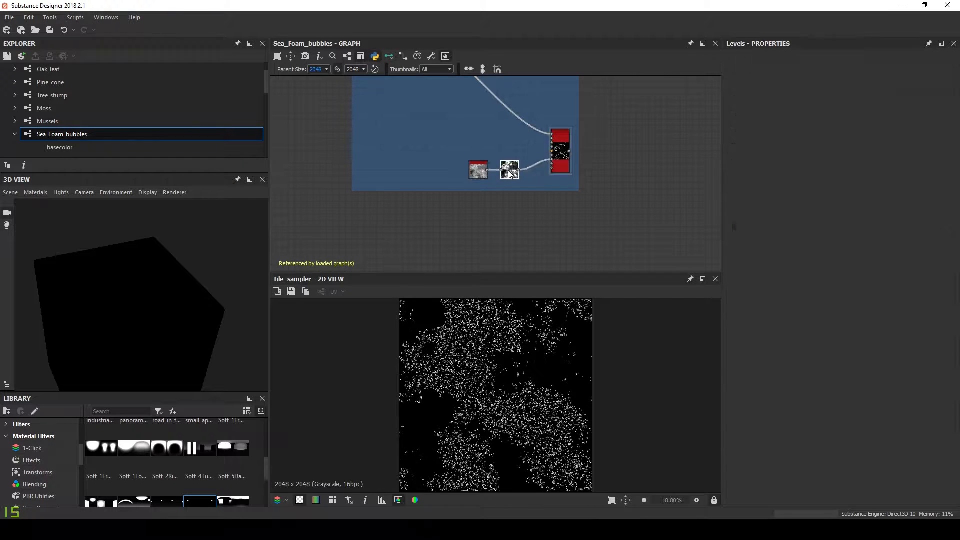
key("d")
left_click(476, 172)
key("d")
Step: Enlarge the Bubbles factory frame, lower the shape and its Levels node, and move the Tile Sampler to the frame's lower corner
scroll(517, 151, "down", 3)
middle_click_drag(517, 151, 513, 182)
left_click_drag(427, 111, 438, 168)
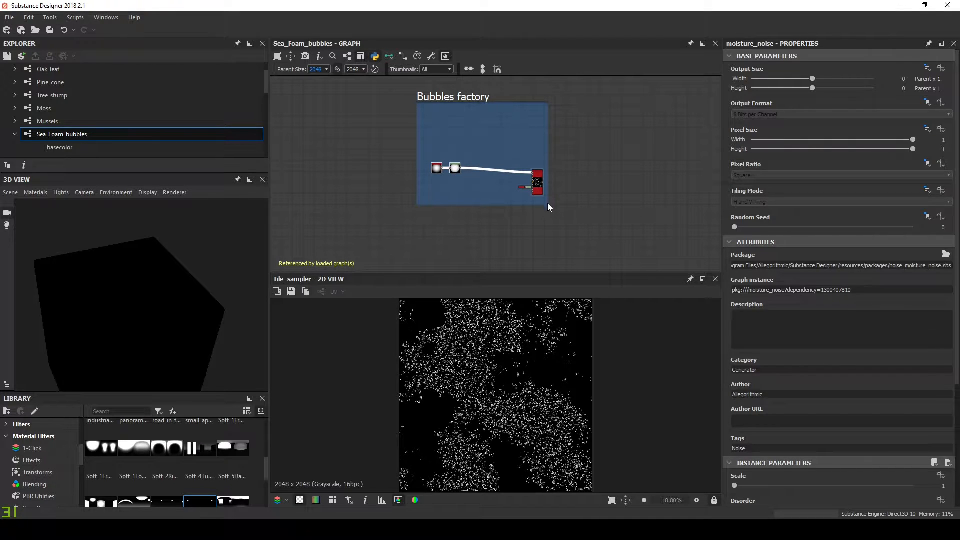
left_click_drag(551, 206, 604, 248)
left_click_drag(538, 193, 587, 232)
Step: Duplicate the Tile Sampler, place the copy above the original and delete the copy's mask map connection
key("ctrl+d")
left_click_drag(496, 174, 575, 203)
scroll(591, 180, "up", 4)
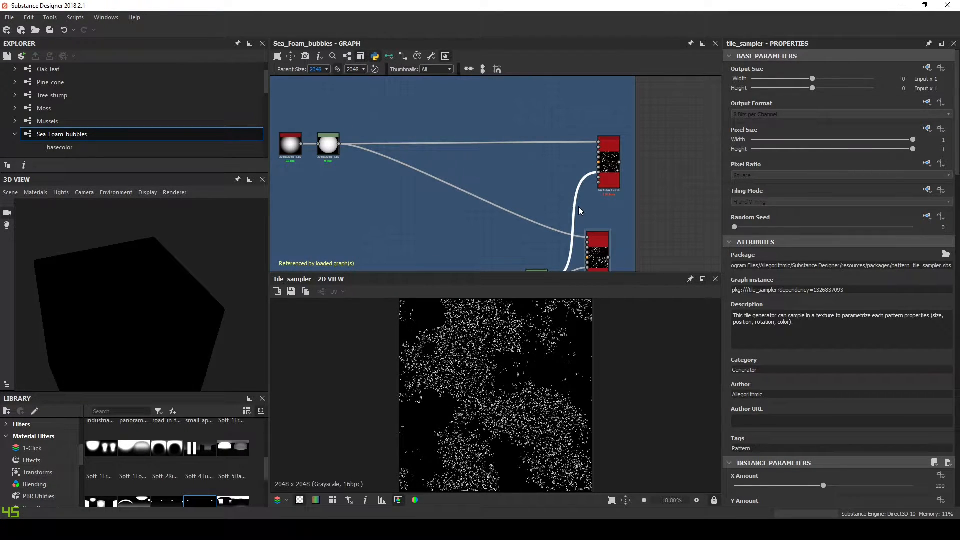
key("Delete")
Step: Set the upper Tile Sampler's X Amount and Y Amount to 50
left_click(616, 181)
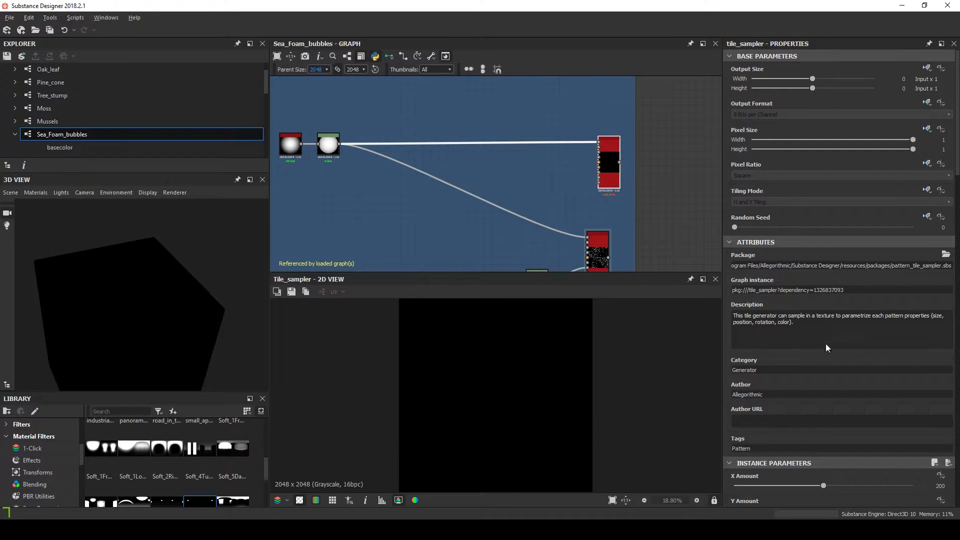
scroll(812, 335, "down", 5)
double_click(940, 275)
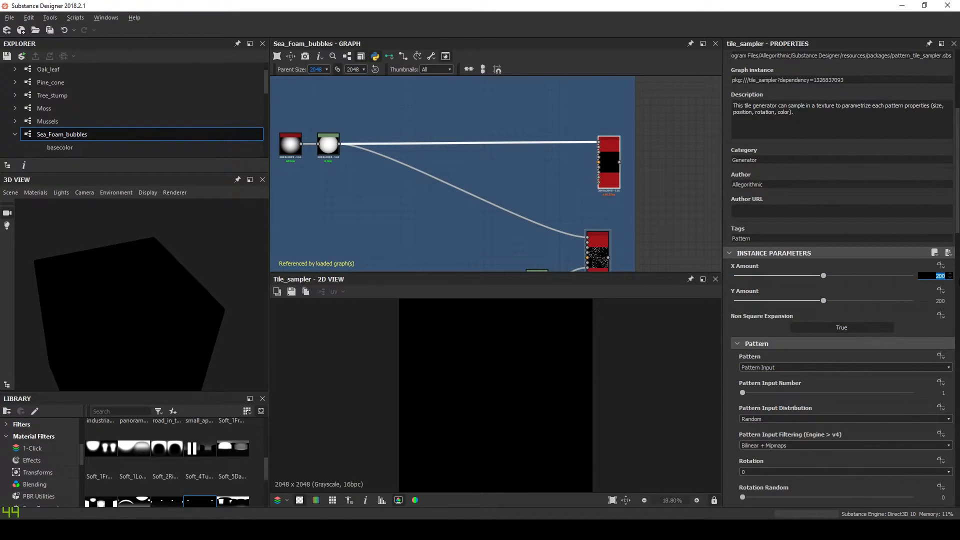
key("Tab")
type("50")
key("Return")
Step: Set the upper Tile Sampler's Scale to 2.02 and Position Random to 0.25
scroll(871, 398, "down", 3)
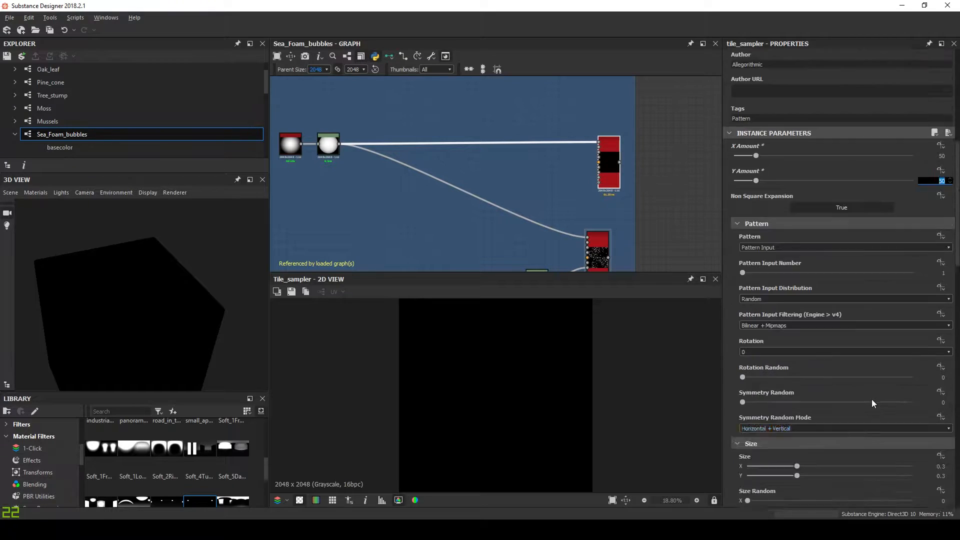
scroll(904, 377, "down", 3)
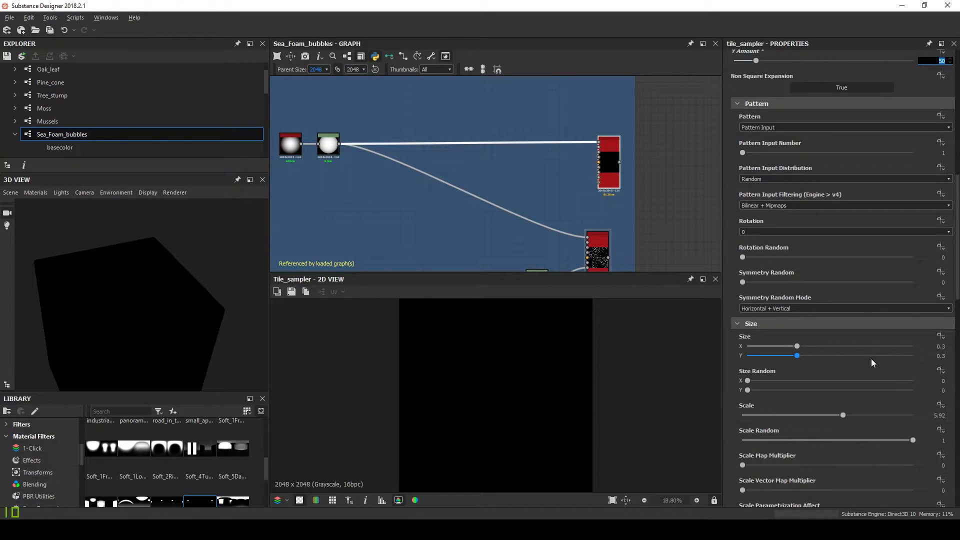
left_click(940, 415)
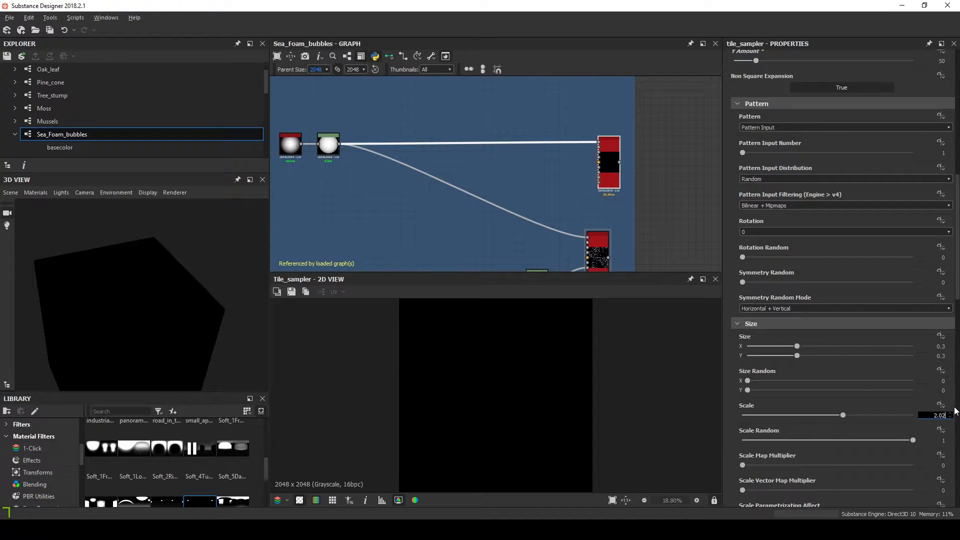
key("Tab")
scroll(888, 415, "down", 7)
left_click(929, 345)
type(".25")
key("Tab")
scroll(555, 370, "up", 1)
scroll(556, 370, "up", 1)
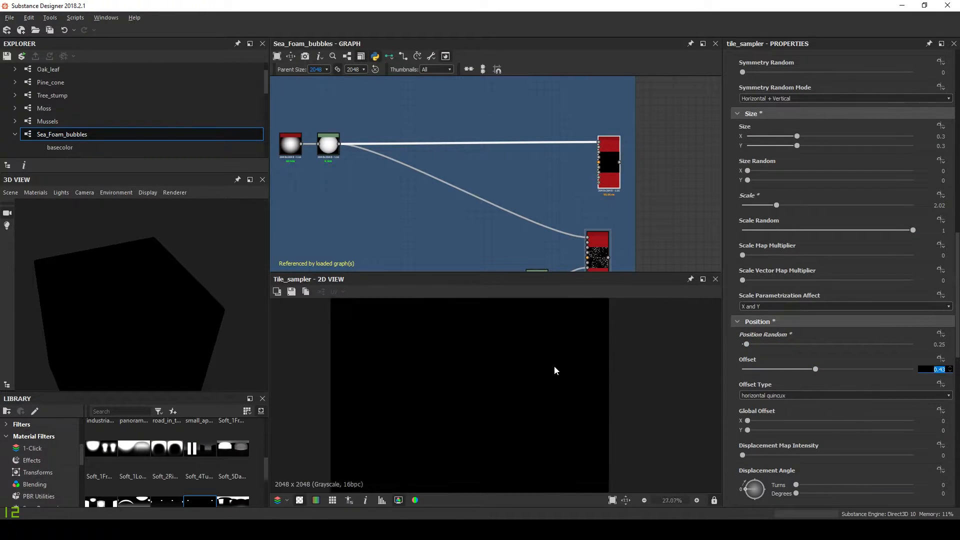
scroll(886, 361, "down", 2)
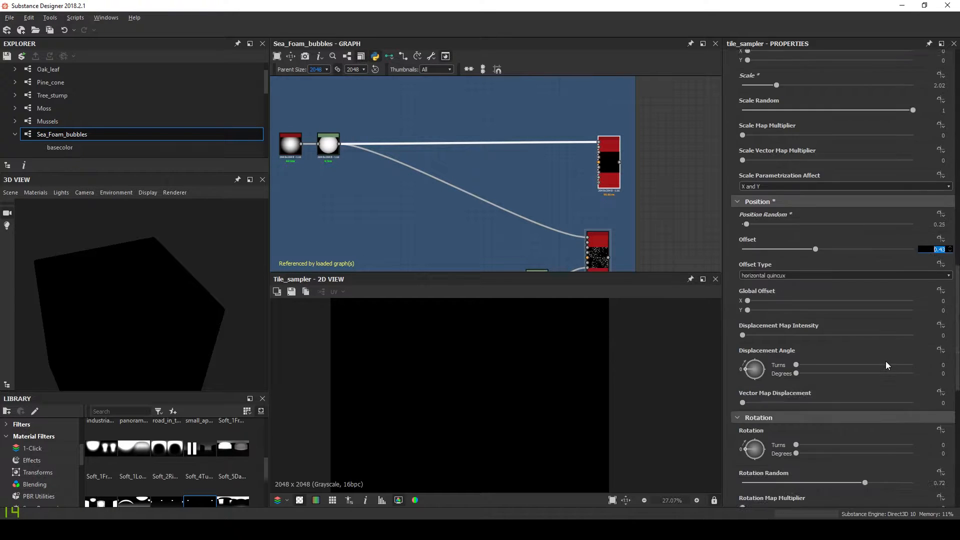
scroll(886, 361, "down", 2)
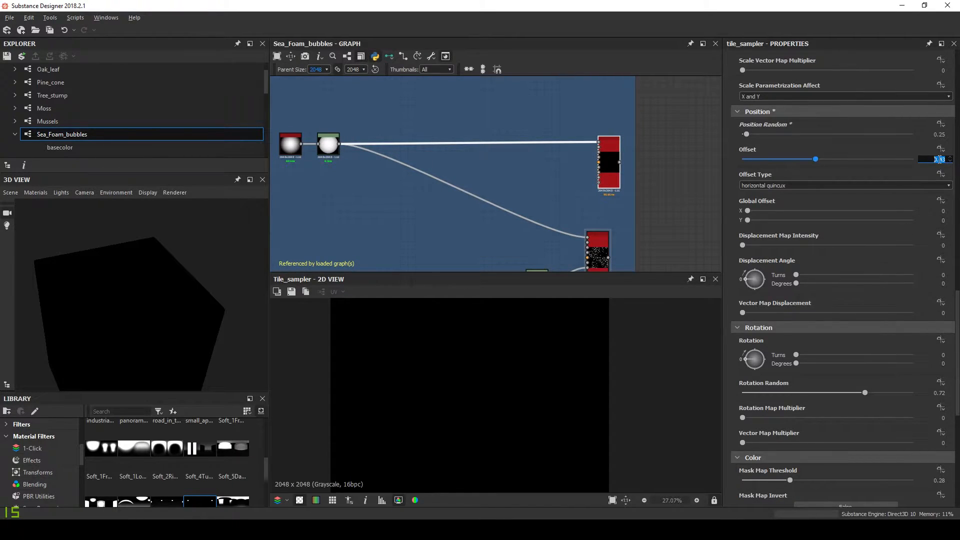
scroll(886, 269, "down", 2)
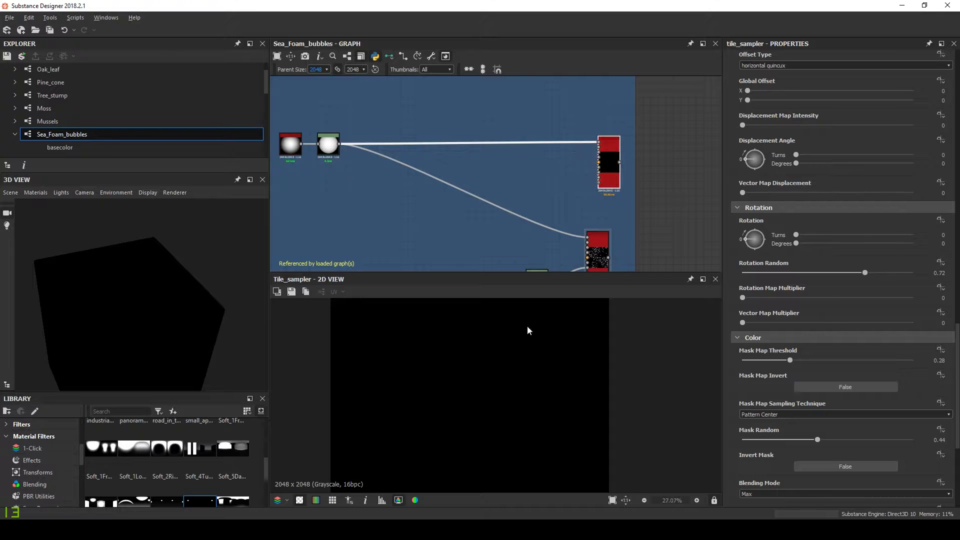
scroll(517, 362, "down", 1)
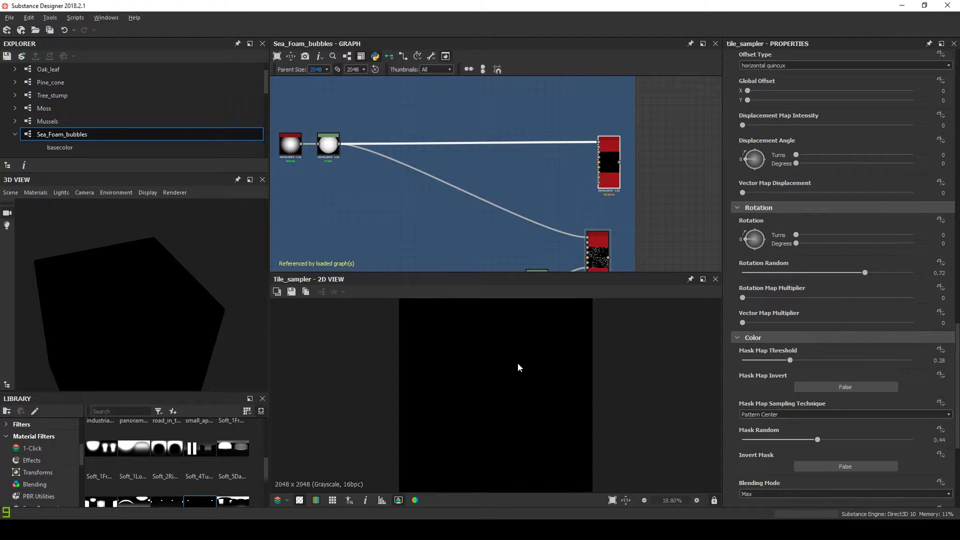
Step: Add a Gaussian Noise node, connect it to the upper Tile Sampler's Mask Map Input and dock it there
left_click(540, 180)
key("space")
type("gaus")
key("Return")
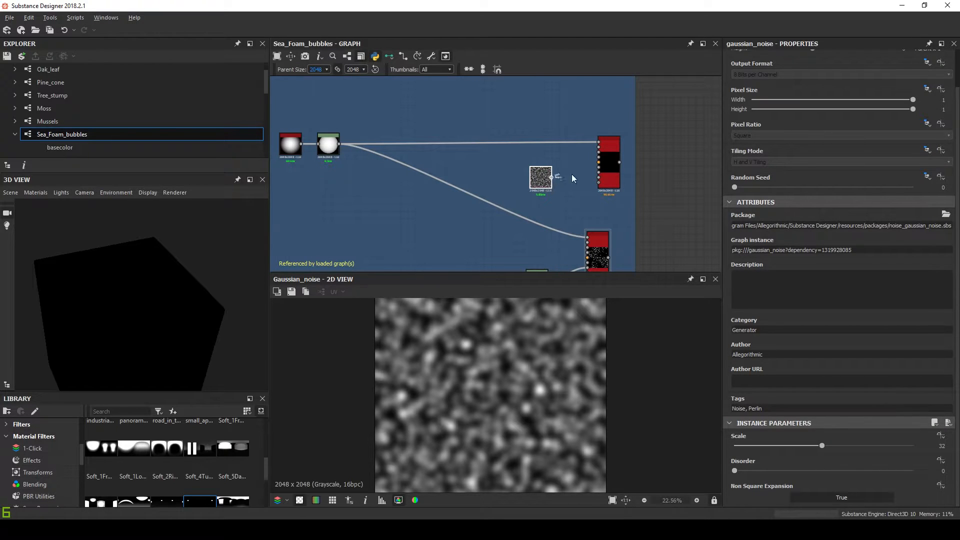
scroll(604, 187, "up", 4)
left_click_drag(585, 167, 615, 167)
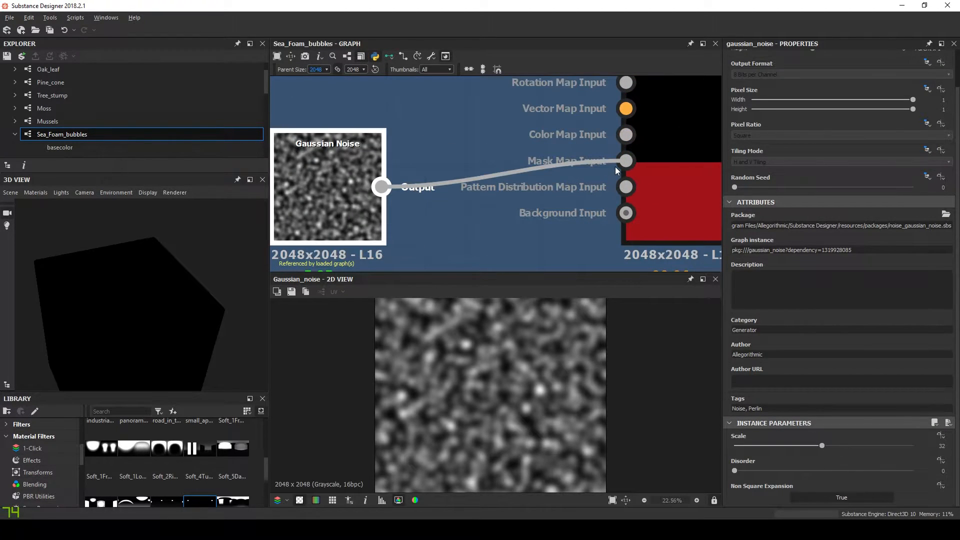
scroll(482, 200, "down", 5)
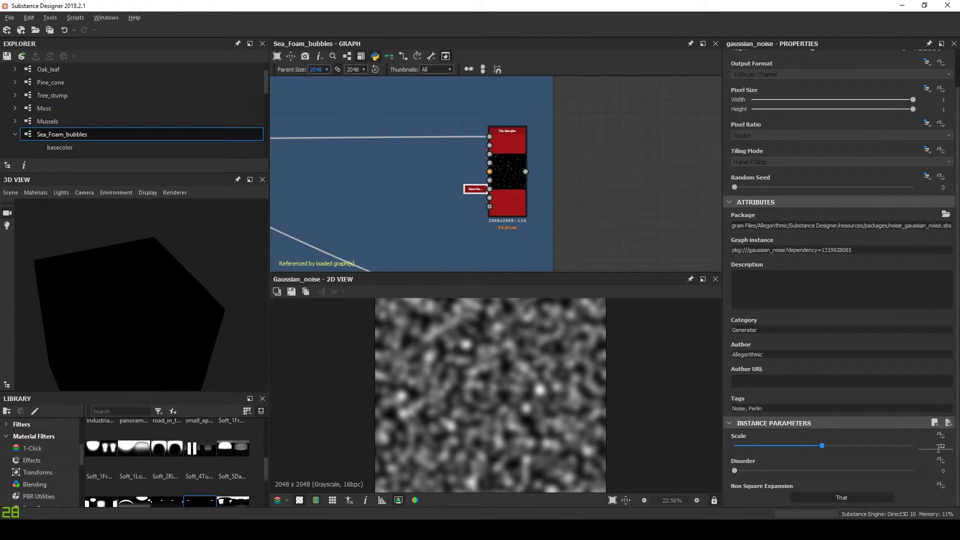
Step: Preview the upper Tile Sampler's output and review its parameters down to the Color settings
double_click(505, 200)
scroll(867, 328, "down", 10)
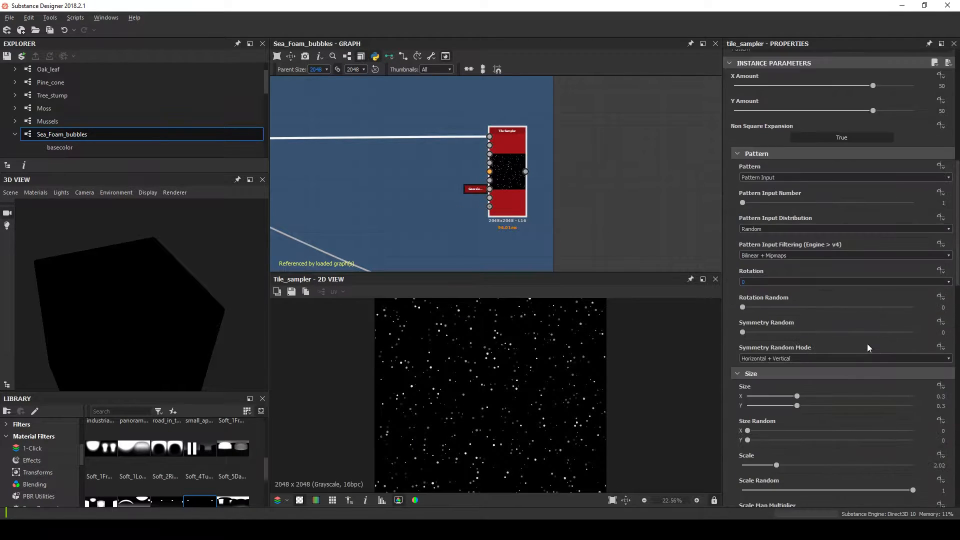
scroll(868, 344, "down", 5)
scroll(868, 345, "down", 5)
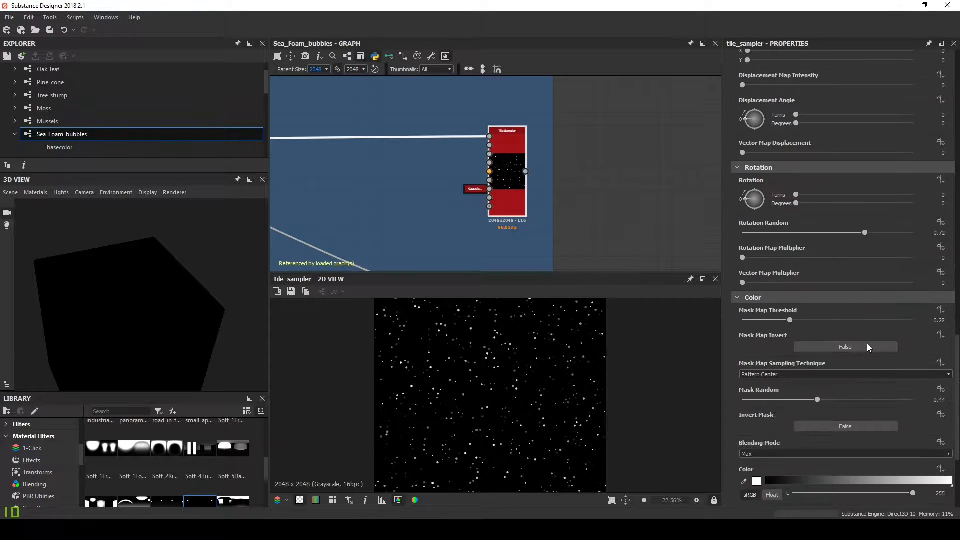
scroll(902, 400, "down", 1)
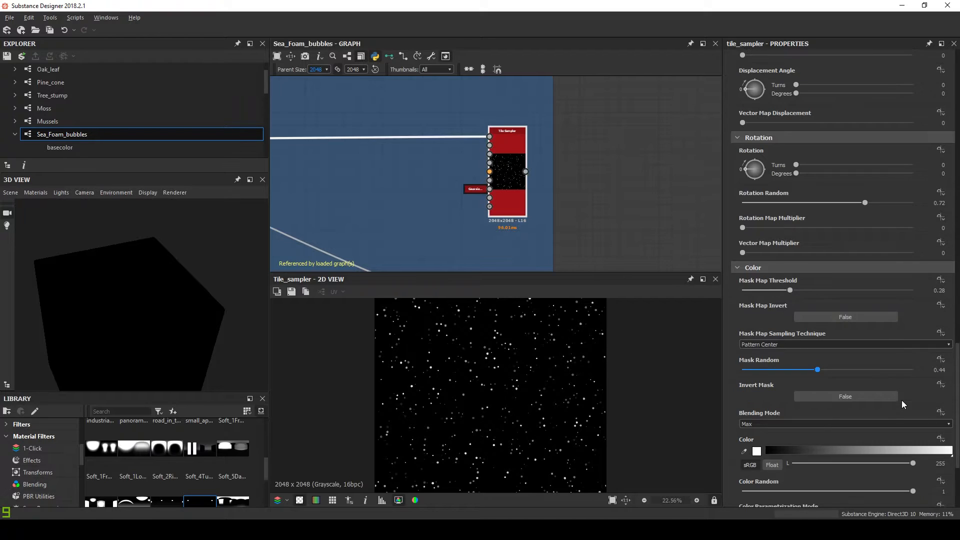
scroll(924, 381, "down", 3)
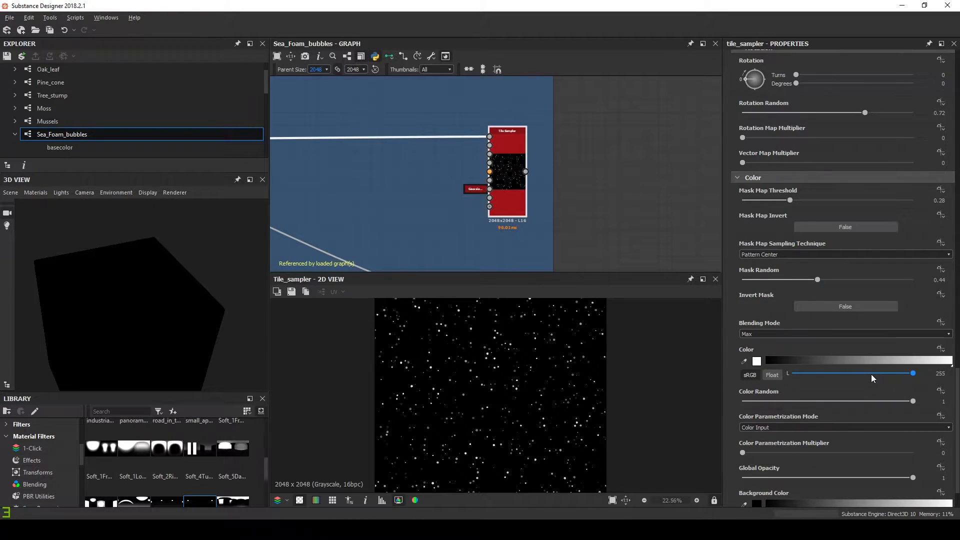
Step: Duplicate the upper Tile Sampler, place the copy above the original and disconnect the Gaussian Noise from its mask input
scroll(872, 374, "down", 2)
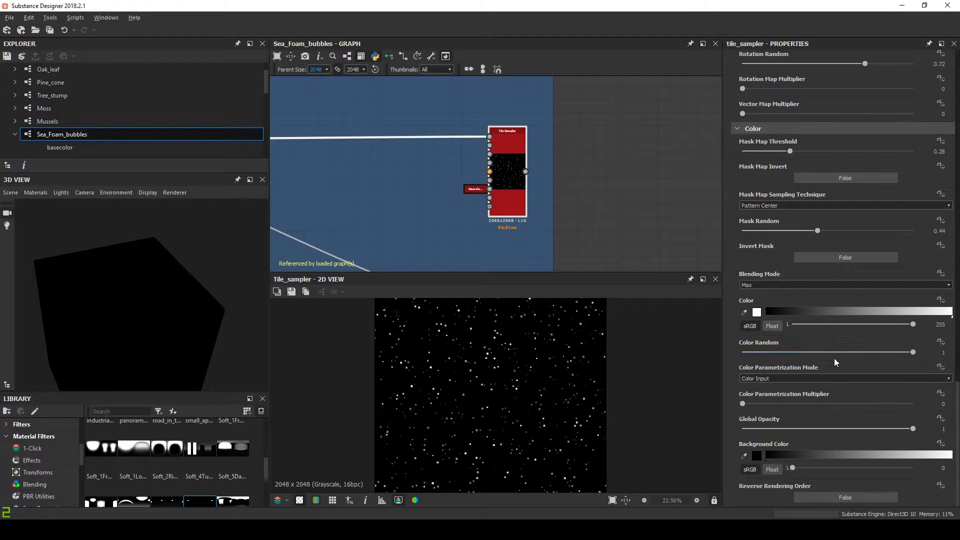
scroll(556, 394, "up", 3)
scroll(494, 380, "down", 2)
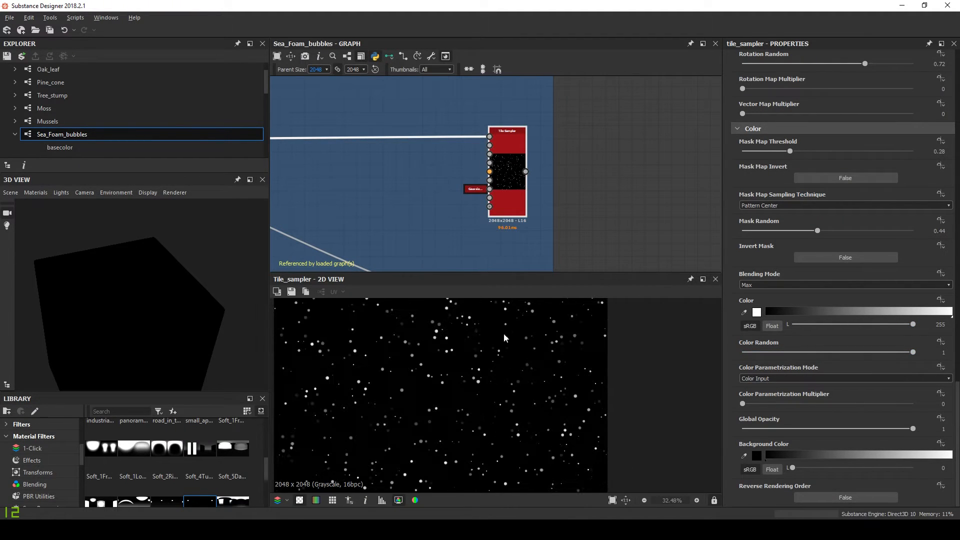
scroll(487, 205, "down", 3)
middle_click_drag(488, 210, 536, 207)
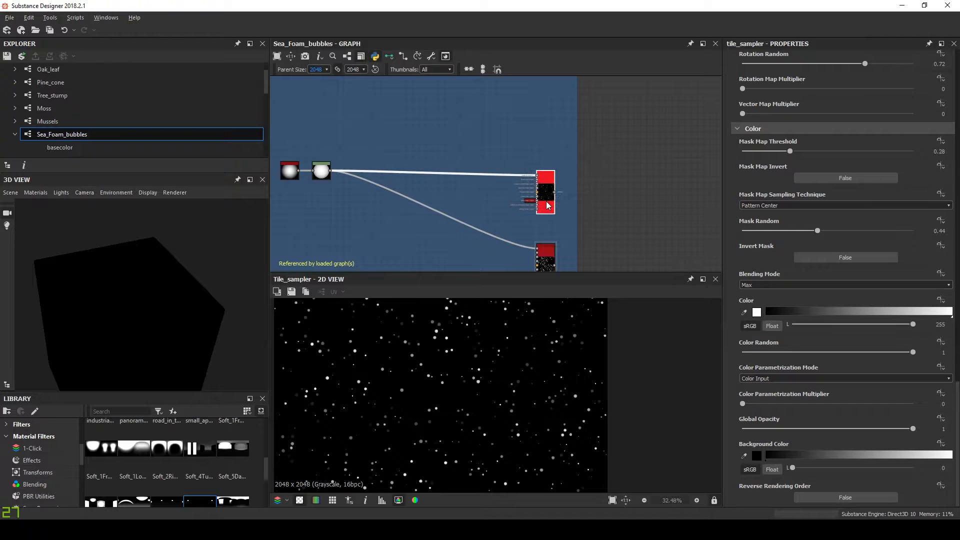
key("ctrl+c")
key("ctrl+v")
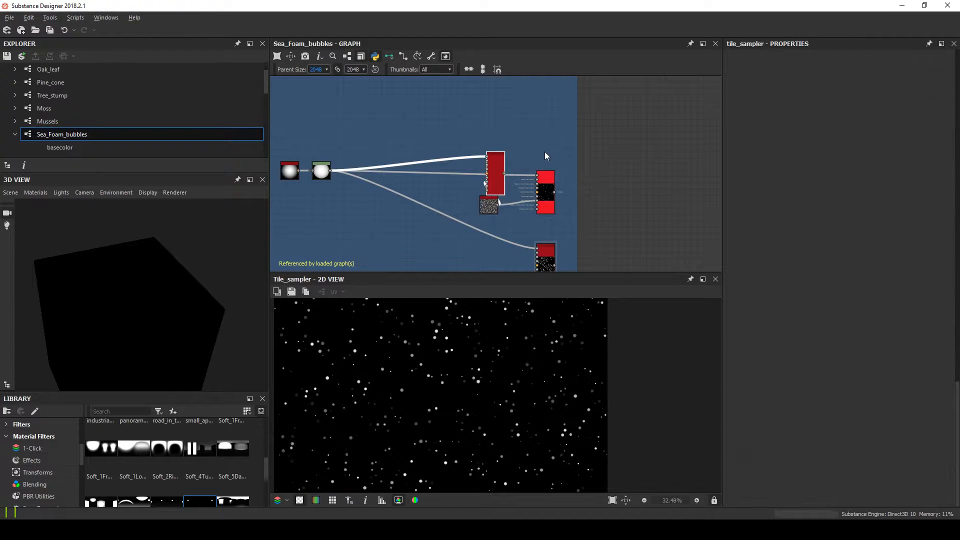
left_click_drag(496, 178, 546, 110)
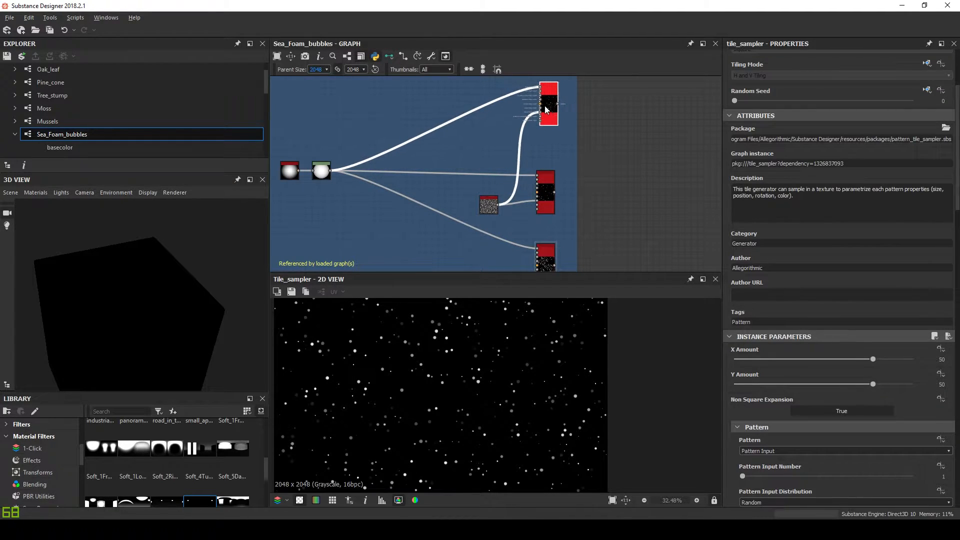
left_click(513, 131)
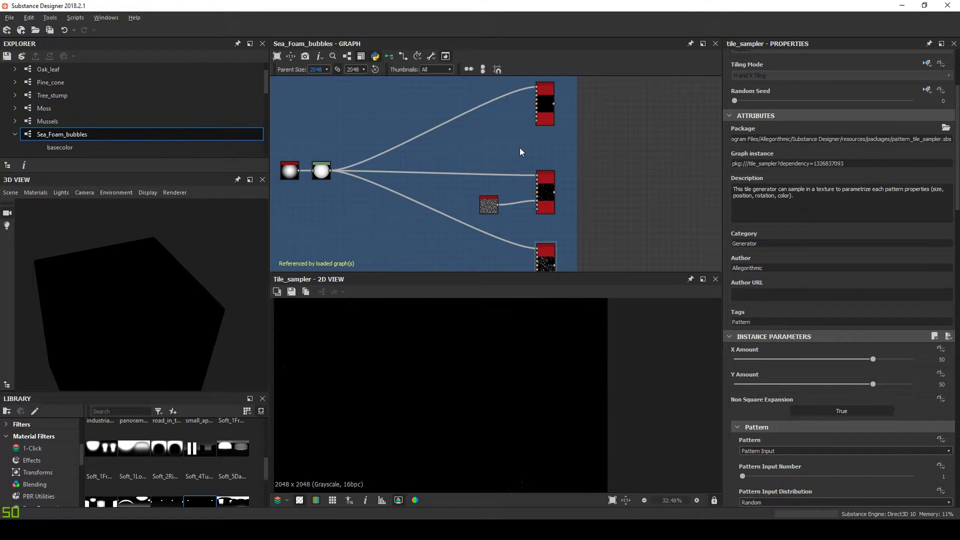
Step: Set the new top Tile Sampler's X Amount and Y Amount to 300
scroll(521, 206, "up", 4)
left_click(561, 173)
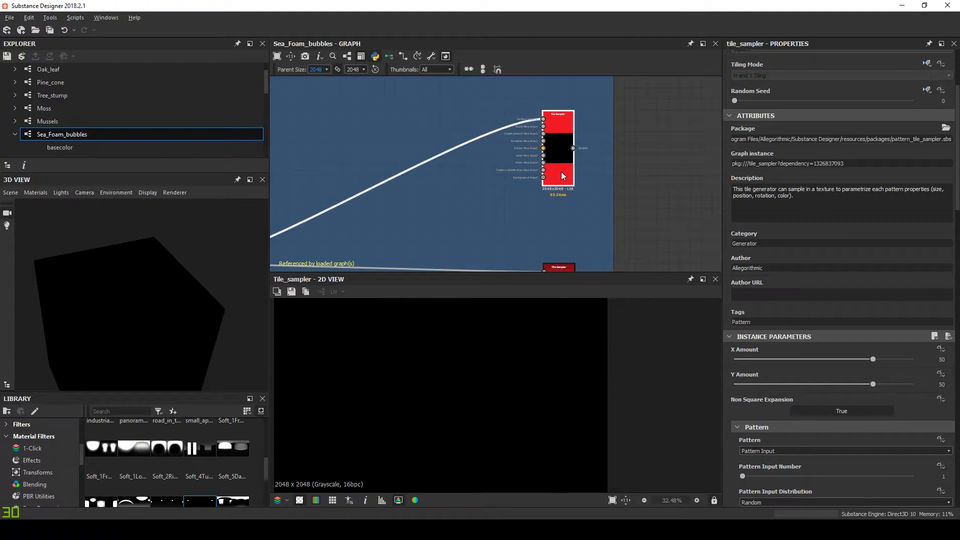
scroll(850, 300, "down", 3)
left_click(947, 209)
type("300")
key("Tab")
type("300")
key("Return")
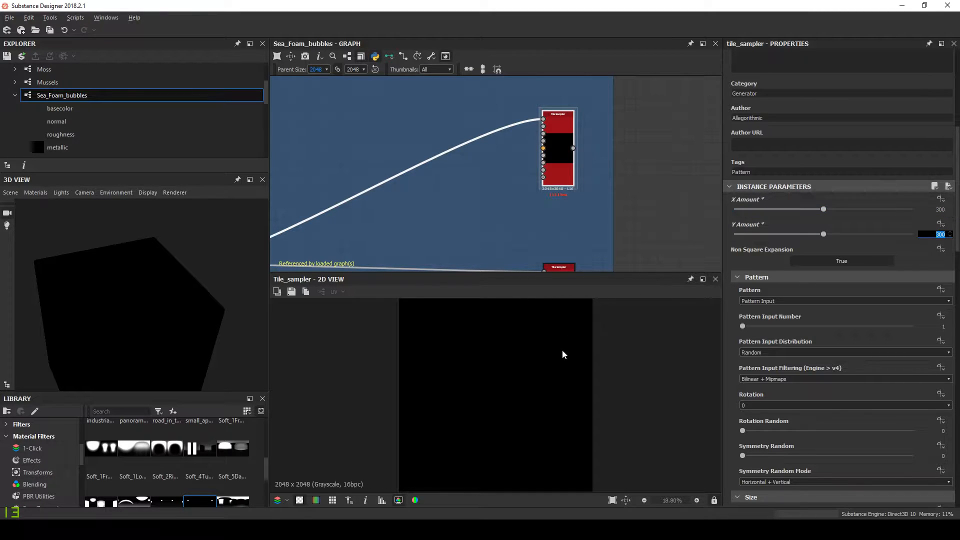
Step: Set the top Tile Sampler's Scale to 1.93
scroll(872, 342, "down", 2)
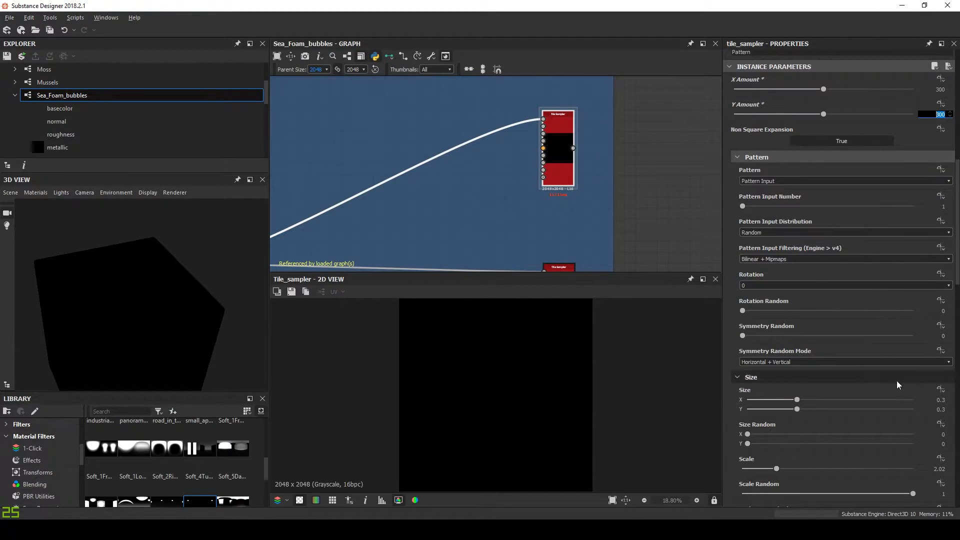
scroll(894, 357, "down", 3)
double_click(937, 319)
type("1.9")
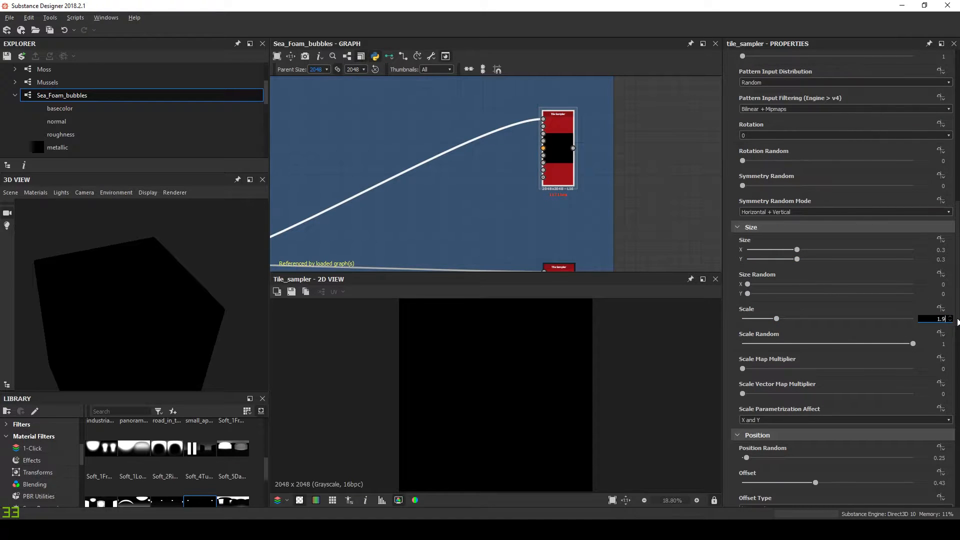
type("3")
key("Return")
scroll(515, 407, "up", 3)
scroll(883, 355, "down", 1)
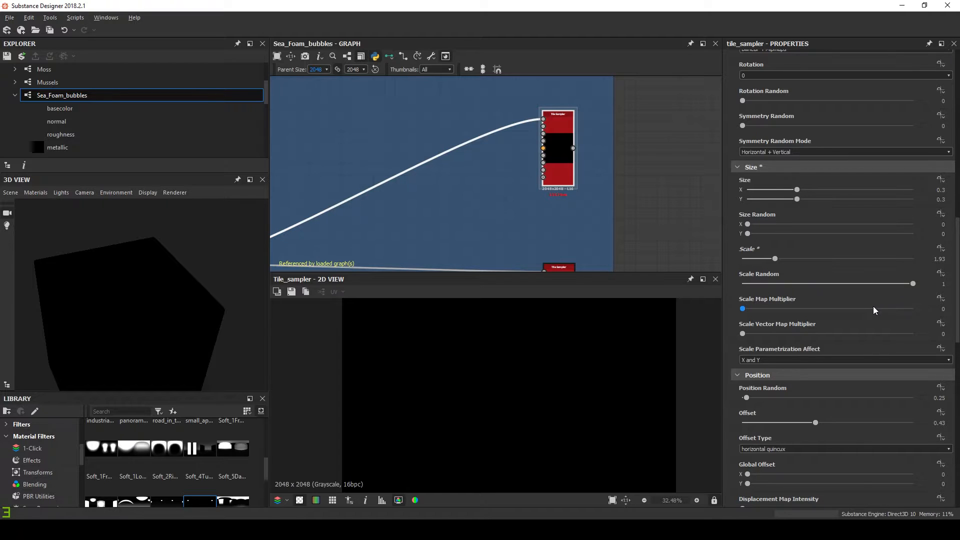
Step: Set the top Tile Sampler's Position Random to 3.5
scroll(885, 325, "down", 2)
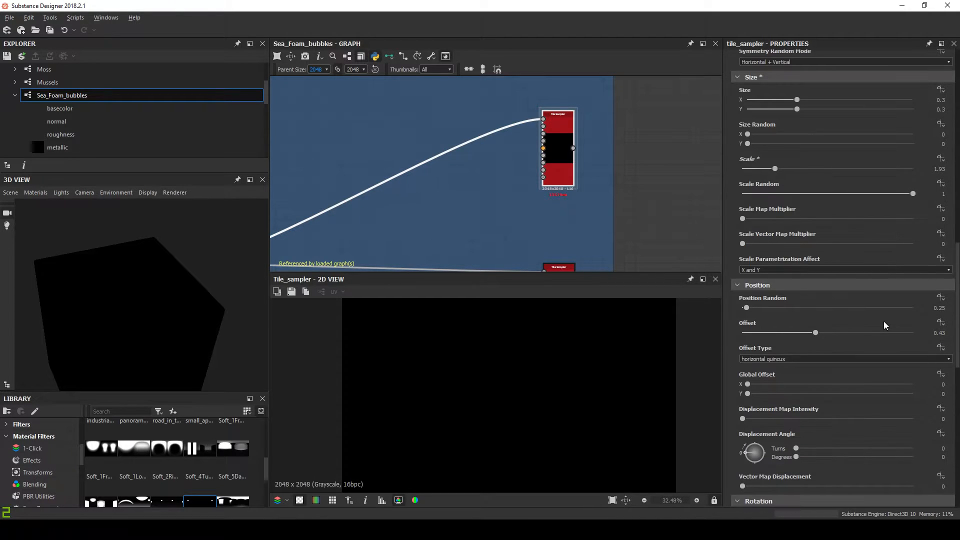
double_click(938, 309)
type("3.")
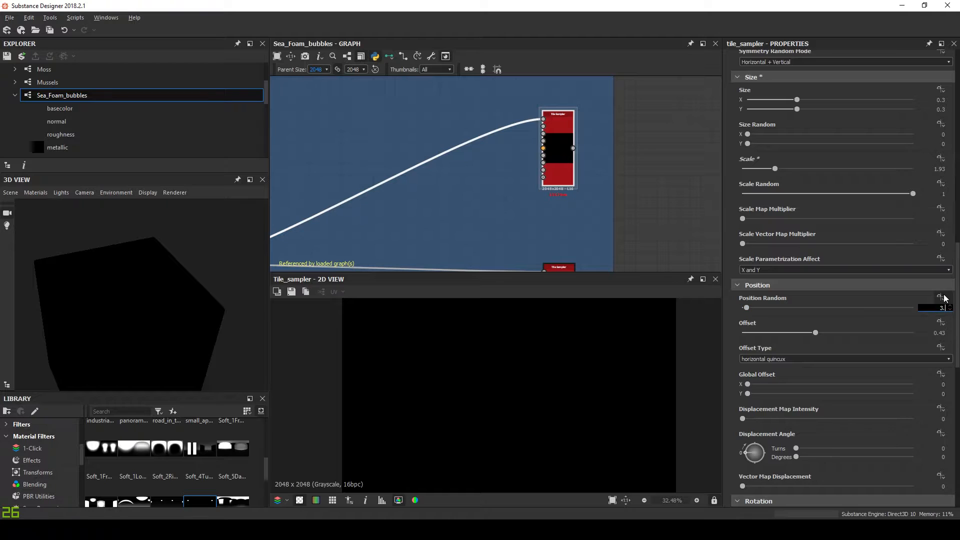
key("Tab")
scroll(885, 332, "down", 2)
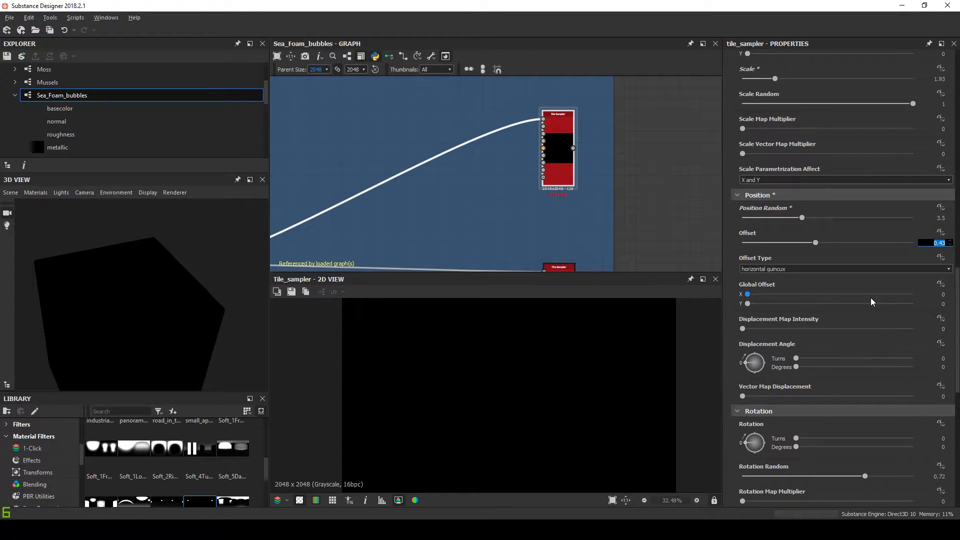
Step: Set the top Tile Sampler's Mask Map Threshold and Mask Random to 0 and its Color Random to 0.5
scroll(872, 302, "down", 5)
left_click_drag(790, 354, 743, 355)
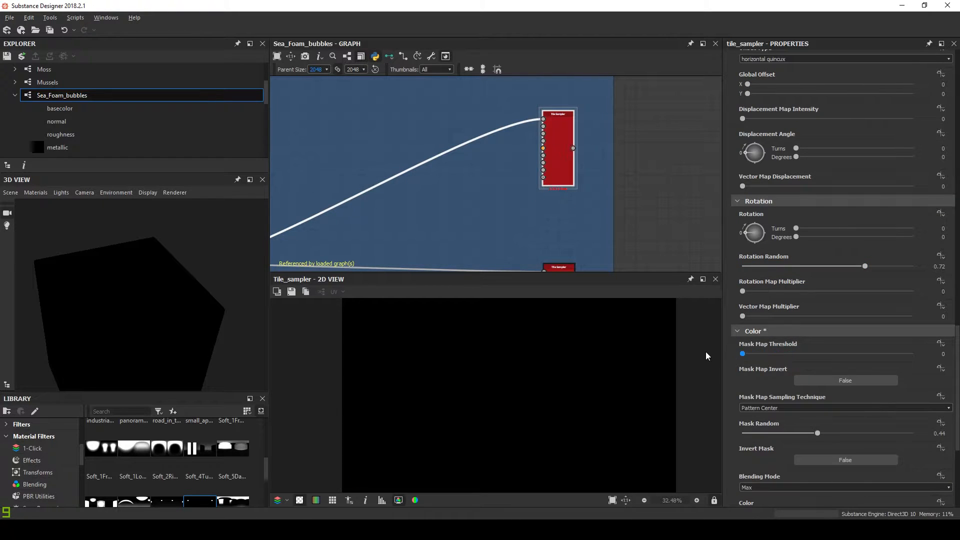
left_click_drag(817, 433, 721, 440)
scroll(750, 431, "down", 4)
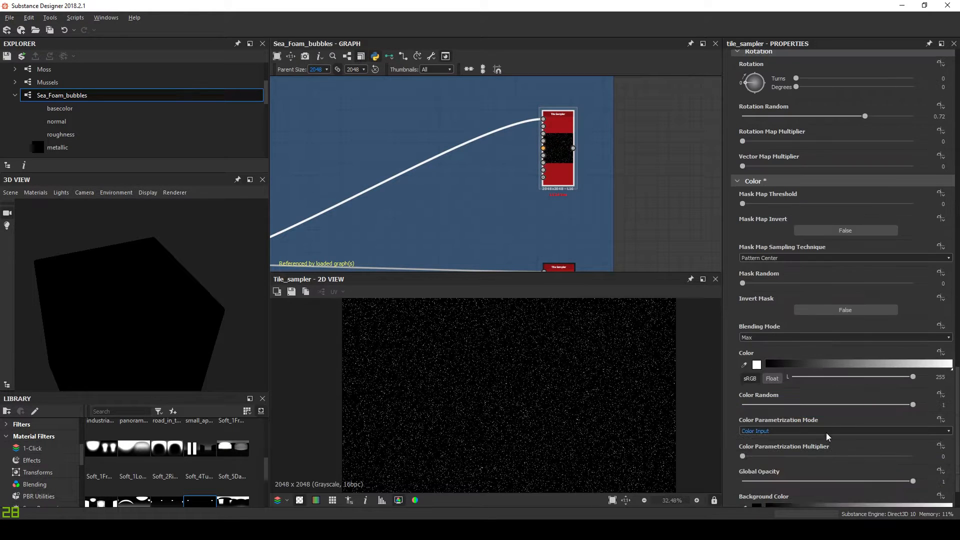
left_click(938, 405)
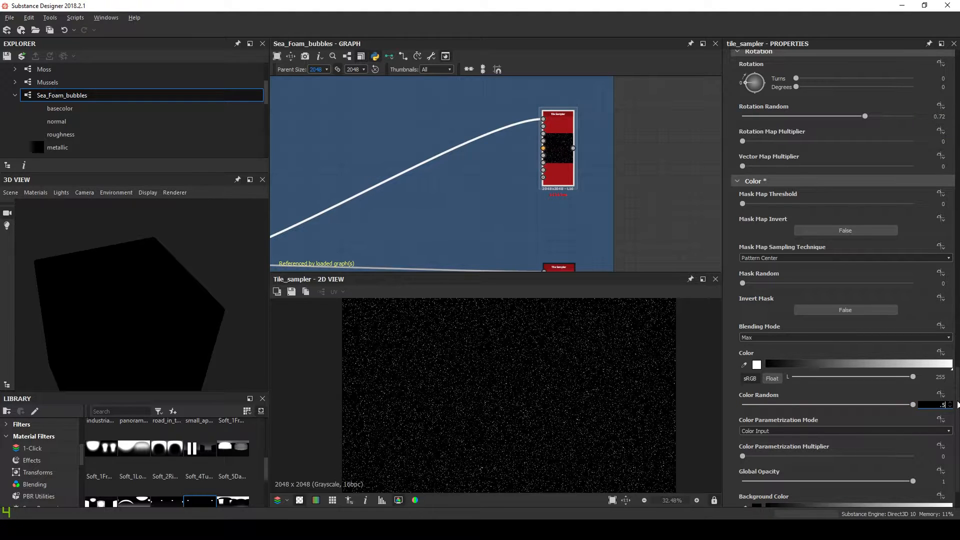
key("Return")
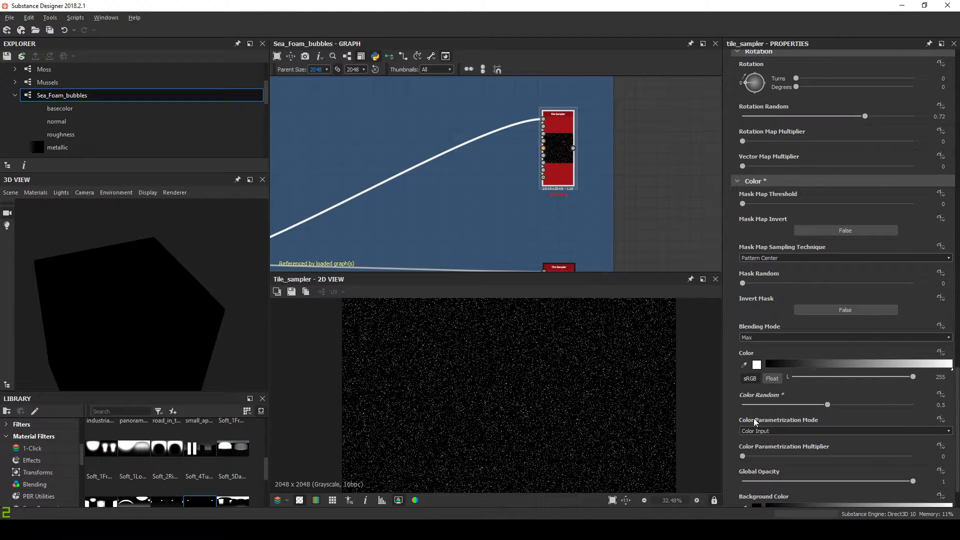
scroll(576, 392, "up", 5)
scroll(555, 391, "down", 5)
scroll(489, 421, "up", 5)
scroll(530, 186, "down", 4)
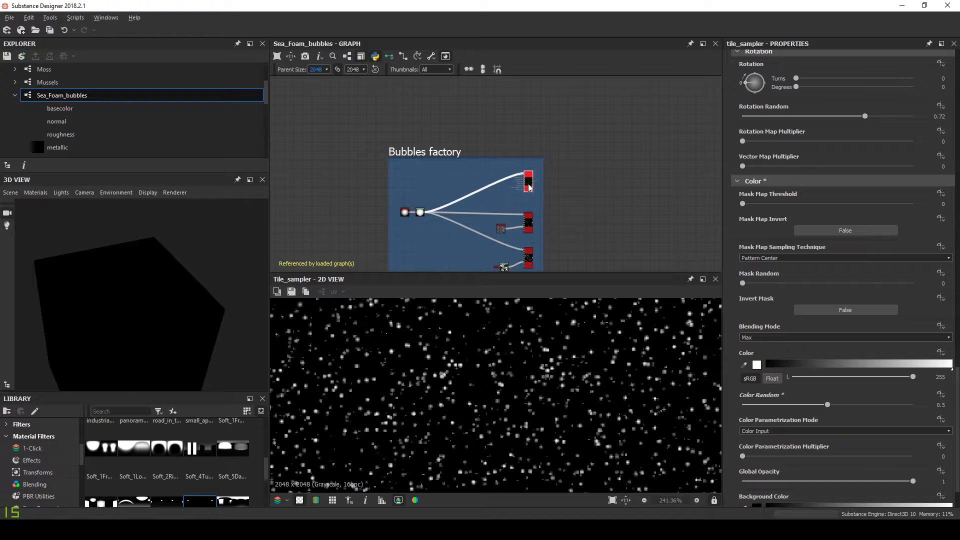
Step: Add a Blend node outside the Bubbles factory frame and set its Blending Mode to Max (Lighten)
middle_click_drag(529, 186, 516, 141)
scroll(490, 346, "down", 4)
middle_click_drag(545, 180, 444, 209)
left_click(442, 215)
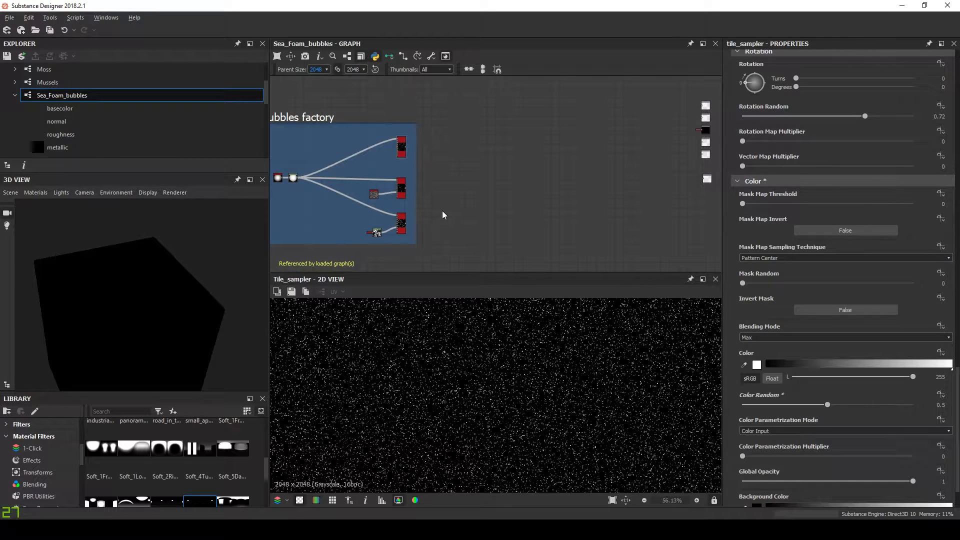
key("space")
type("blend")
key("Return")
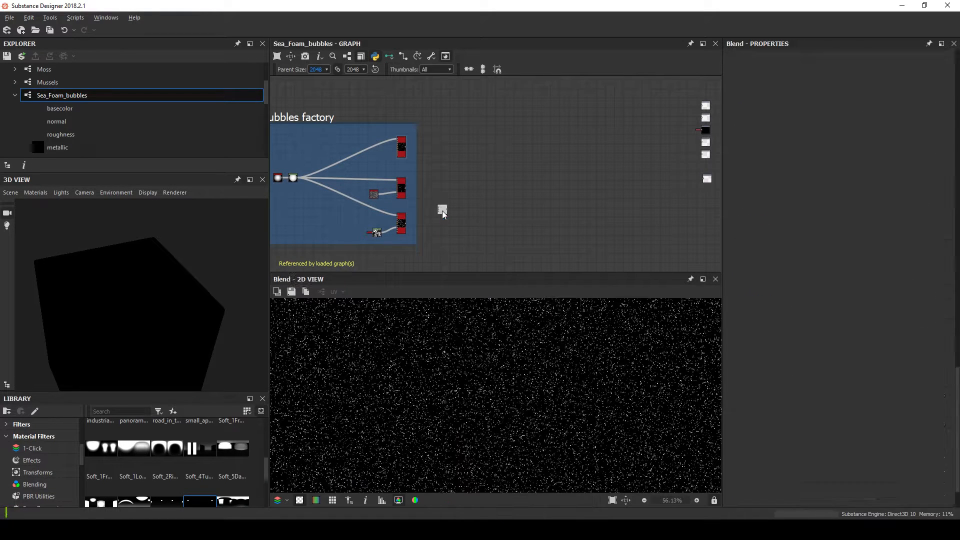
left_click_drag(443, 216, 467, 219)
left_click(784, 292)
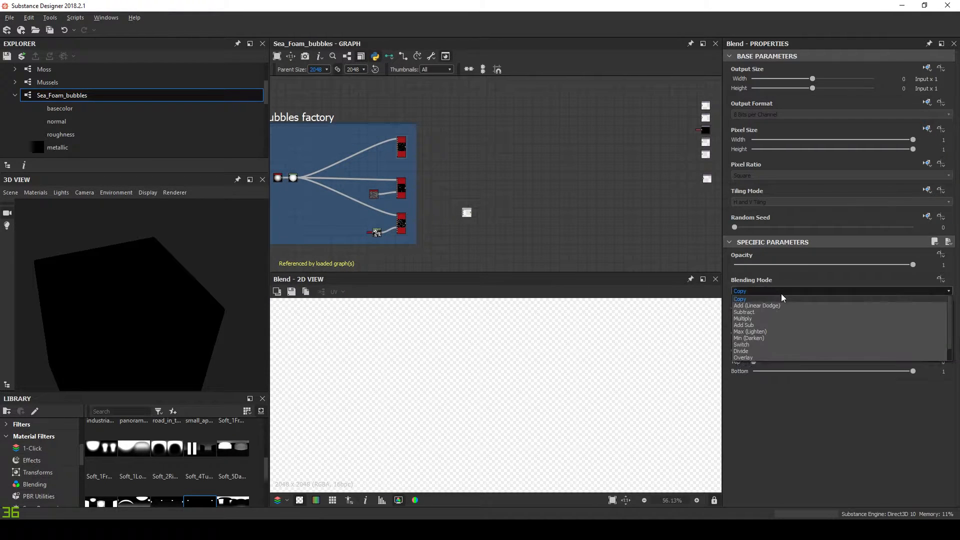
left_click(755, 332)
Step: Connect the lowest Tile Sampler to the Blend's Background through a Levels node, and dock the Levels to the Blend
scroll(425, 238, "up", 4)
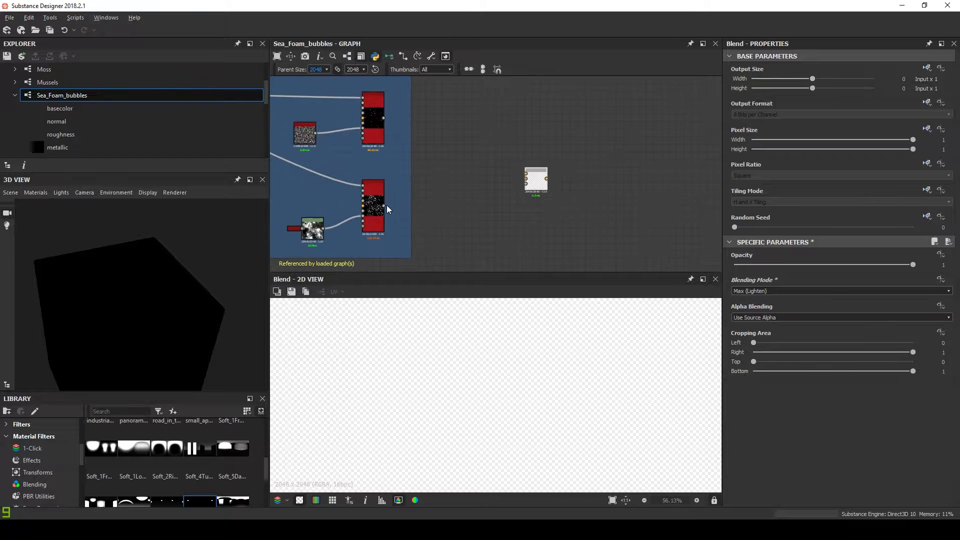
left_click_drag(384, 207, 549, 179)
key("space")
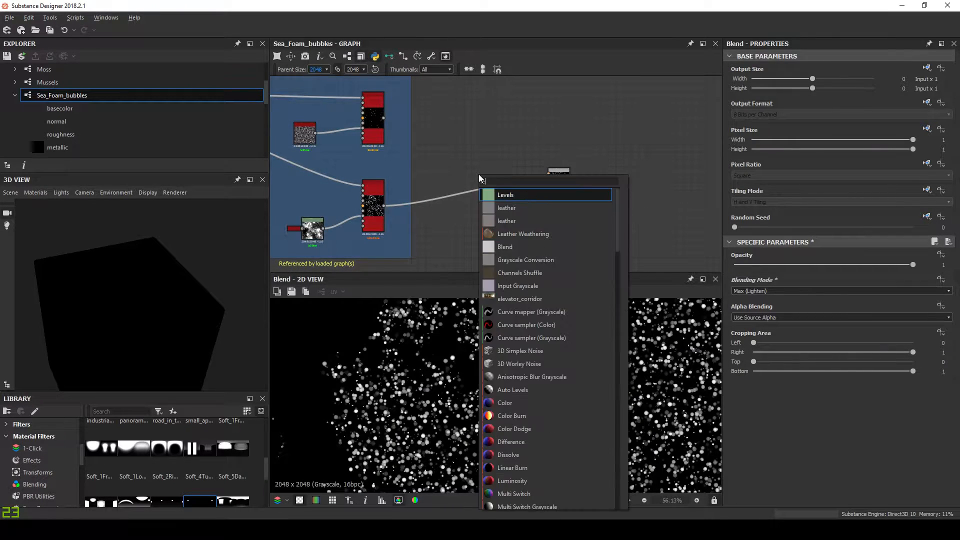
key("Return")
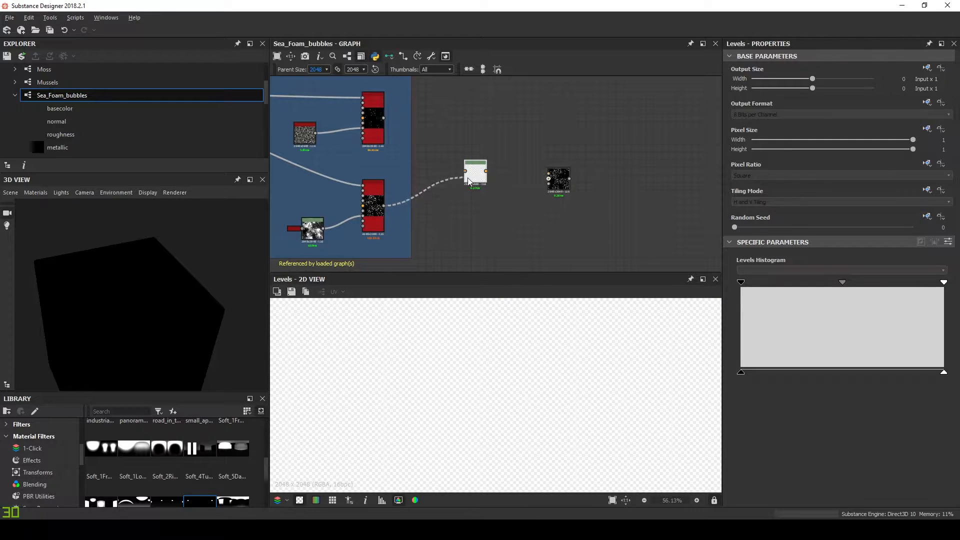
left_click_drag(486, 171, 549, 178)
left_click_drag(479, 177, 487, 193)
key("d")
Step: Switch the Levels node to its numeric parameters and set Level In Mid to 0.567
scroll(547, 185, "up", 4)
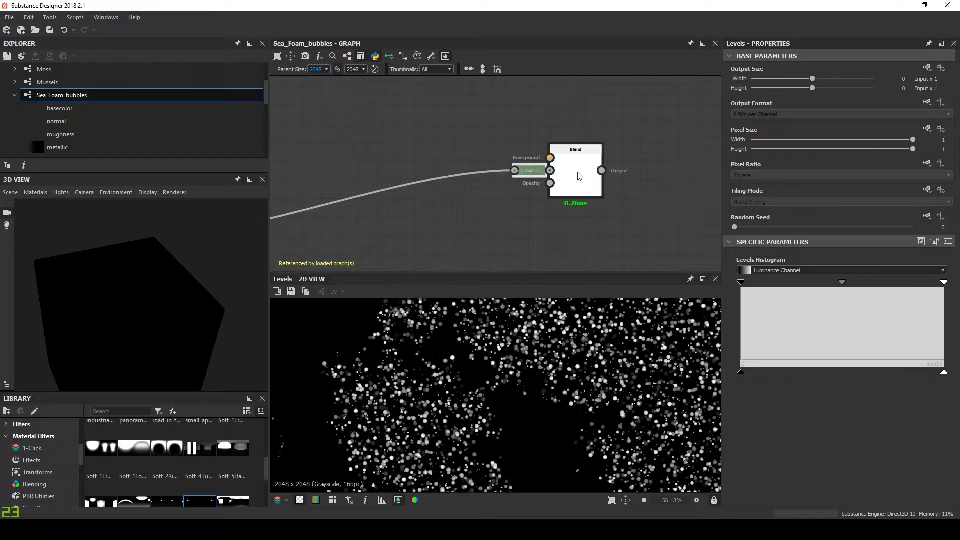
scroll(579, 176, "down", 2)
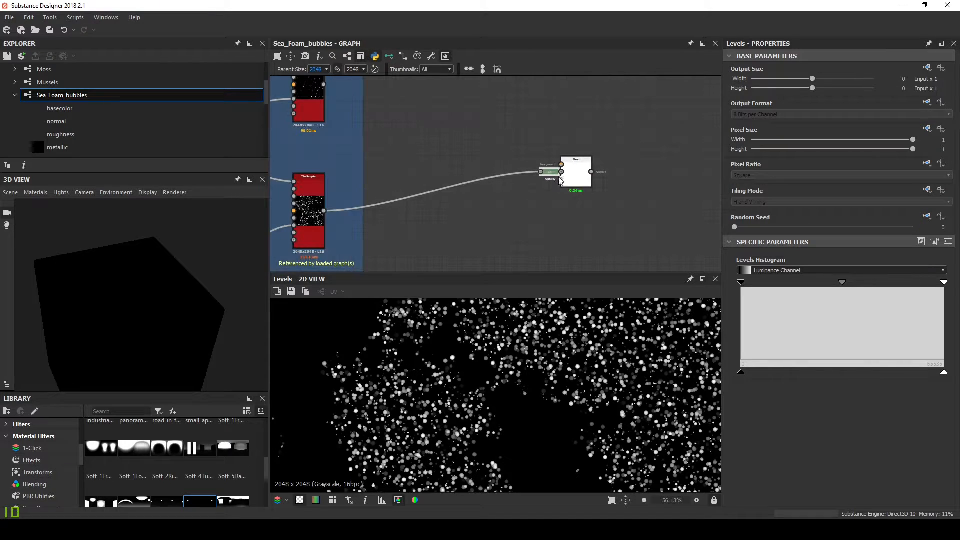
left_click(950, 243)
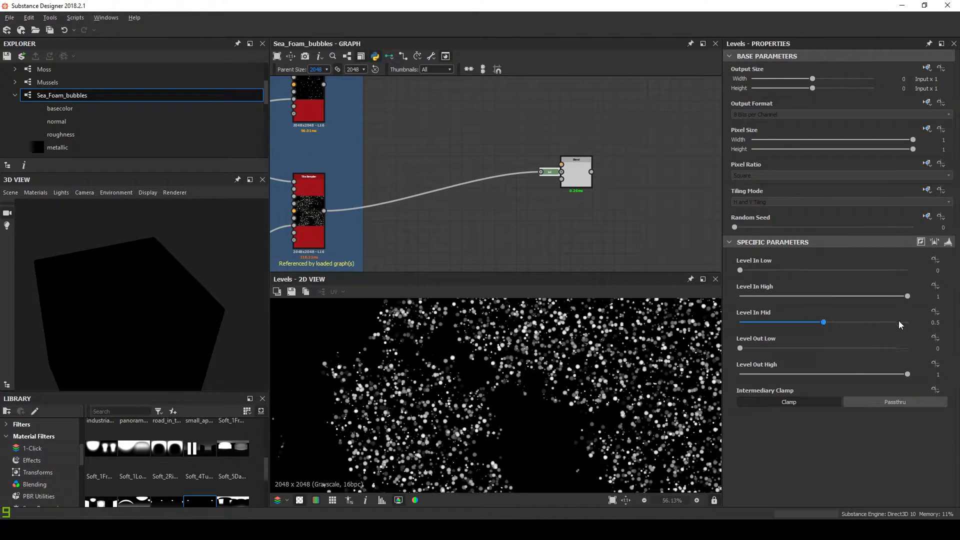
double_click(927, 321)
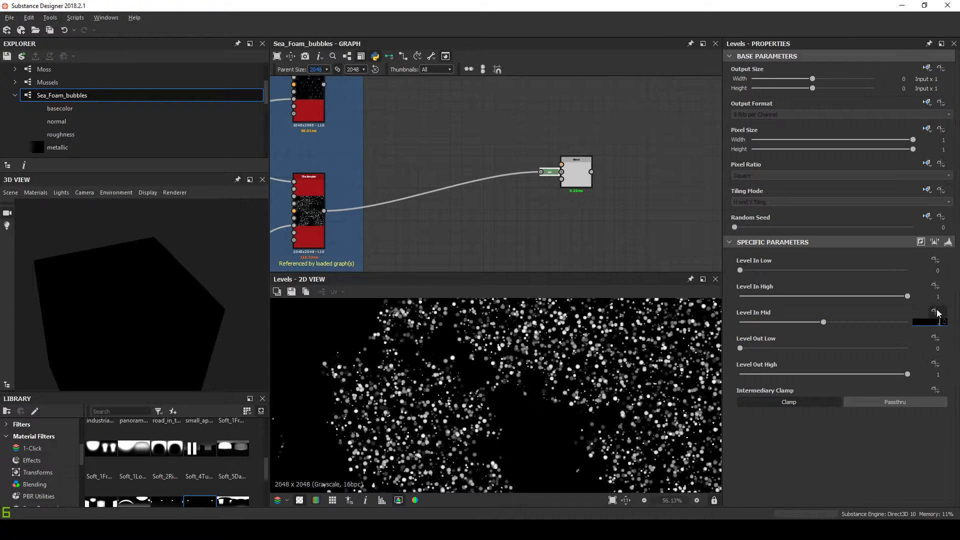
type(".567")
key("Return")
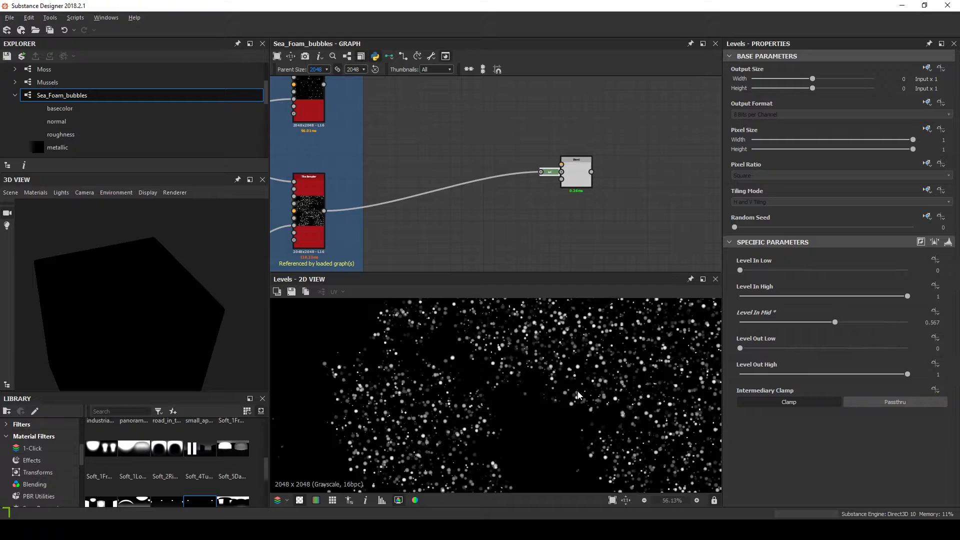
scroll(500, 375, "down", 3)
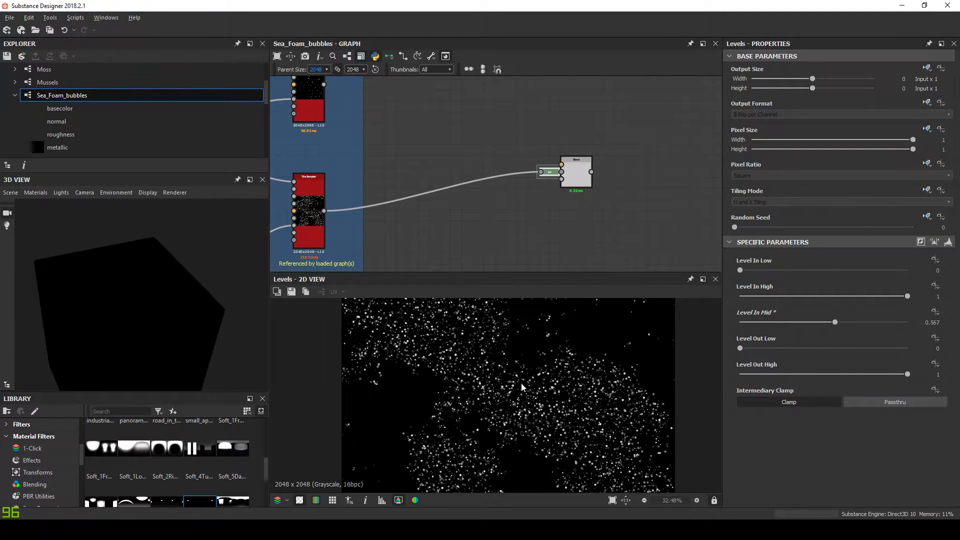
Step: Move the Blend down, connect the middle Tile Sampler to its Foreground and select the Blend
left_click_drag(575, 181, 575, 208)
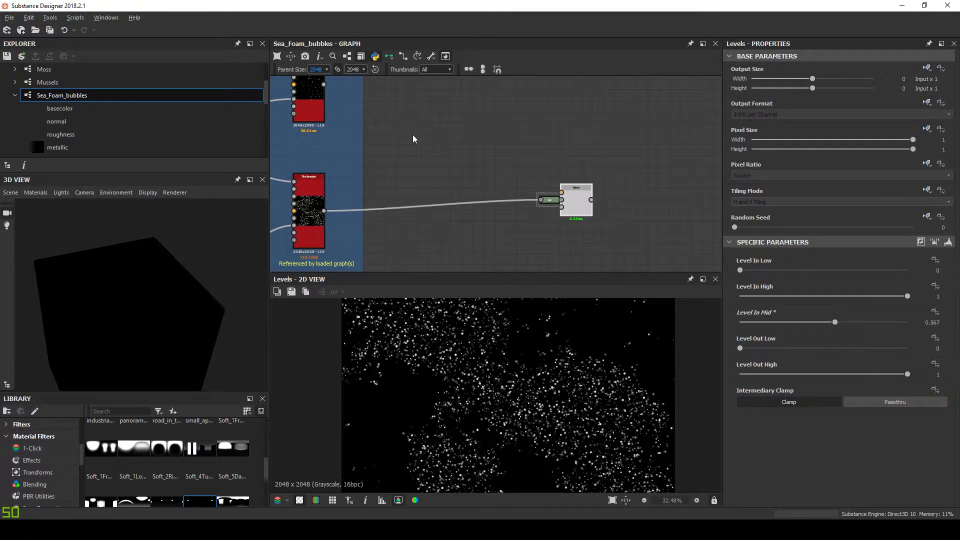
middle_click_drag(312, 103, 440, 162)
scroll(374, 161, "down", 2)
left_click_drag(419, 148, 583, 223)
left_click(596, 233)
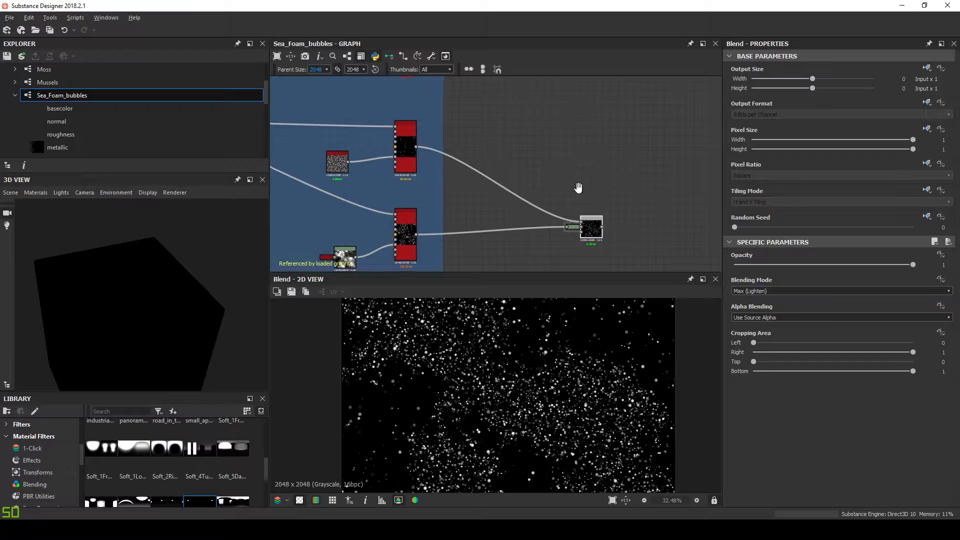
Step: Add a second Blend node fed by the first one and set its Blending Mode to Max (Lighten)
middle_click_drag(596, 236, 484, 215)
key("space")
left_click(520, 238)
left_click_drag(514, 206, 550, 188)
left_click(759, 295)
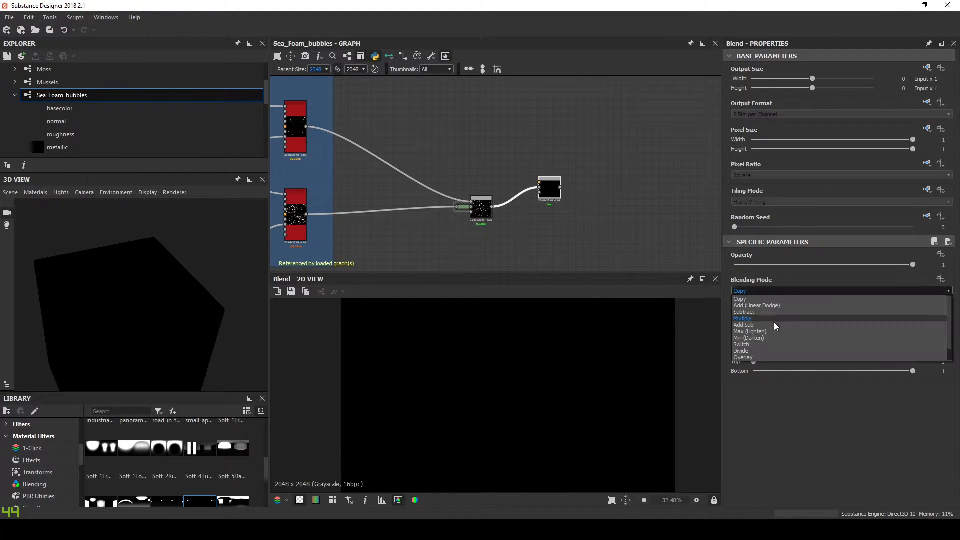
left_click(763, 327)
Step: Connect the top Tile Sampler's output to the second Blend's Foreground input
scroll(547, 383, "up", 4)
middle_click_drag(465, 180, 575, 221)
scroll(518, 182, "down", 2)
scroll(503, 172, "up", 4)
middle_click_drag(502, 110, 485, 198)
left_click(468, 178)
scroll(566, 215, "down", 3)
middle_click_drag(595, 225, 417, 132)
left_click(530, 235)
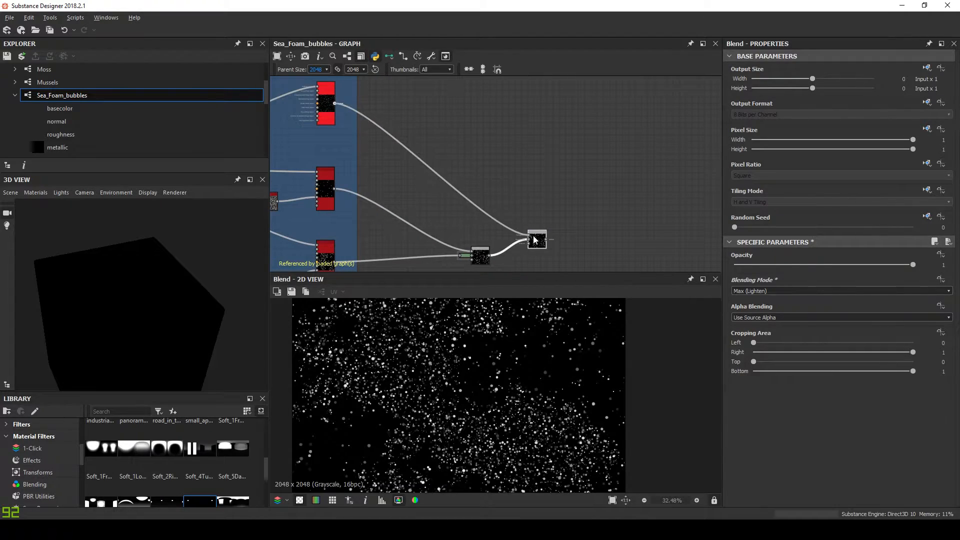
Step: Examine the combined bubble scatter of the final Max (Lighten) Blend up close and as a whole in the 2D view
scroll(545, 330, "up", 5)
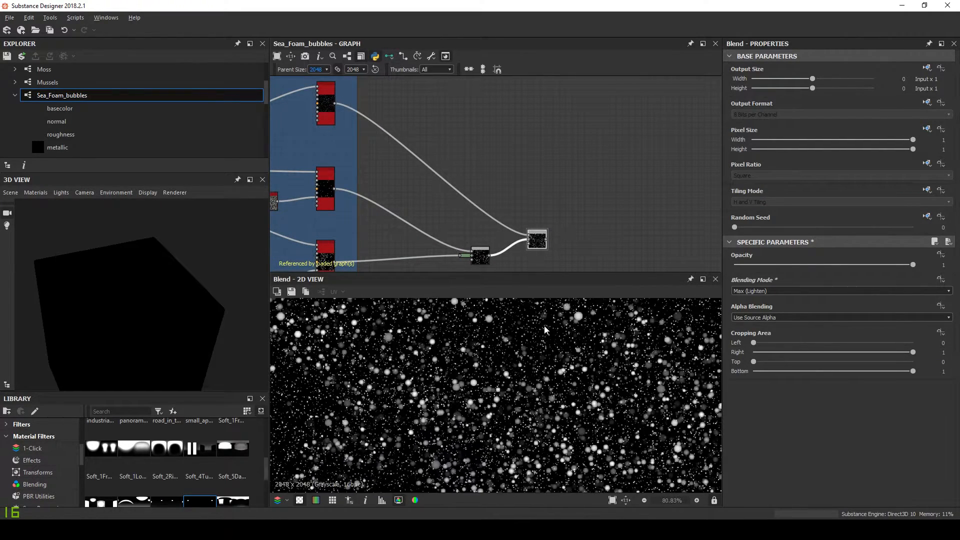
scroll(477, 395, "up", 3)
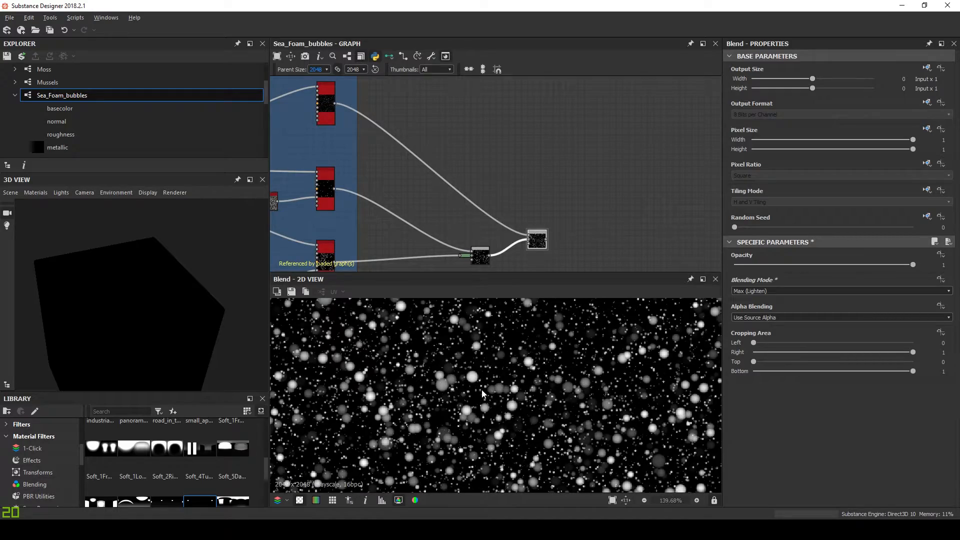
scroll(485, 391, "down", 6)
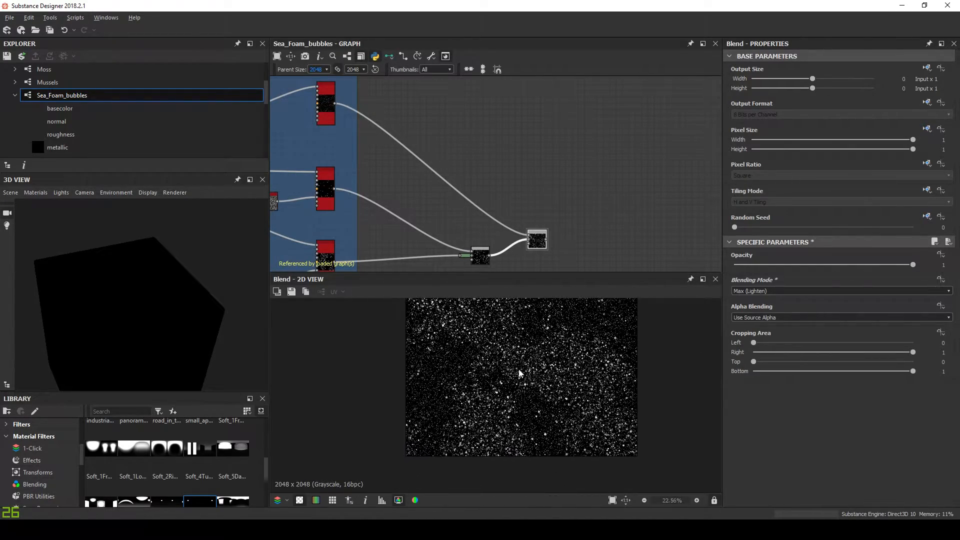
scroll(520, 375, "up", 3)
scroll(540, 374, "down", 3)
scroll(490, 369, "up", 4)
scroll(560, 210, "down", 4)
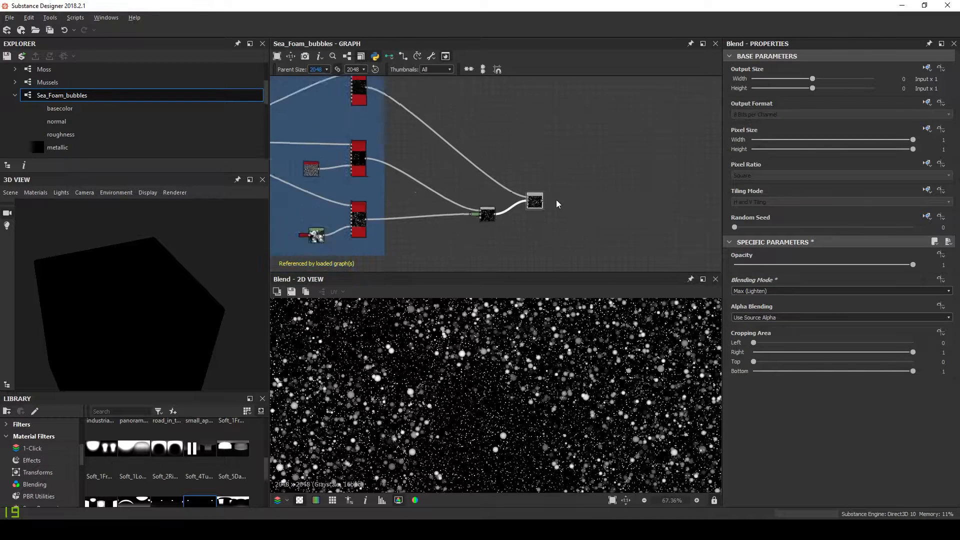
Step: Enclose the two Blend nodes in a frame titled "Bubbles blending" and color the frame green
scroll(496, 215, "up", 2)
left_click_drag(526, 144, 614, 205)
left_click_drag(543, 113, 612, 216)
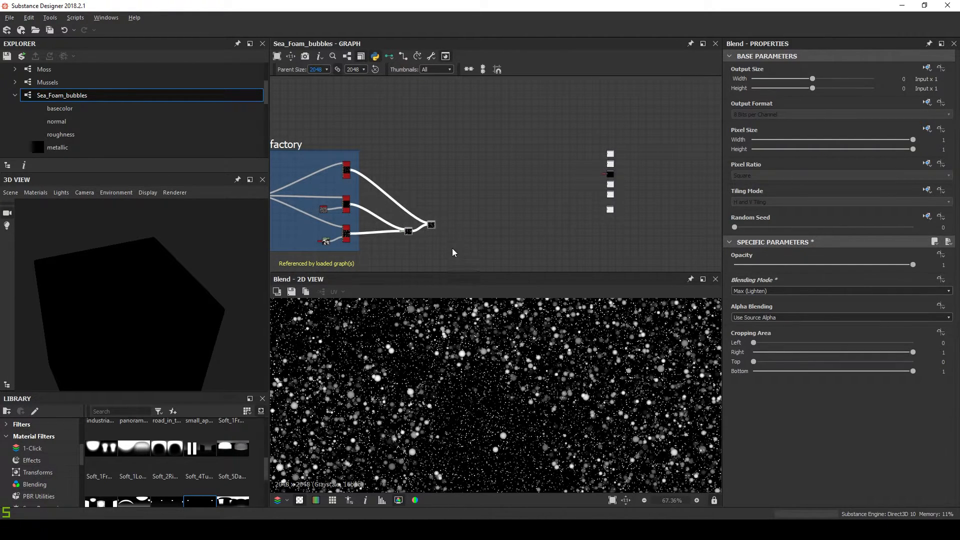
scroll(426, 225, "up", 3)
right_click(424, 214)
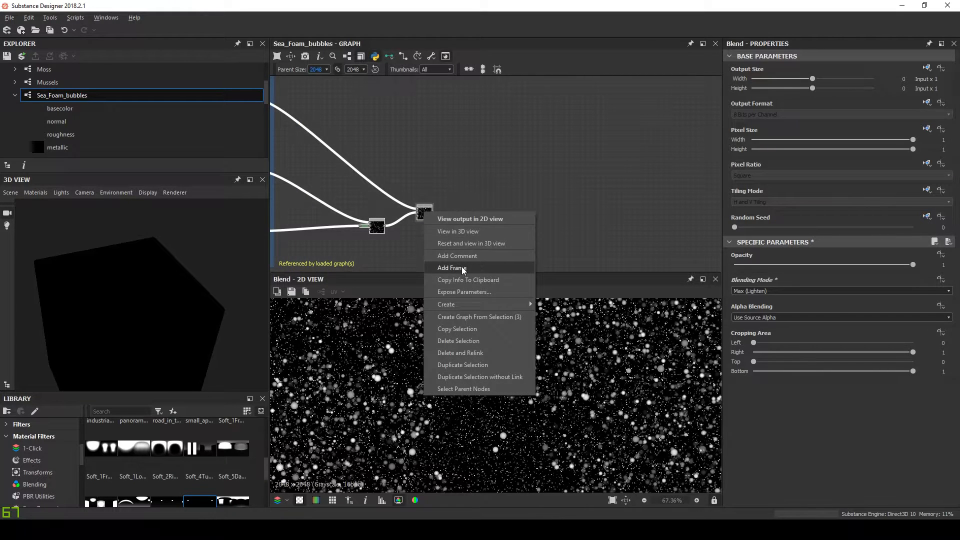
left_click(452, 254)
double_click(774, 104)
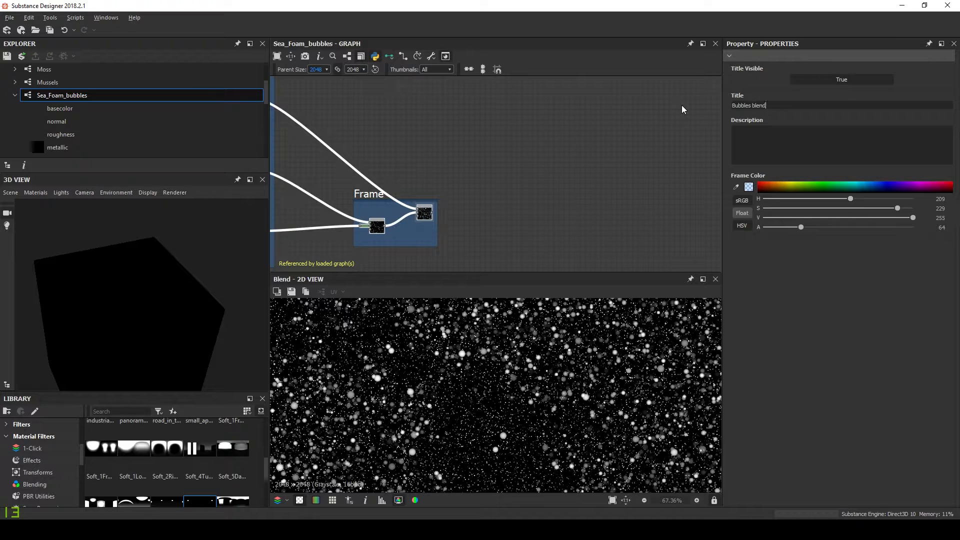
key("Return")
left_click(835, 183)
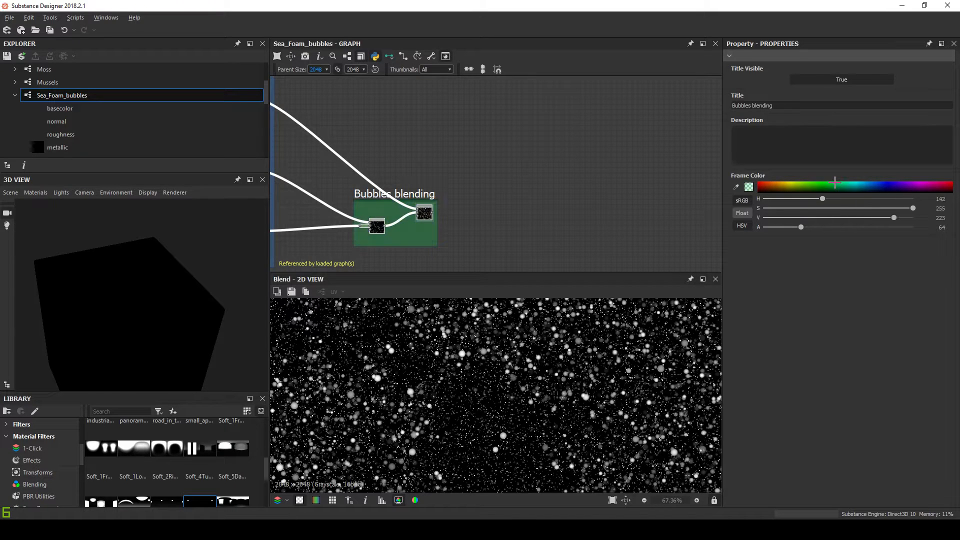
Step: Move the Bubbles blending frame up, add a new Blend node below it and set its Blending Mode to Subtract
scroll(506, 193, "down", 1)
middle_click_drag(506, 193, 571, 173)
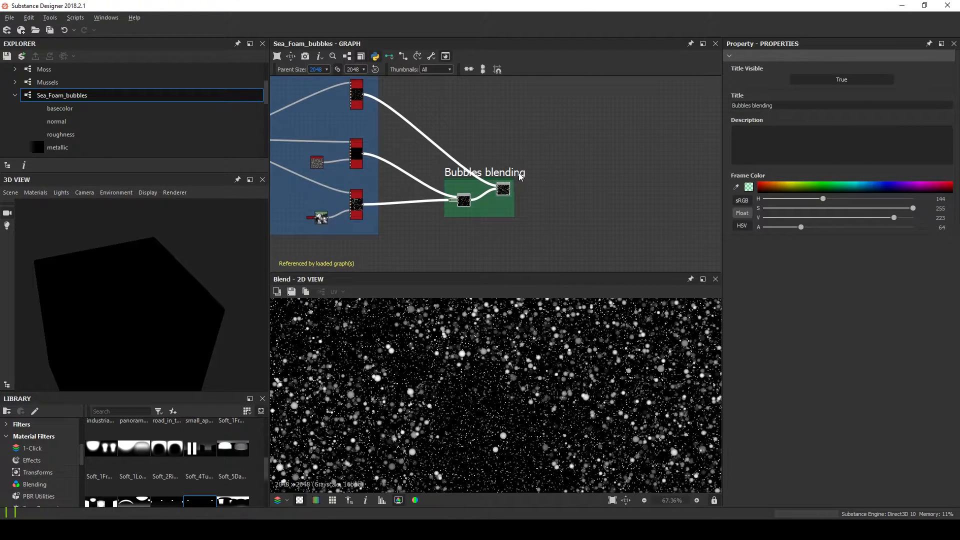
middle_click_drag(511, 167, 409, 155)
left_click_drag(408, 156, 404, 112)
right_click(446, 207)
left_click(466, 221)
left_click_drag(445, 204, 503, 239)
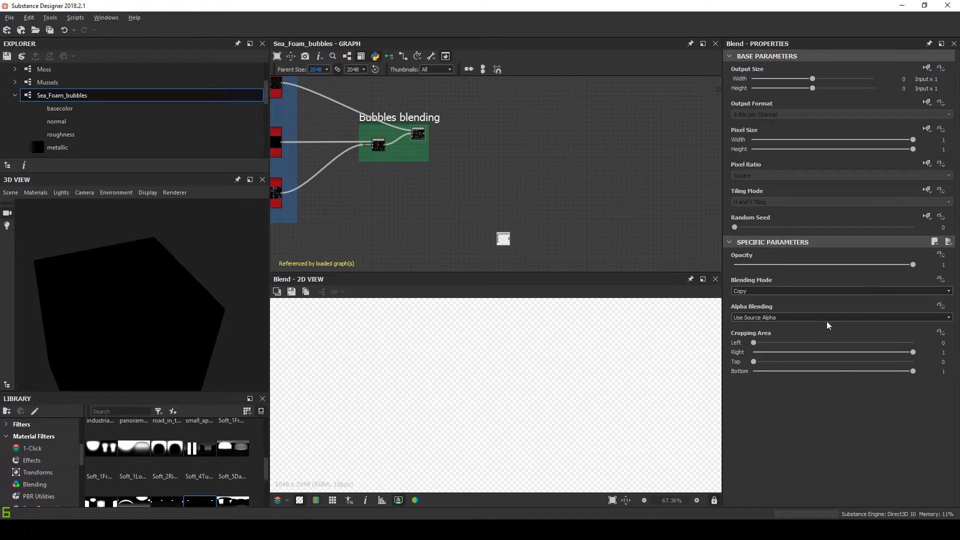
left_click(816, 293)
left_click(780, 310)
Step: Add a Liquid noise node beside the Subtract Blend and connect it to the Blend's Background input
scroll(462, 240, "up", 3)
key("space")
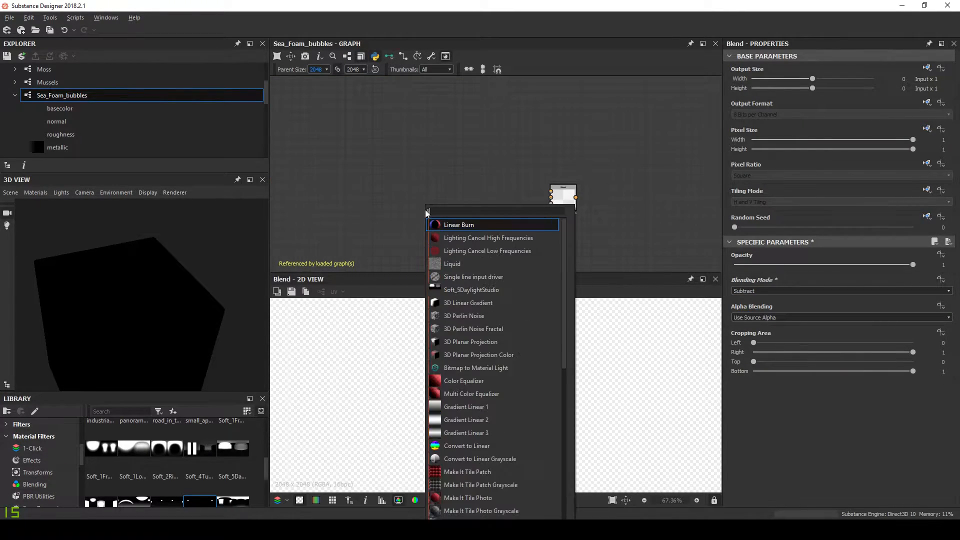
type("liquid")
key("Return")
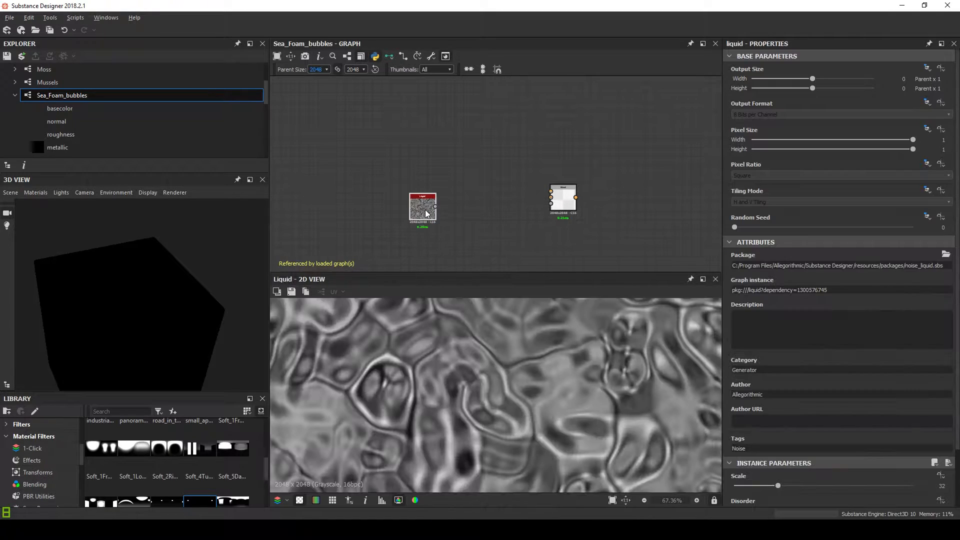
left_click_drag(454, 211, 551, 197)
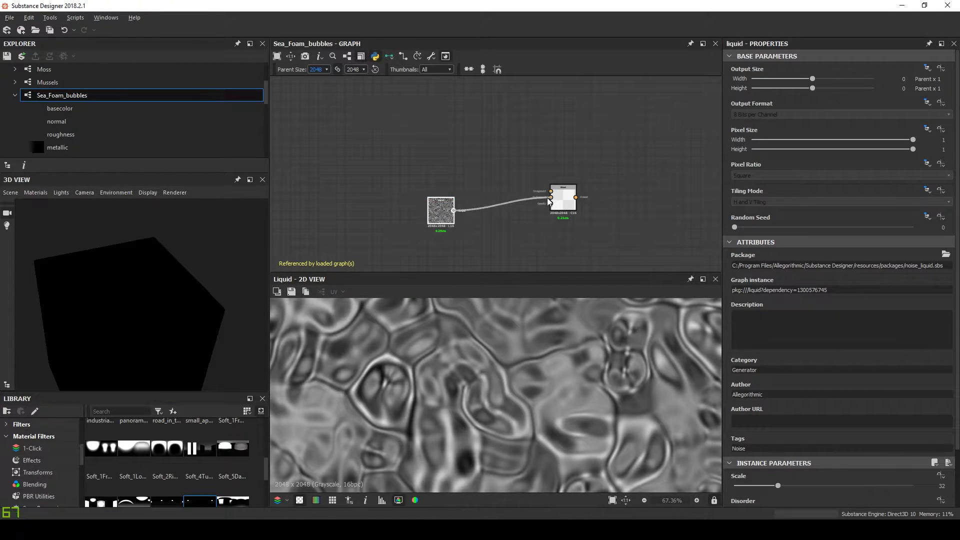
left_click_drag(438, 222, 428, 216)
Step: Set the Liquid noise's Scale to 128, Disorder to 1 and Warp Intensity to 1
scroll(491, 395, "down", 9)
scroll(490, 395, "up", 2)
scroll(413, 223, "down", 3)
middle_click_drag(512, 205, 401, 209)
scroll(401, 214, "down", 3)
scroll(398, 197, "up", 2)
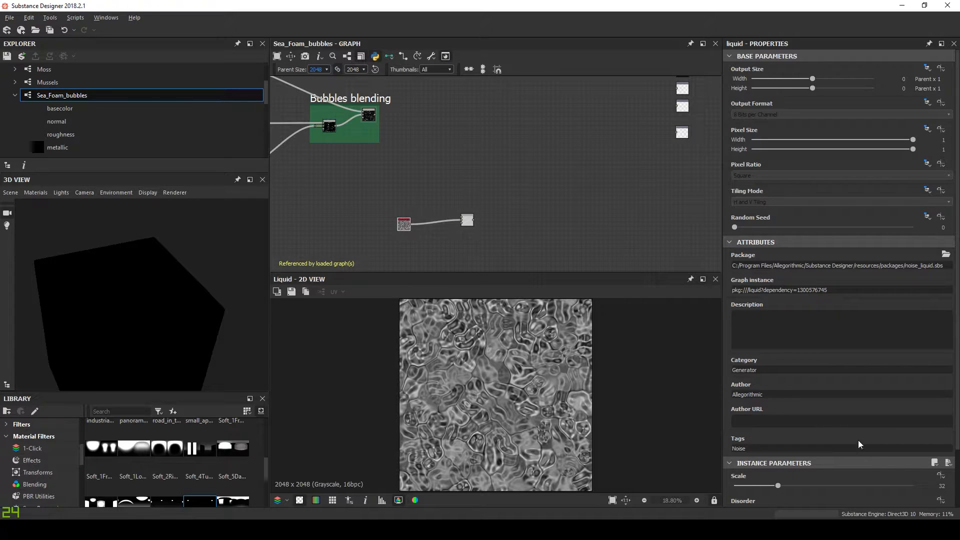
scroll(880, 442, "down", 2)
left_click(930, 420)
type("128")
key("Tab")
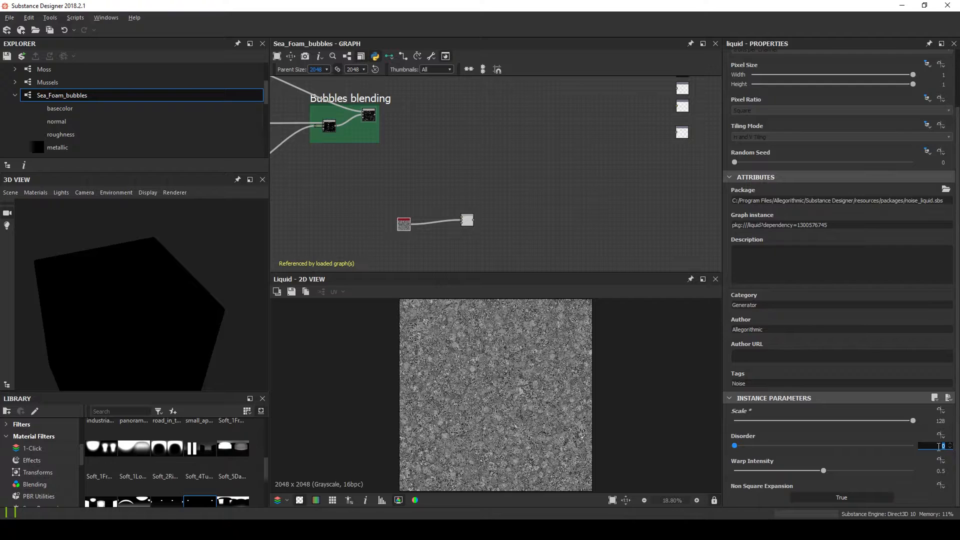
type("1")
key("Return")
key("Tab")
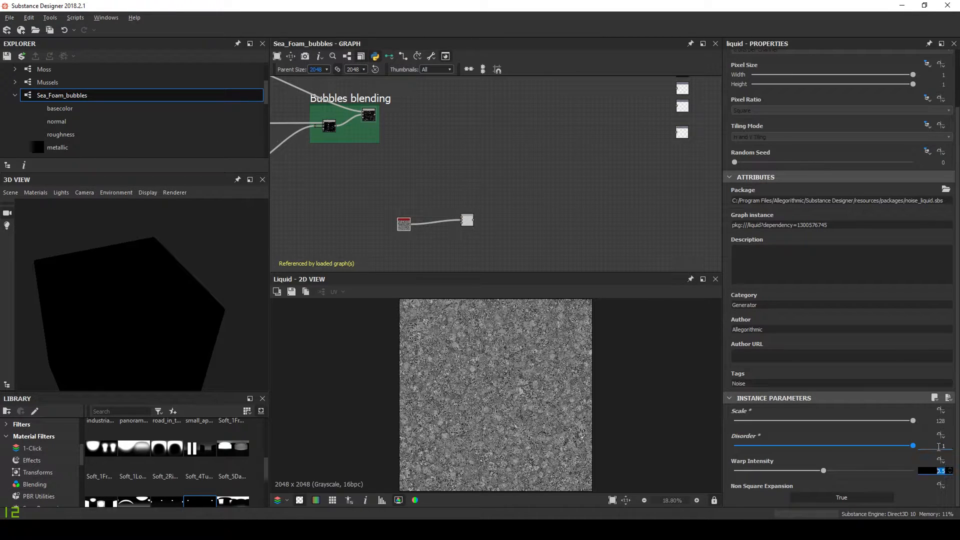
key("Return")
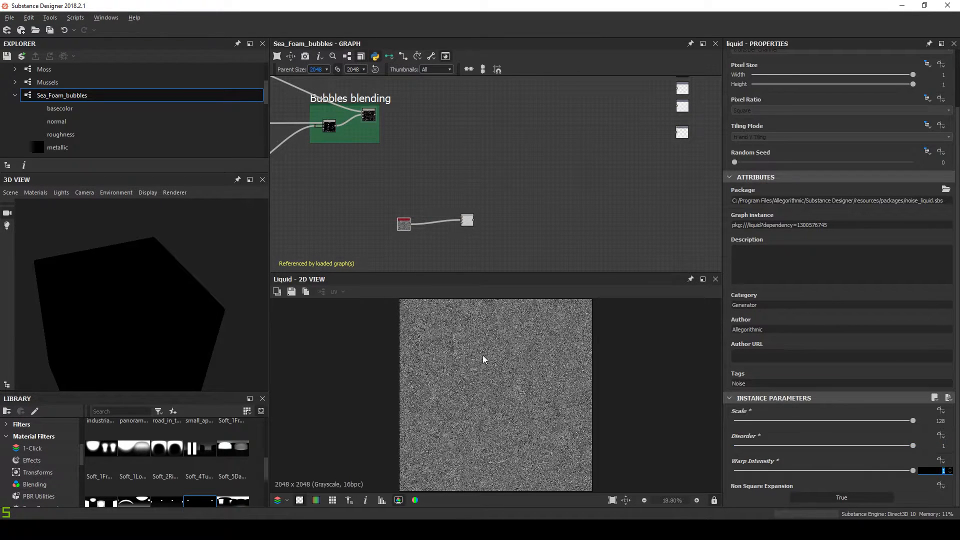
Step: Insert a Safe Transform Grayscale node between the Liquid noise and the Blend and set its Tile to 2
scroll(485, 358, "up", 5)
scroll(403, 220, "up", 5)
left_click_drag(408, 248, 380, 245)
key("space")
type("saf")
key("Down")
key("Return")
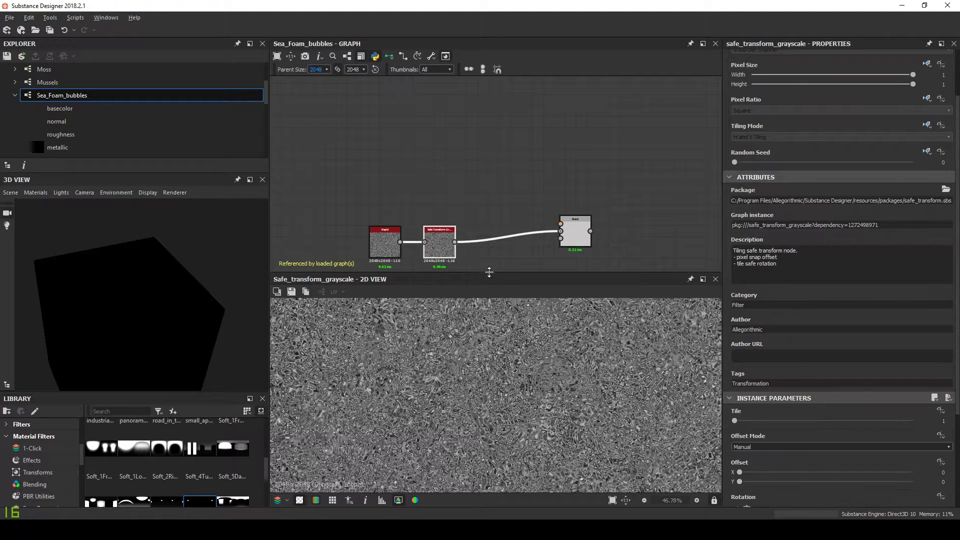
left_click(745, 422)
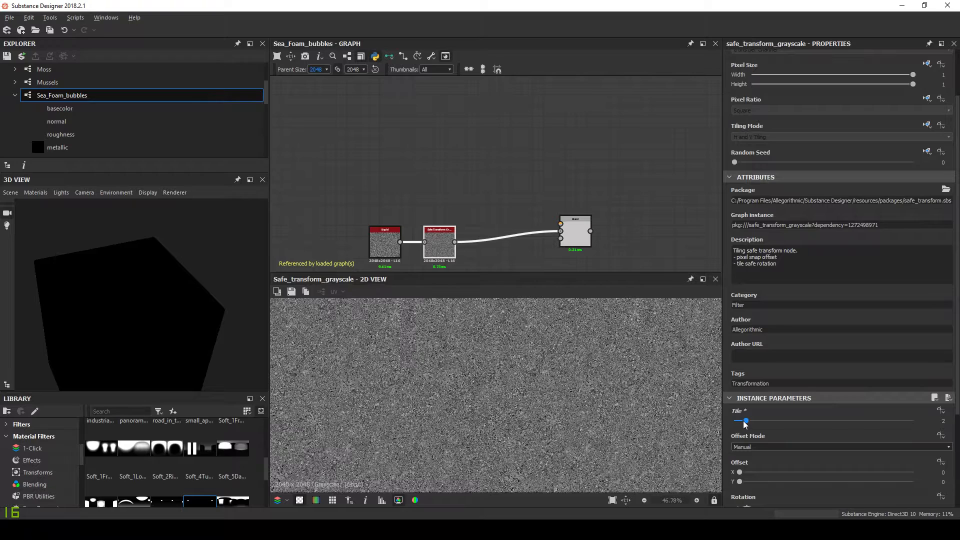
Step: Connect the last Blend in the Bubbles blending frame to the Subtract Blend's Foreground input
scroll(518, 218, "down", 4)
middle_click_drag(466, 171, 491, 229)
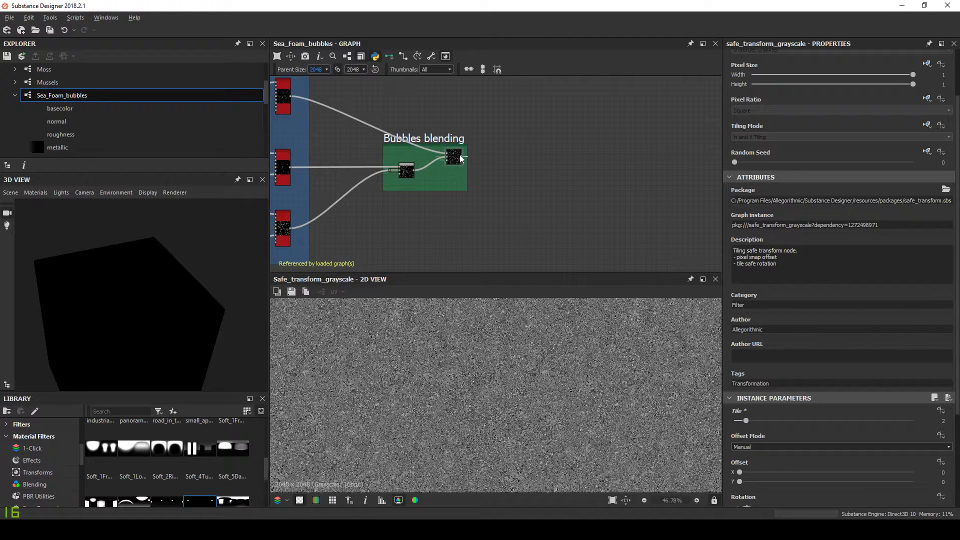
scroll(485, 113, "up", 5)
left_click_drag(523, 215, 557, 217)
Step: Dock the Safe Transform Grayscale and Liquid nodes to the Subtract Blend
middle_click_drag(330, 249, 408, 209)
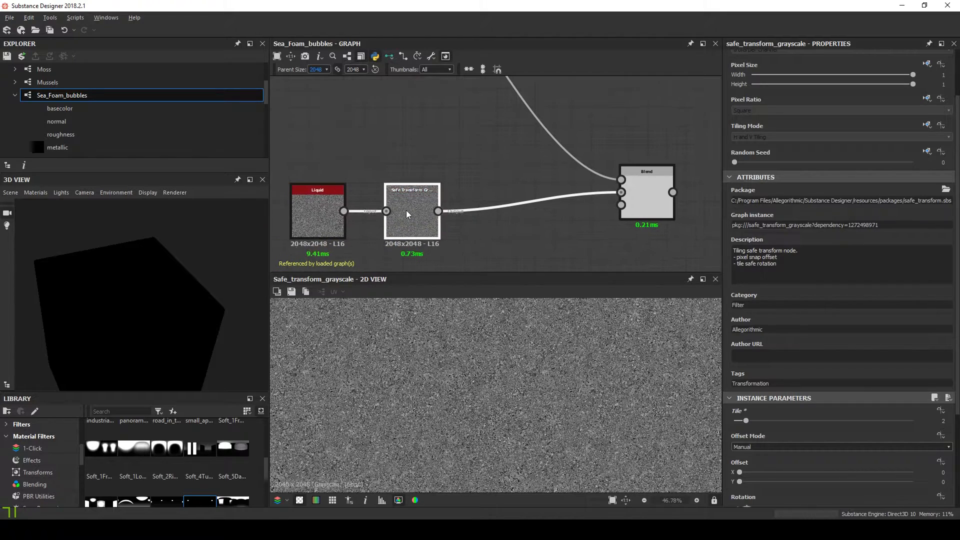
key("d")
key("d")
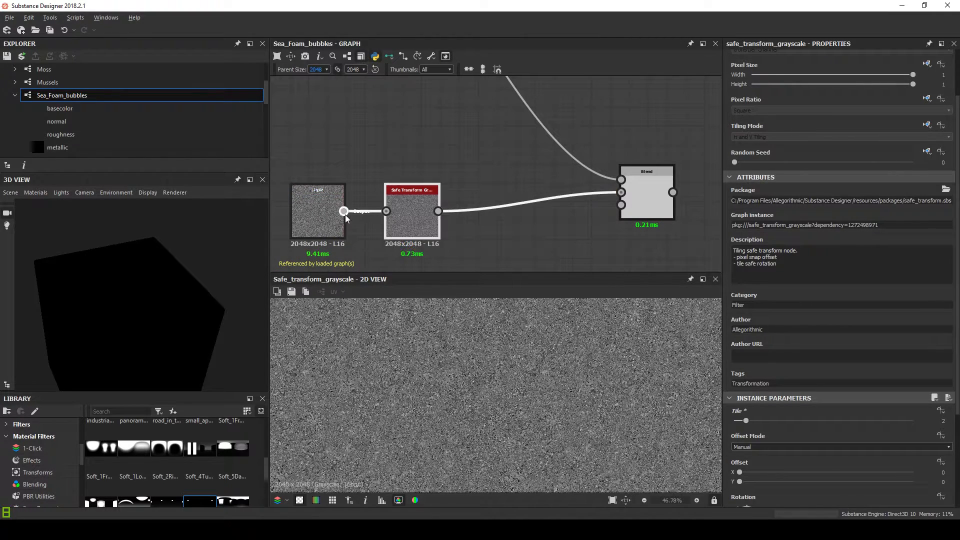
key("d")
left_click(318, 224)
key("d")
Step: Display the Subtract Blend in the 2D view and inspect how the bubbles cut into the liquid noise
left_click(641, 191)
scroll(542, 375, "up", 3)
scroll(505, 375, "down", 3)
middle_click_drag(496, 388, 564, 419)
scroll(505, 381, "down", 3)
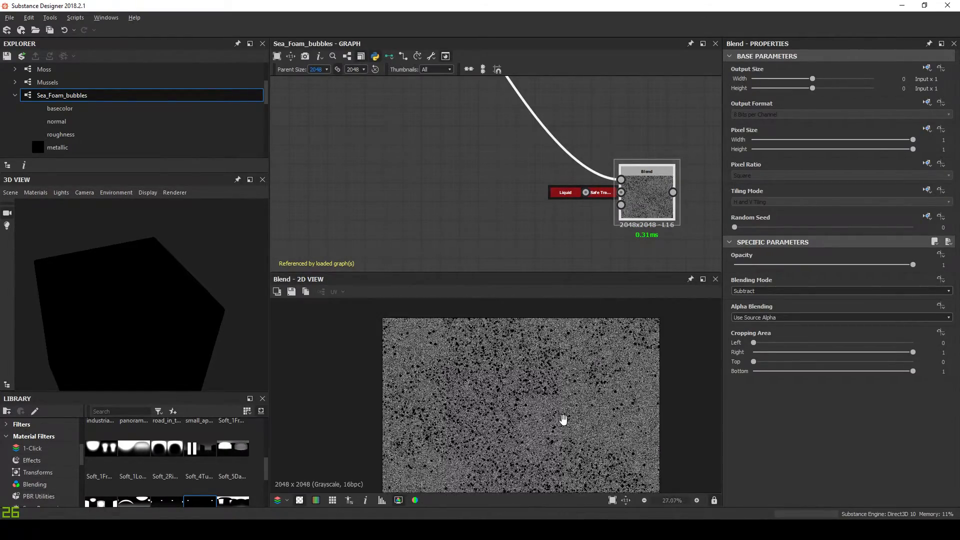
scroll(483, 383, "up", 9)
scroll(545, 189, "down", 4)
Step: Rearrange the nodes below the Bubbles blending frame and add a White Noise node near the Subtract Blend
middle_click_drag(530, 191, 435, 234)
left_click_drag(497, 236, 444, 142)
middle_click_drag(440, 168, 443, 288)
left_click_drag(448, 263, 506, 268)
middle_click_drag(500, 208, 553, 174)
left_click(546, 183)
key("space")
type("white noise")
key("Return")
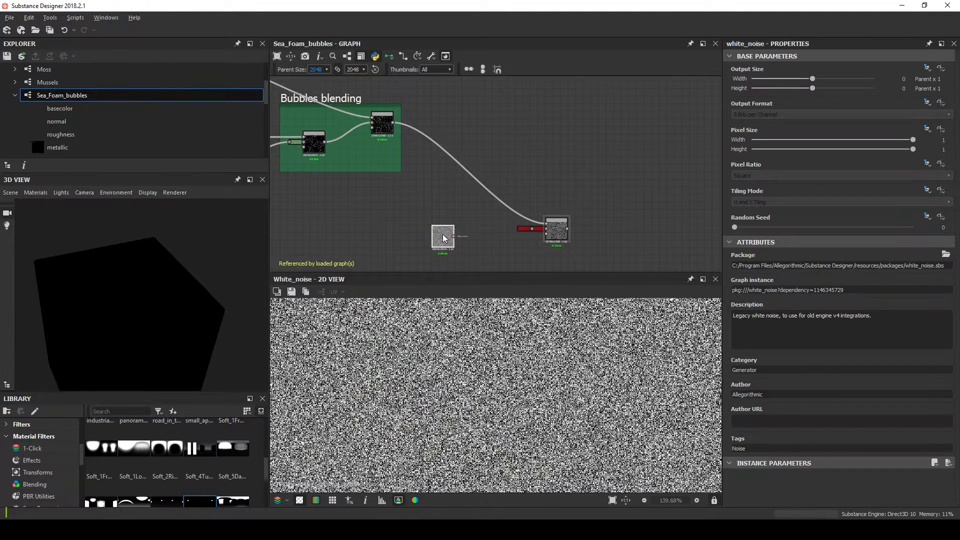
Step: Place the White Noise above the Subtract Blend, add a Transformation 2D node after it and stretch it x2
middle_click_drag(570, 216, 454, 196)
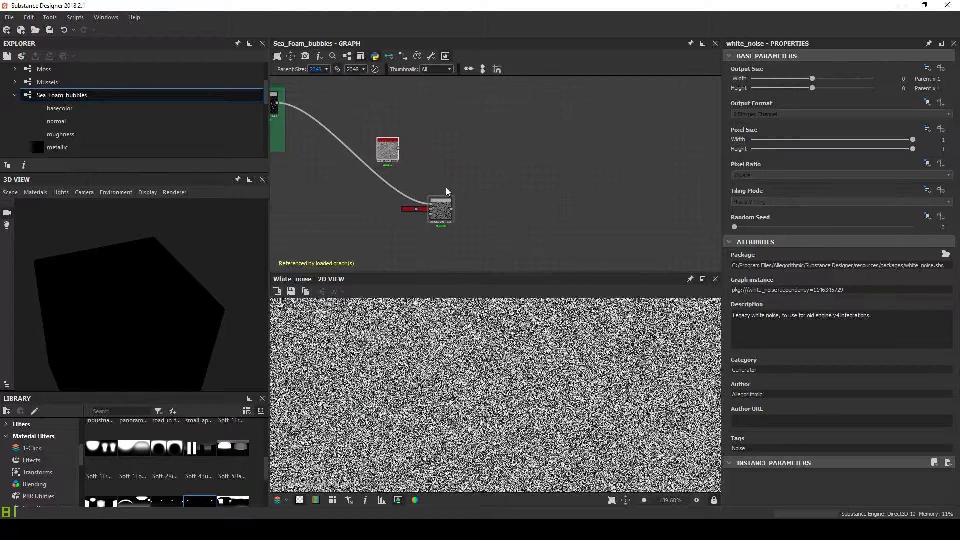
left_click_drag(390, 152, 412, 158)
key("space")
type("tr")
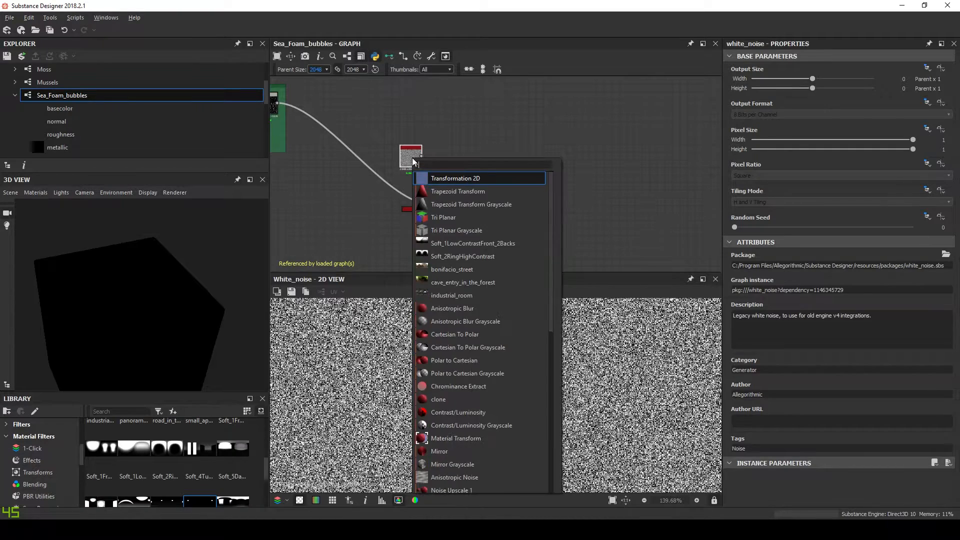
key("Return")
left_click(926, 355)
Step: Add a Blend node after the Subtract Blend and connect the Transformation 2D output to its Foreground input
scroll(517, 208, "down", 2)
left_click_drag(410, 218, 413, 218)
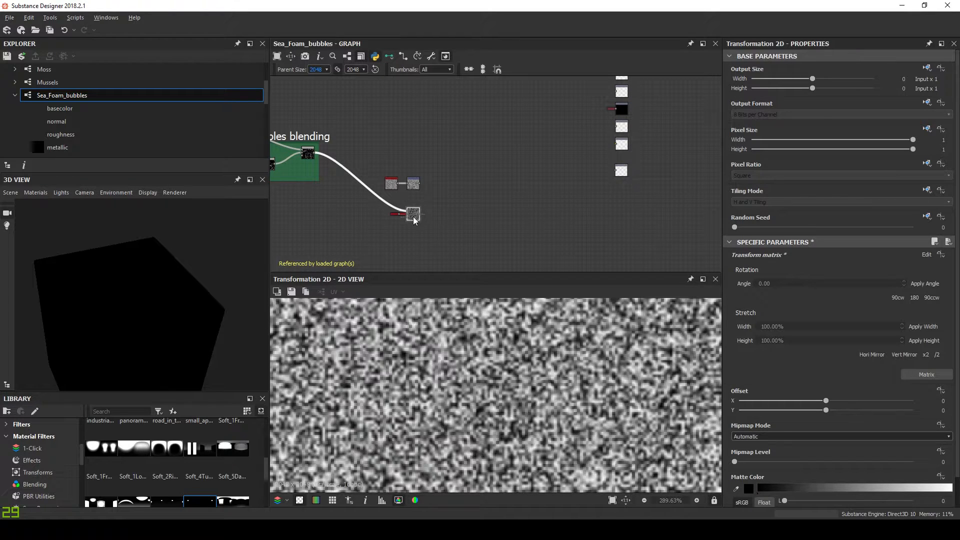
key("space")
left_click(436, 230)
scroll(439, 217, "up", 3)
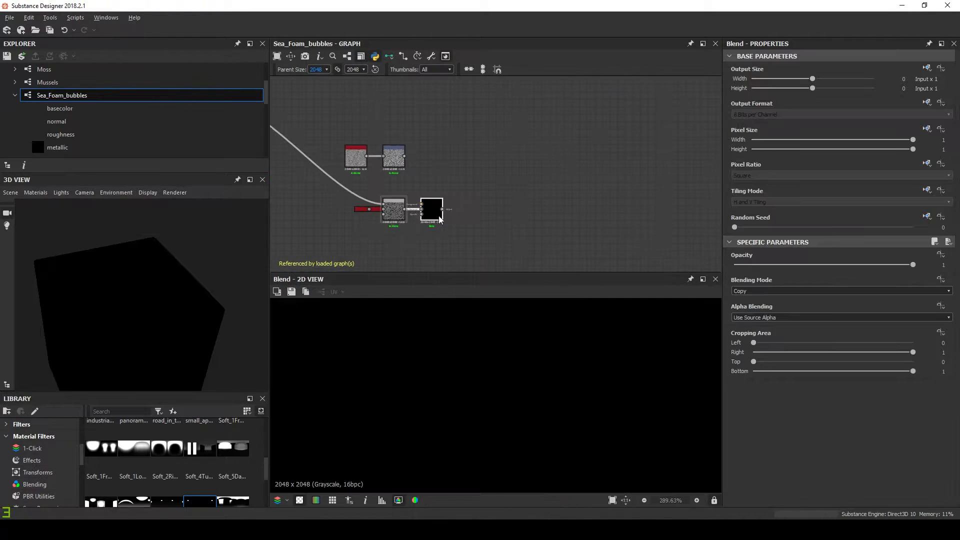
left_click_drag(404, 156, 455, 204)
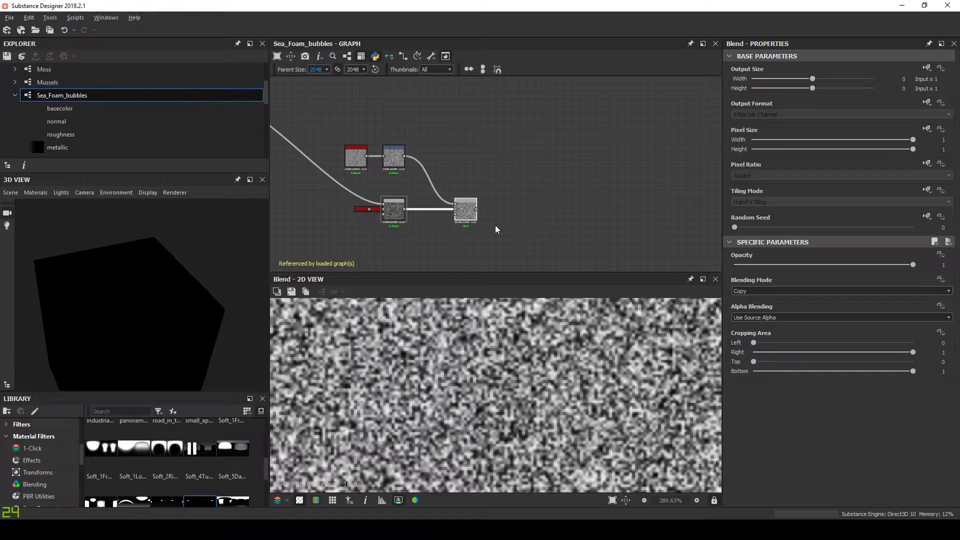
Step: Set the new Blend's Blending Mode to Max (Lighten) and its Opacity to 0.4
left_click(735, 292)
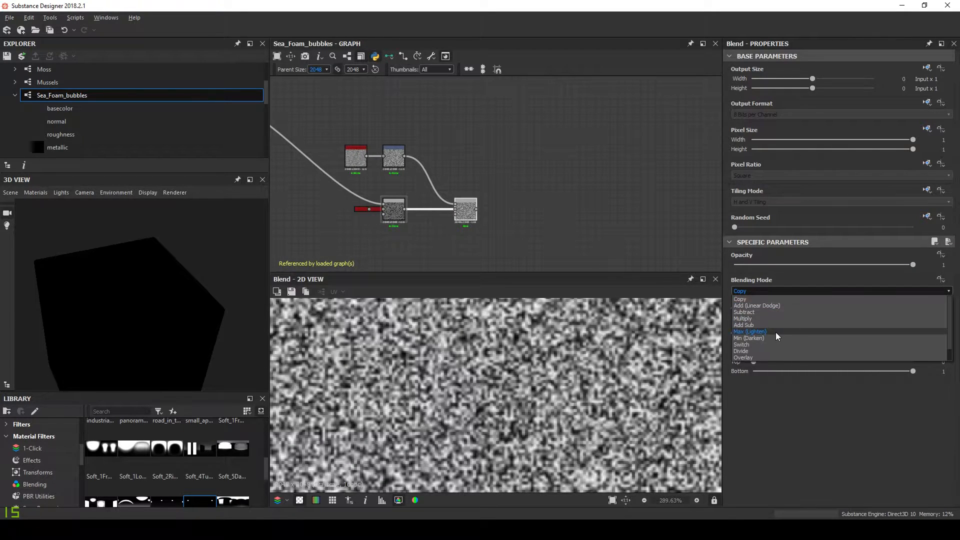
left_click(776, 332)
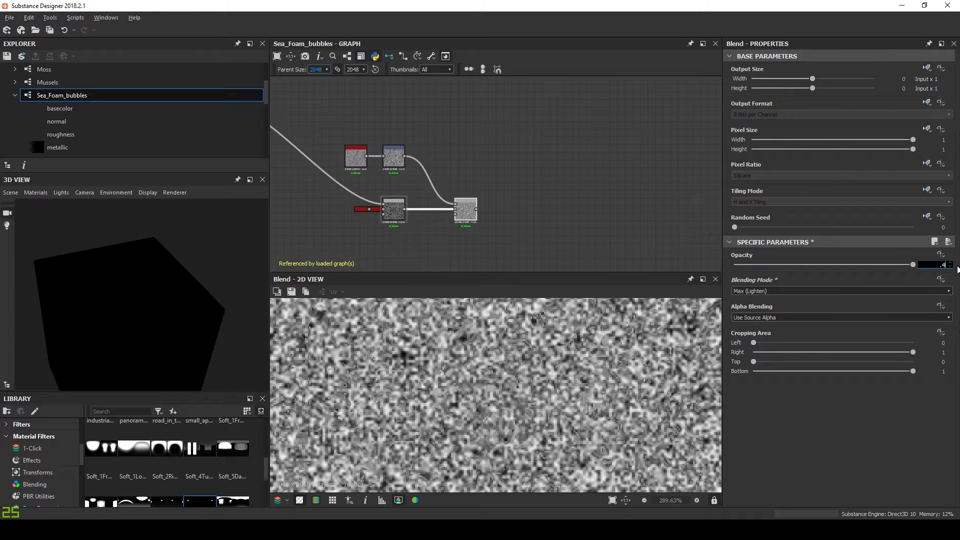
key("Return")
scroll(478, 385, "down", 3)
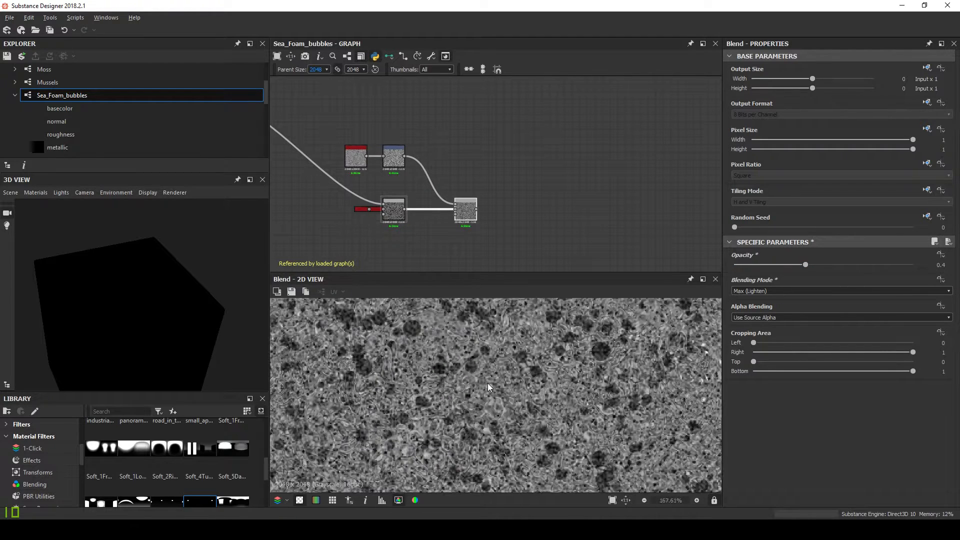
scroll(442, 205, "down", 1)
Step: Dock the Transformation 2D and White Noise nodes to the Max (Lighten) Blend beside the Subtract Blend
left_click_drag(361, 129, 410, 161)
left_click(400, 146)
left_click(401, 161)
key("d")
key("ctrl+z")
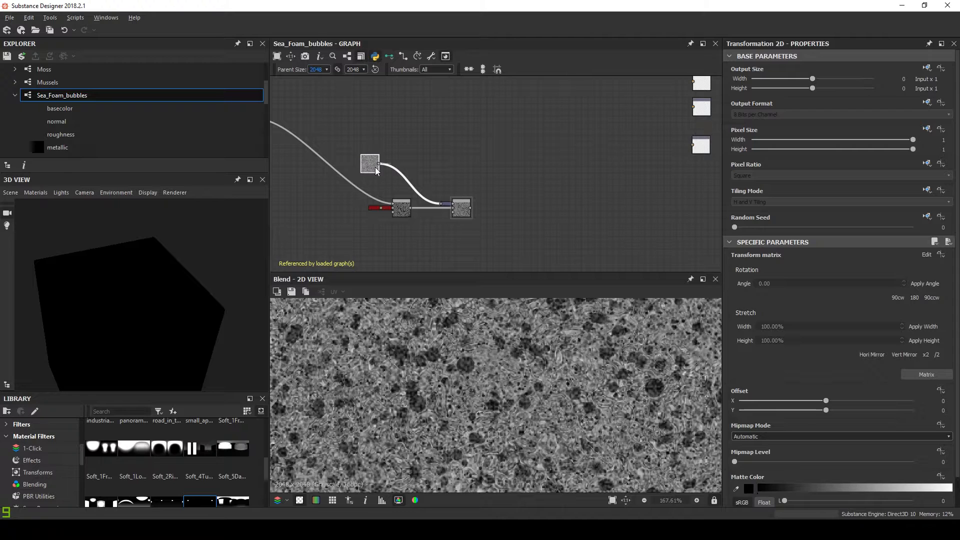
Step: Frame the Subtract and Max (Lighten) Blend nodes and title the frame "Roughness normal and AO base"
right_click(454, 210)
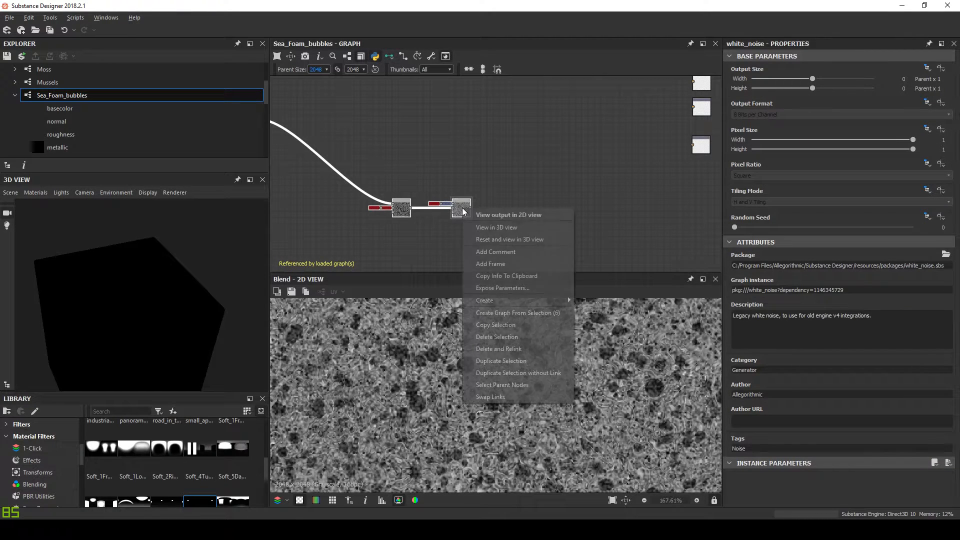
left_click(504, 259)
double_click(764, 108)
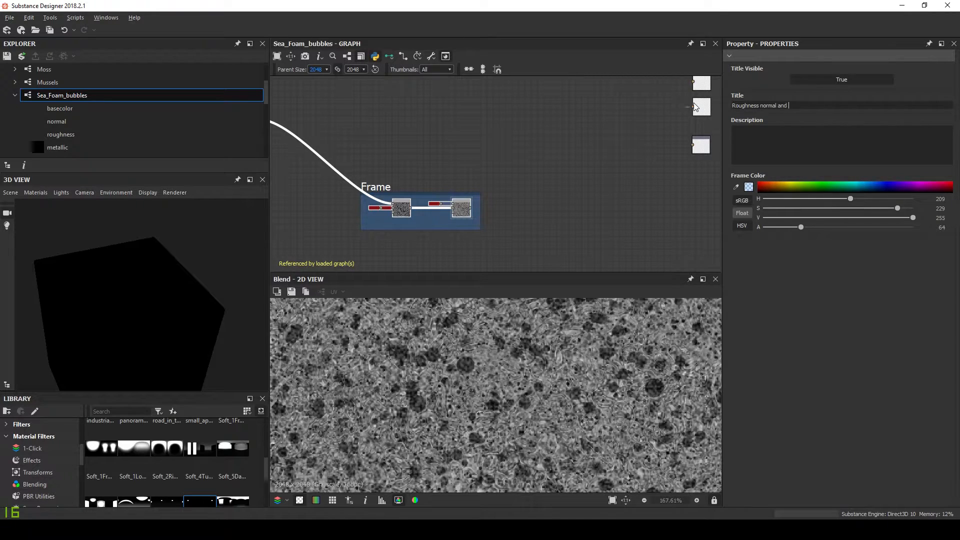
type("Roughness normal and AO base")
key("Return")
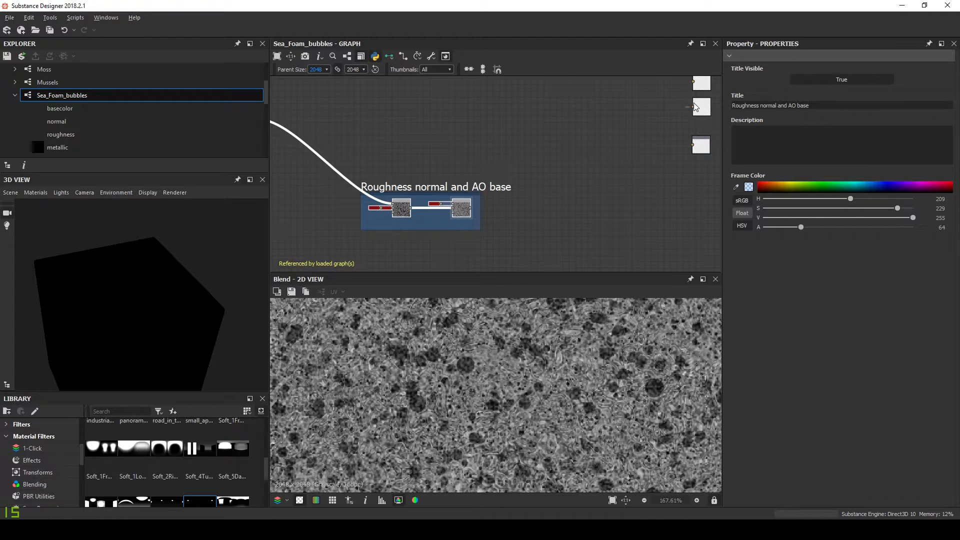
Step: Add an HBAO node between the Roughness normal and AO base frame and the ambient occlusion output
scroll(537, 178, "down", 3)
middle_click_drag(611, 126, 618, 160)
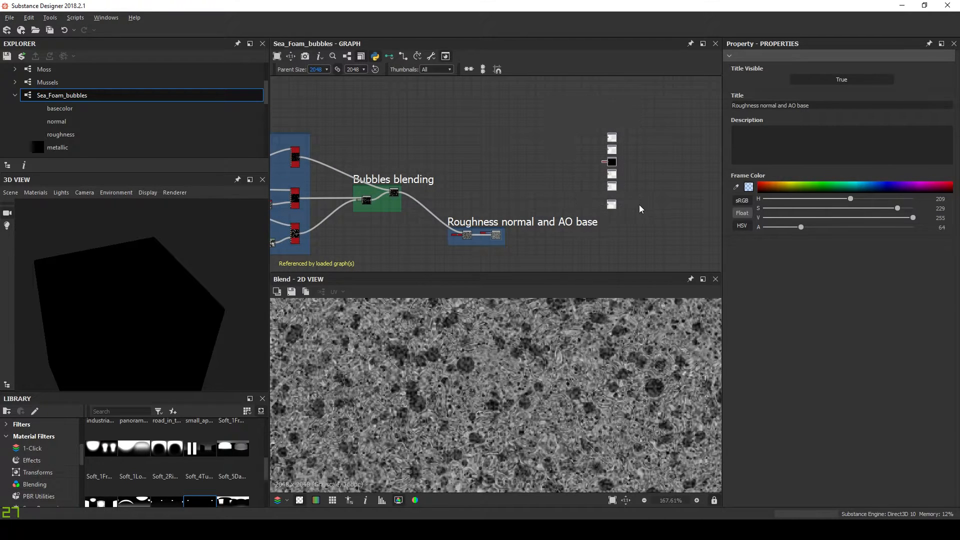
left_click_drag(618, 202, 653, 201)
middle_click_drag(598, 239, 507, 207)
scroll(509, 221, "up", 3)
scroll(580, 152, "up", 3)
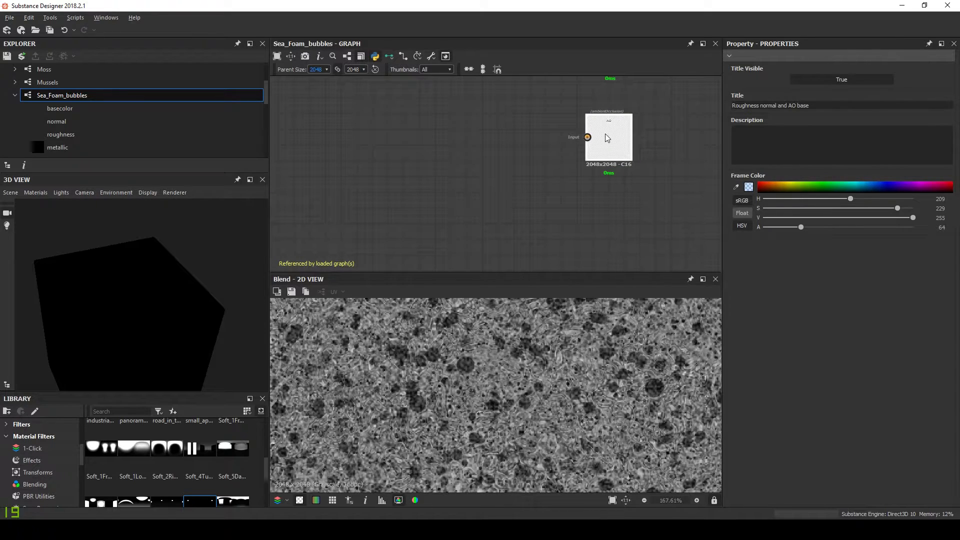
scroll(607, 128, "up", 2)
scroll(595, 161, "down", 6)
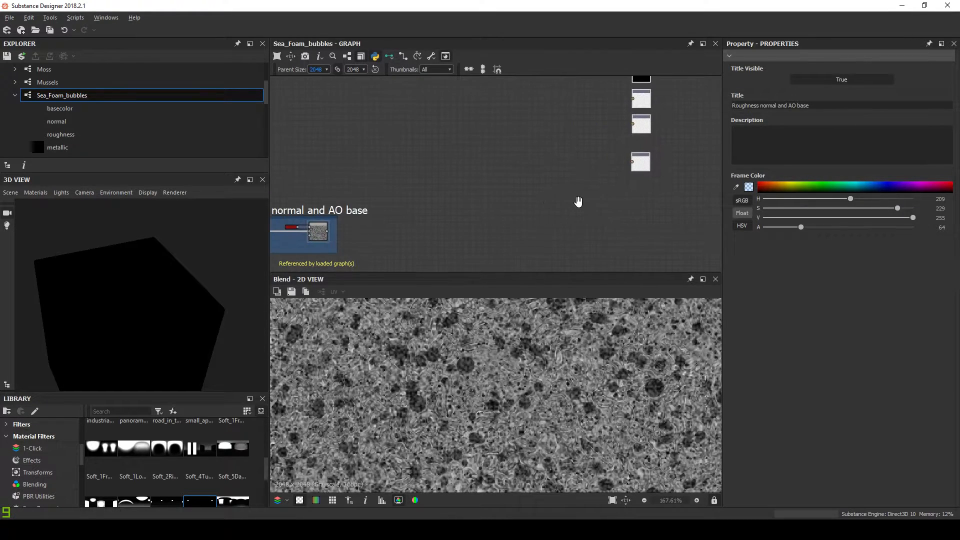
key("space")
key("Escape")
double_click(497, 175)
scroll(899, 439, "down", 5)
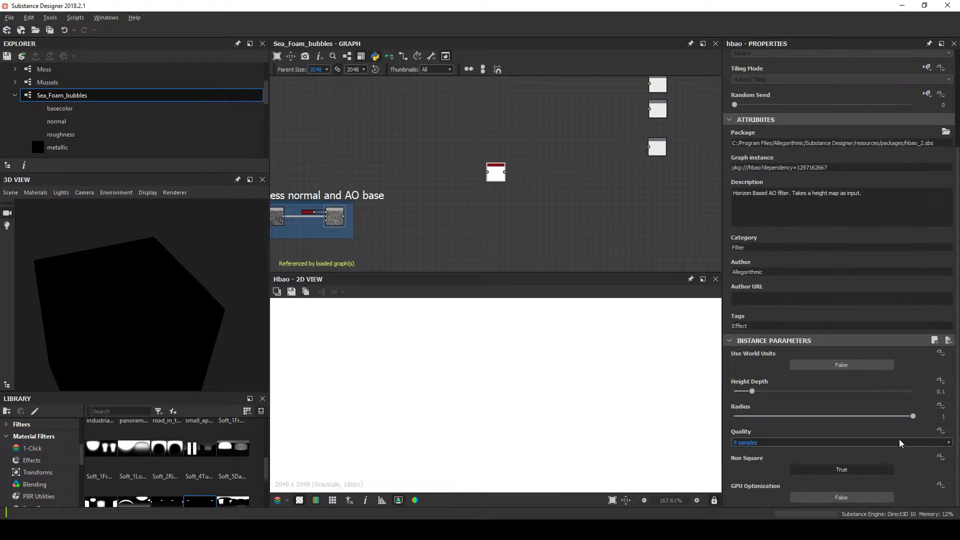
Step: Set the HBAO node's Height Depth to 0.01 and its Radius to 0.63
left_click(940, 391)
type("0.01")
key("Return")
left_click(944, 416)
type("0.63")
key("Return")
Step: Connect the framed Max (Lighten) Blend to the HBAO node and the HBAO node to the ambient occlusion output
scroll(387, 221, "up", 1)
left_click_drag(335, 215, 507, 161)
scroll(490, 385, "down", 2)
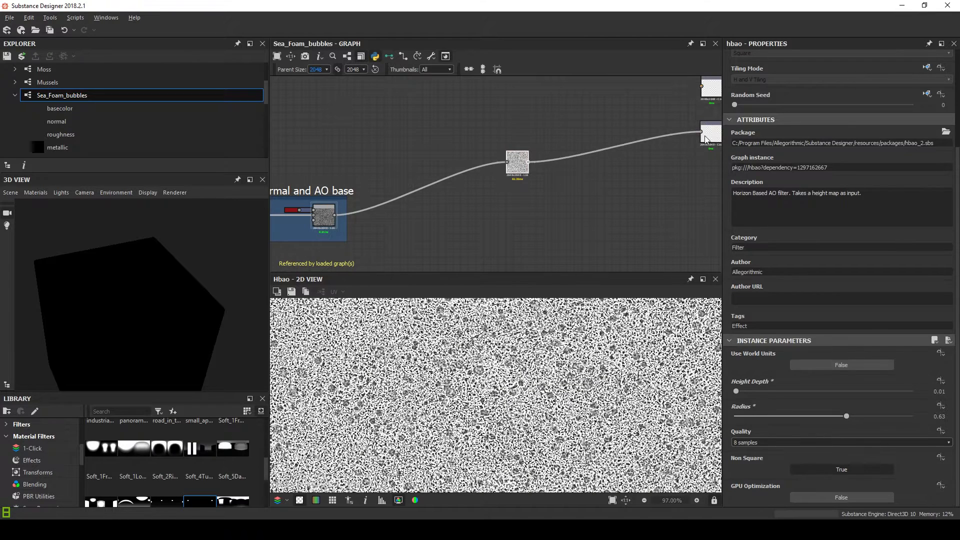
Step: Add a Blend node set to Max (Lighten) above the Roughness normal and AO base frame, with a Normal node beside it
scroll(463, 177, "down", 4)
scroll(464, 173, "up", 1)
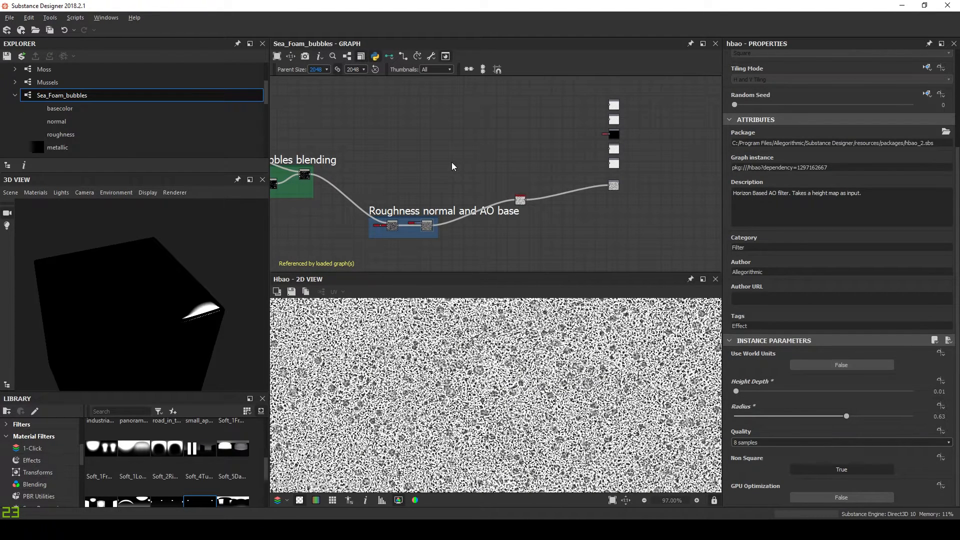
key("space")
type("blend")
key("Return")
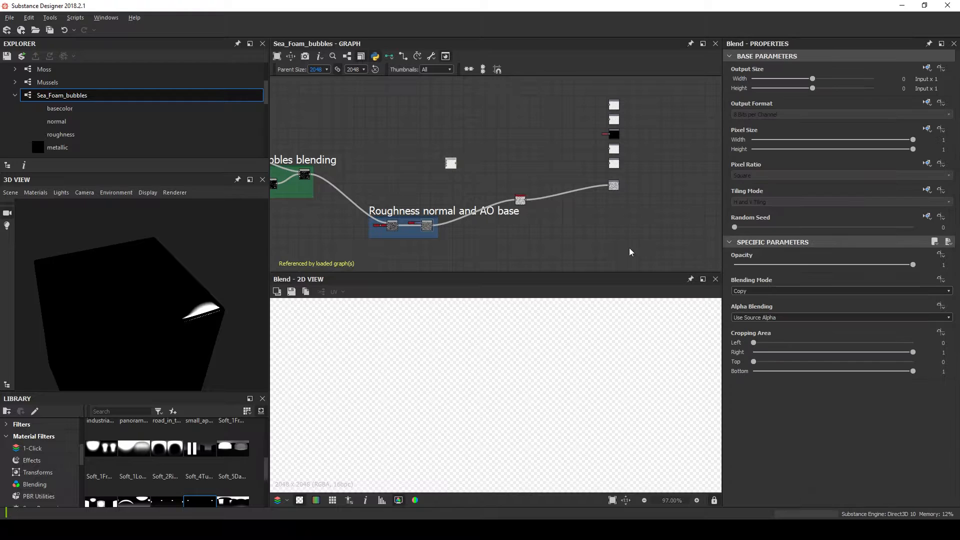
left_click(760, 291)
left_click(764, 330)
double_click(427, 225)
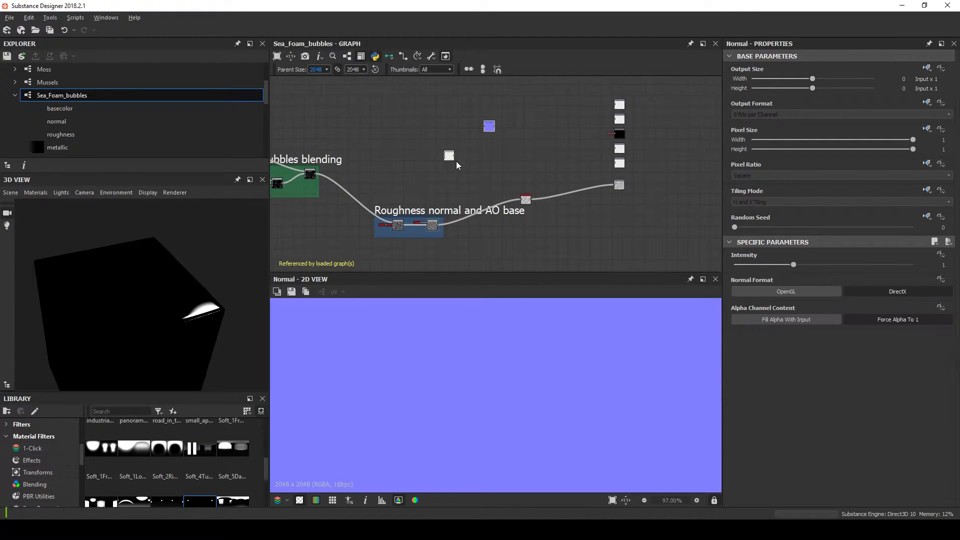
Step: Feed the new Blend with the Bubbles blending output as Foreground and the Roughness normal and AO base output as Background
scroll(437, 236, "up", 4)
left_click(414, 252)
middle_click_drag(423, 124, 377, 180)
left_click(463, 185)
scroll(466, 185, "down", 6)
scroll(370, 204, "up", 4)
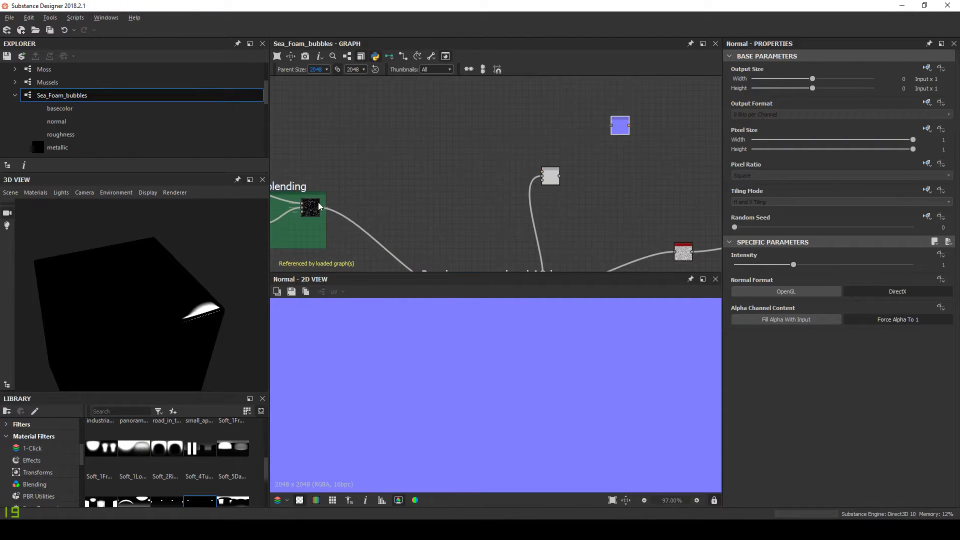
left_click_drag(319, 206, 544, 172)
double_click(550, 178)
Step: Connect the new Blend to the Normal node and set the Normal node's Intensity to 0.2
middle_click_drag(578, 189, 532, 214)
left_click_drag(514, 201, 567, 163)
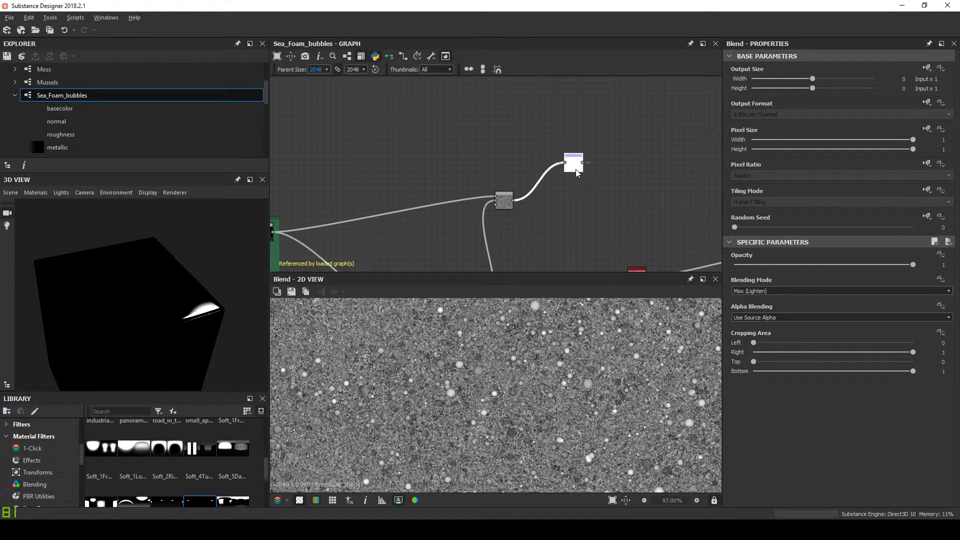
double_click(577, 169)
left_click(933, 265)
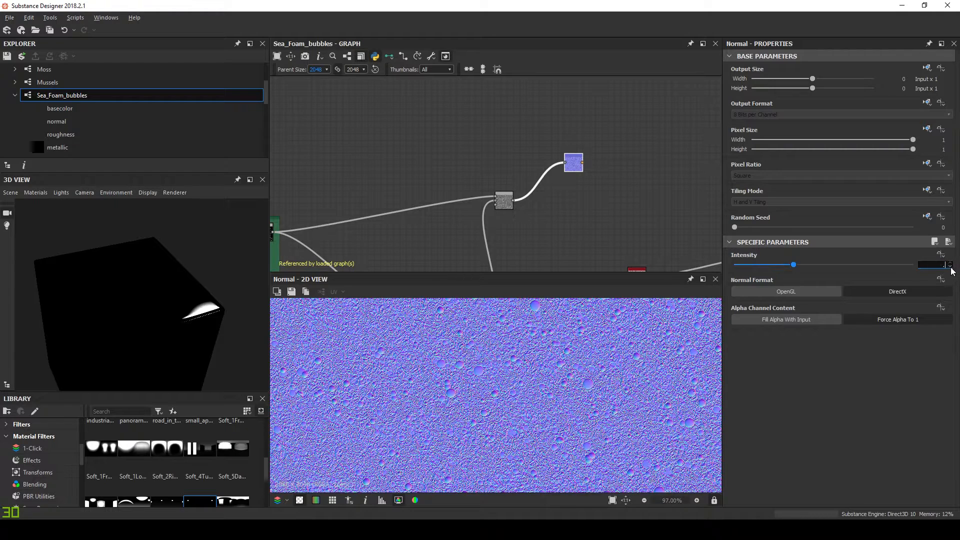
type(".2")
key("Return")
Step: Connect the Normal node to the graph's Normal output and check the relief in the 3D view
middle_click_drag(565, 213, 411, 155)
left_click_drag(440, 167, 540, 245)
scroll(592, 148, "up", 3)
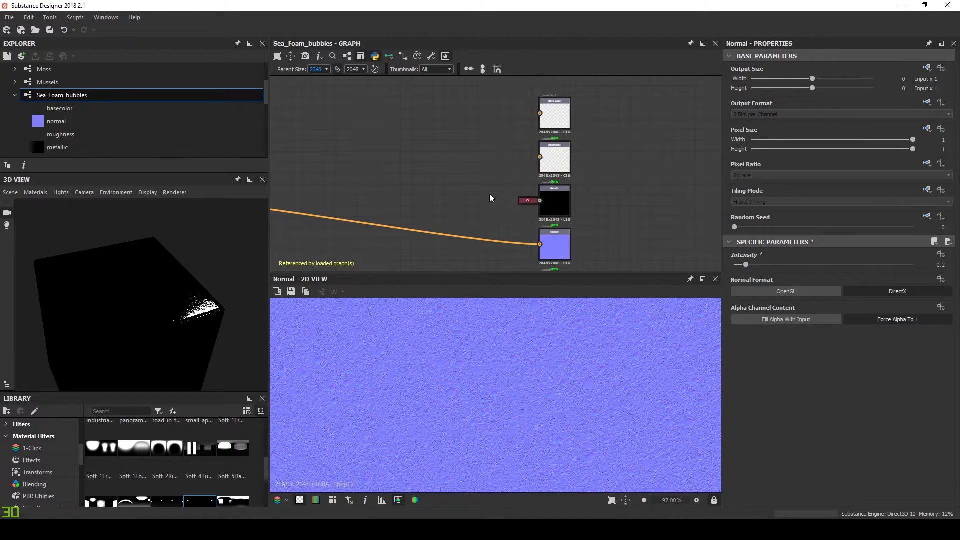
scroll(465, 190, "down", 2)
middle_click_drag(428, 186, 530, 163)
left_click_drag(352, 180, 360, 195)
middle_click_drag(370, 189, 445, 152)
left_click_drag(178, 300, 188, 272)
scroll(441, 152, "down", 3)
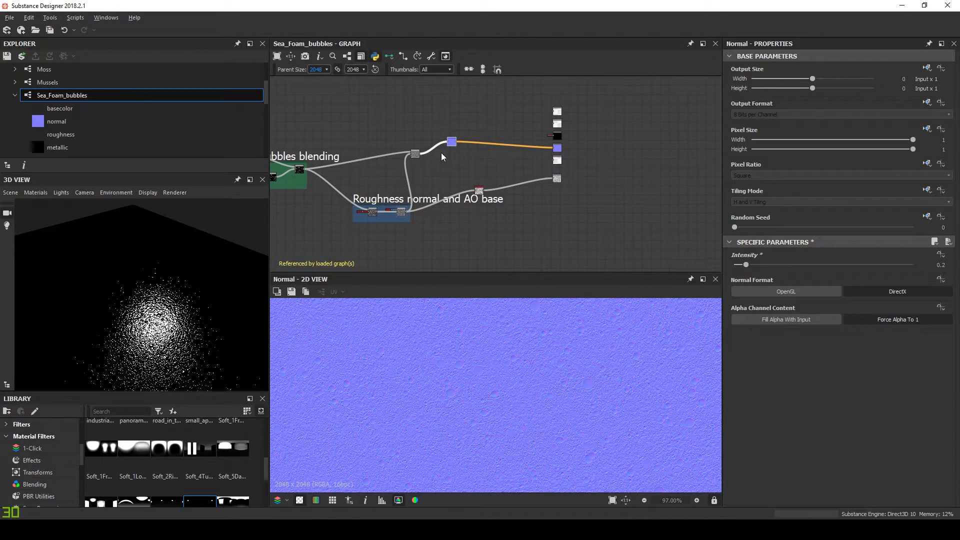
Step: Add a Levels node fed by the Roughness normal and AO base output and place it near the Roughness output
scroll(407, 220, "up", 3)
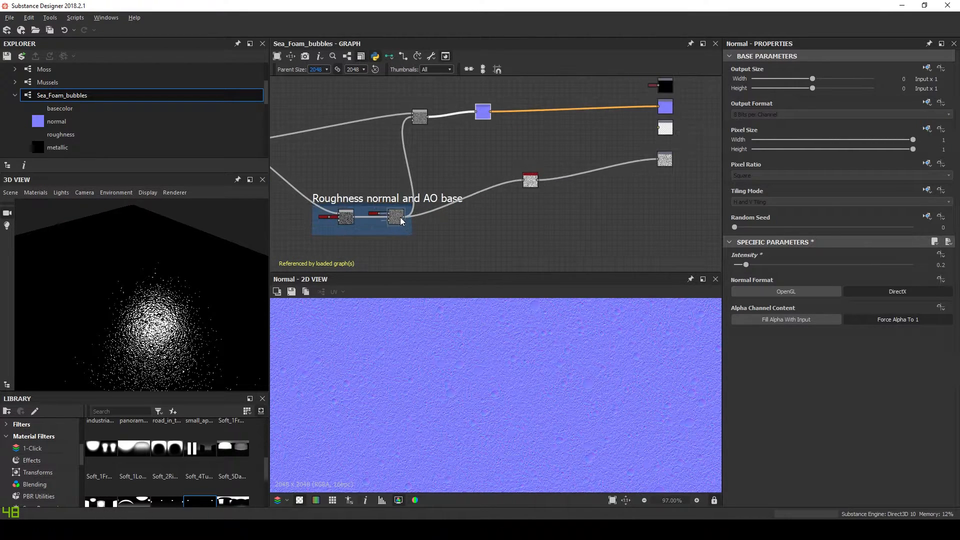
right_click(457, 152)
key("Escape")
left_click_drag(404, 217, 476, 114)
middle_click_drag(476, 114, 463, 193)
left_click_drag(463, 191, 559, 146)
scroll(605, 152, "up", 3)
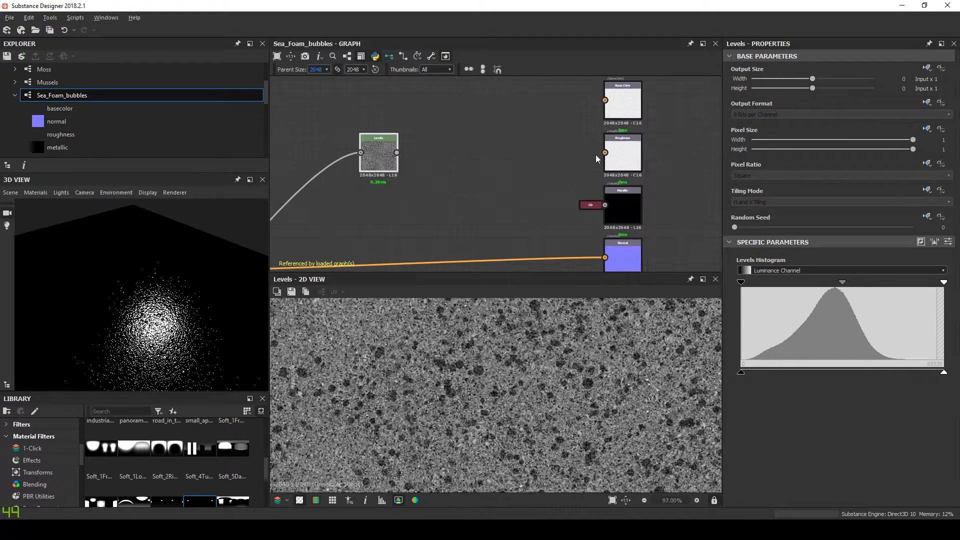
Step: Set the Levels node's Level In High to 0.87 and Level In Mid to 0.56, and connect it to the Roughness output
left_click(948, 242)
left_click(932, 296)
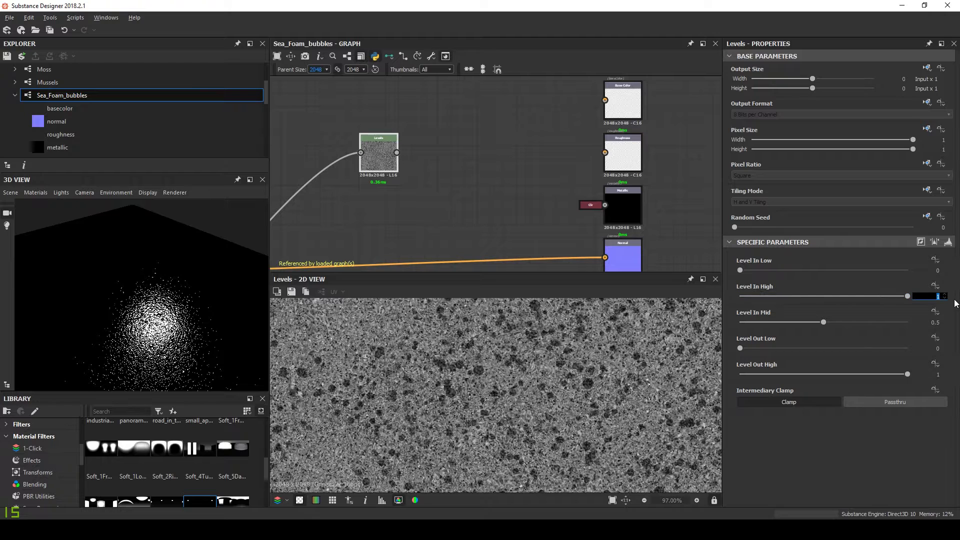
key("Return")
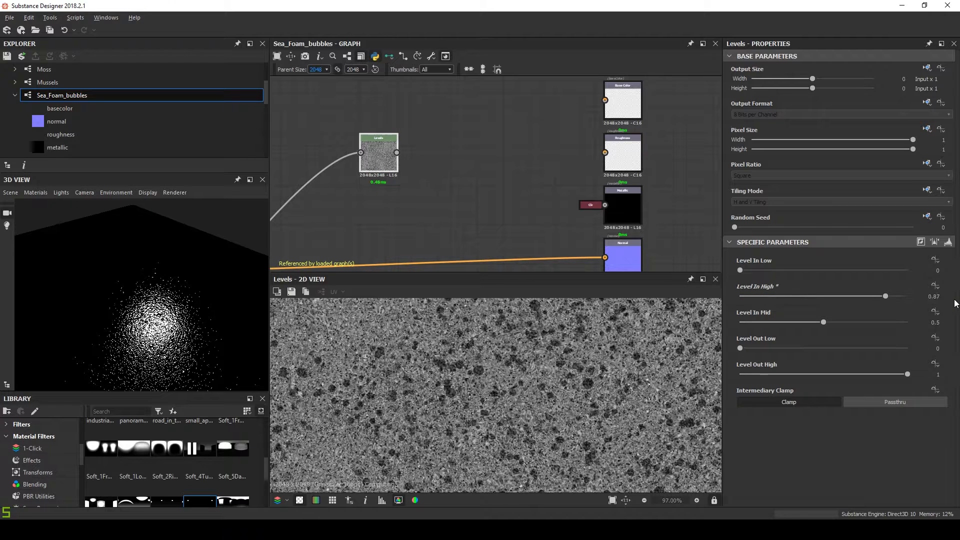
left_click(935, 322)
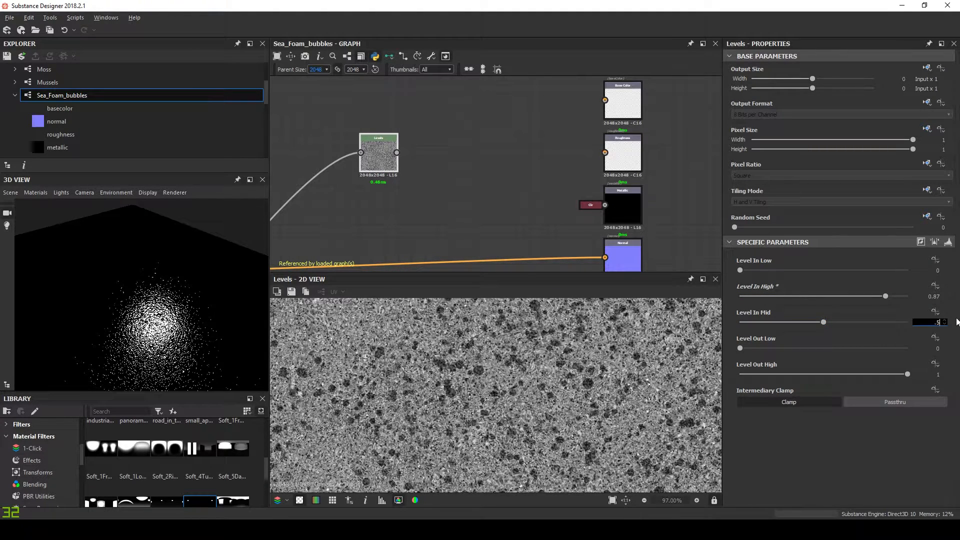
key("Return")
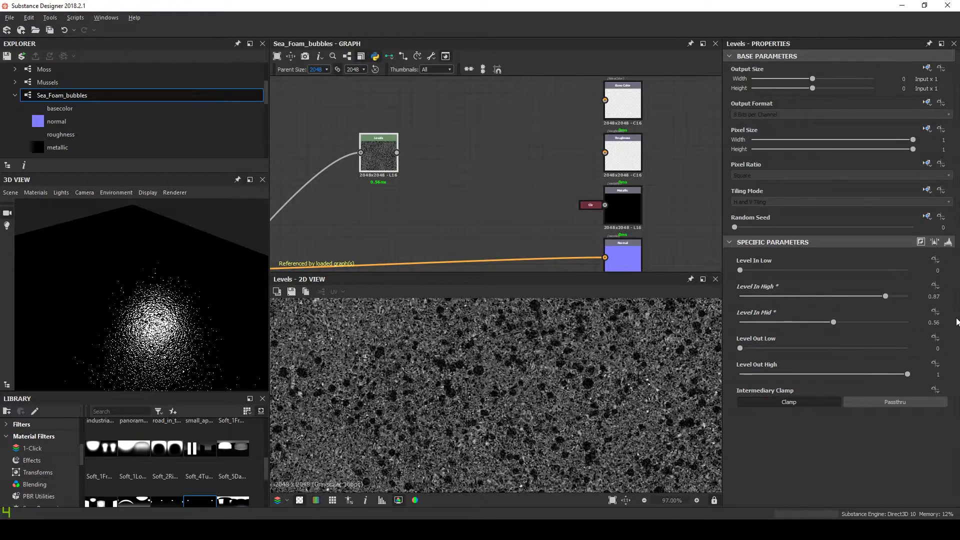
left_click_drag(397, 152, 606, 153)
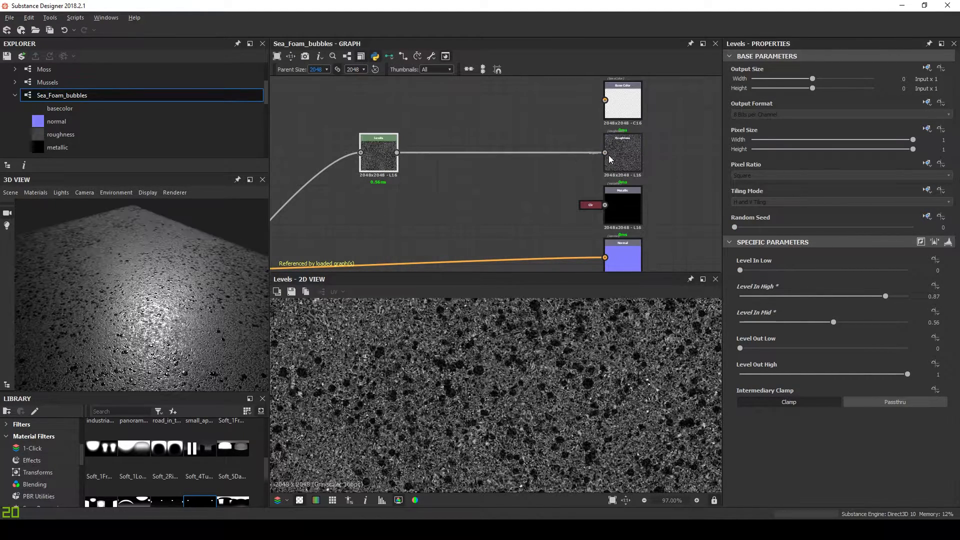
left_click_drag(200, 328, 148, 309, "alt")
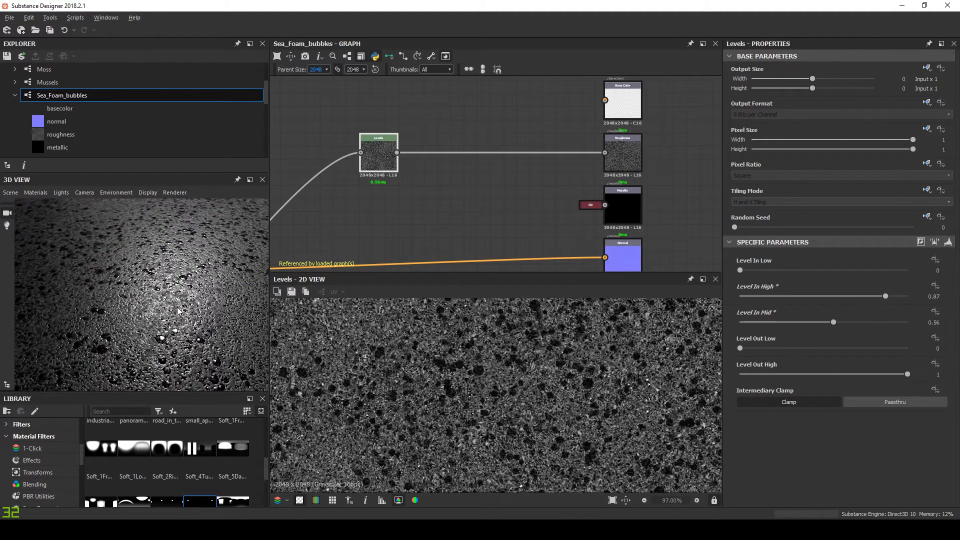
Step: Examine the material's surface in the 3D view and the node layout around the Normal branch
scroll(380, 187, "down", 7)
middle_click_drag(389, 187, 434, 197)
scroll(439, 193, "up", 4)
scroll(419, 185, "down", 2)
scroll(419, 198, "down", 2)
mouse_move(177, 292)
left_mouse_down()
mouse_move(179, 313)
mouse_move(179, 304)
left_mouse_up()
scroll(478, 156, "down", 1)
middle_click_drag(479, 156, 474, 173)
scroll(475, 173, "up", 4)
scroll(423, 204, "up", 6)
Step: Add a Gradient Map node above the Normal branch's Blend and connect that Blend's output to it
double_click(411, 217)
key("space")
type("gr")
key("Return")
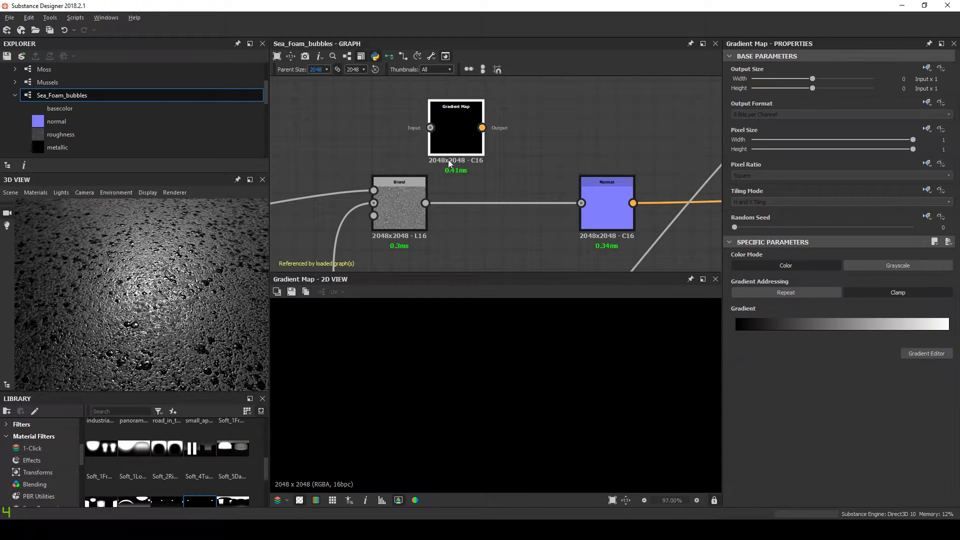
scroll(452, 128, "down", 5)
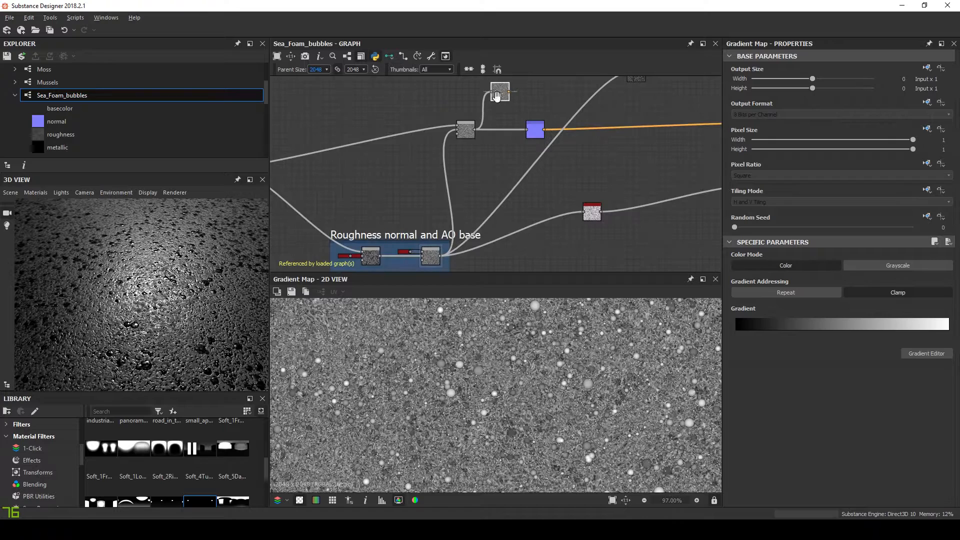
left_click_drag(452, 123, 457, 114)
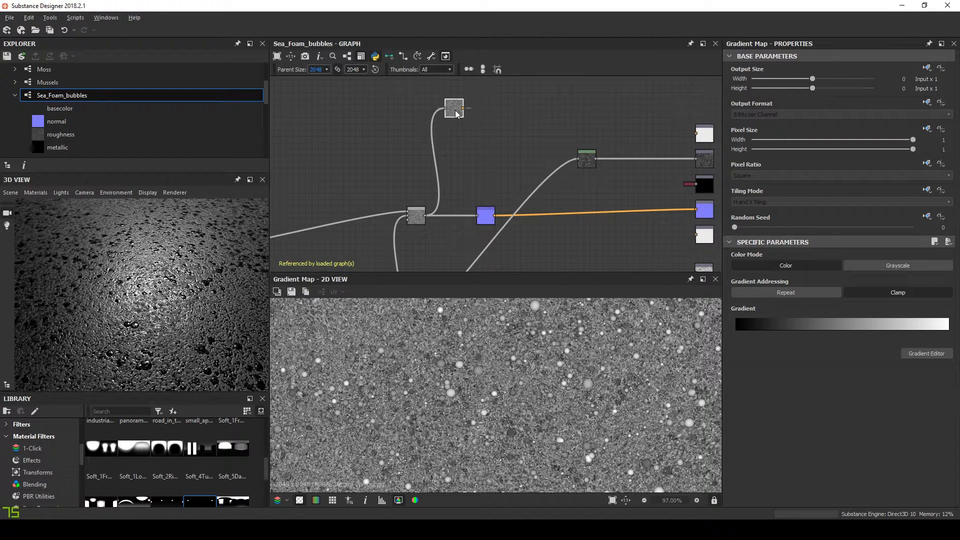
Step: Add a gradient key at position 0.456 in the Gradient Map and colour it pale blue (#ffcedae5)
left_click(938, 356)
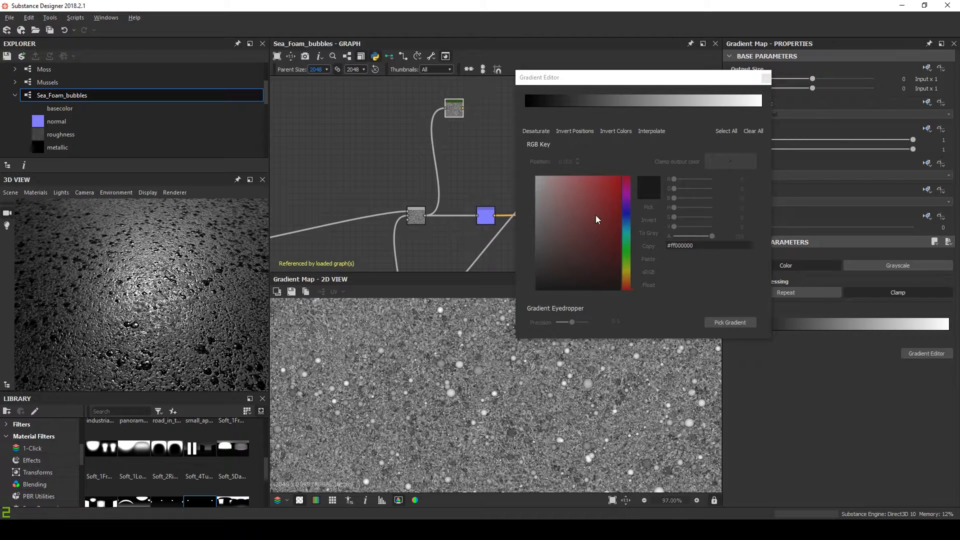
left_click(633, 100)
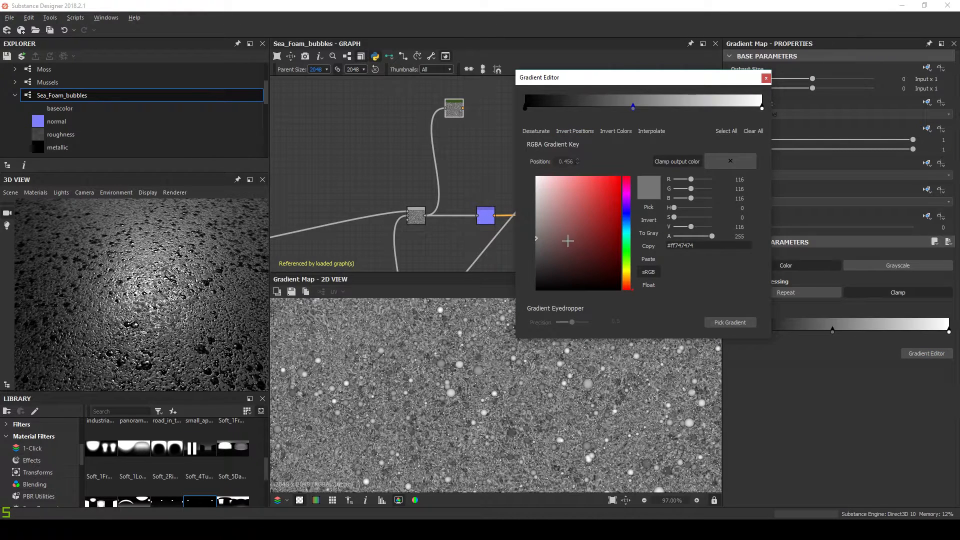
left_click(626, 223)
left_click_drag(555, 197, 542, 185)
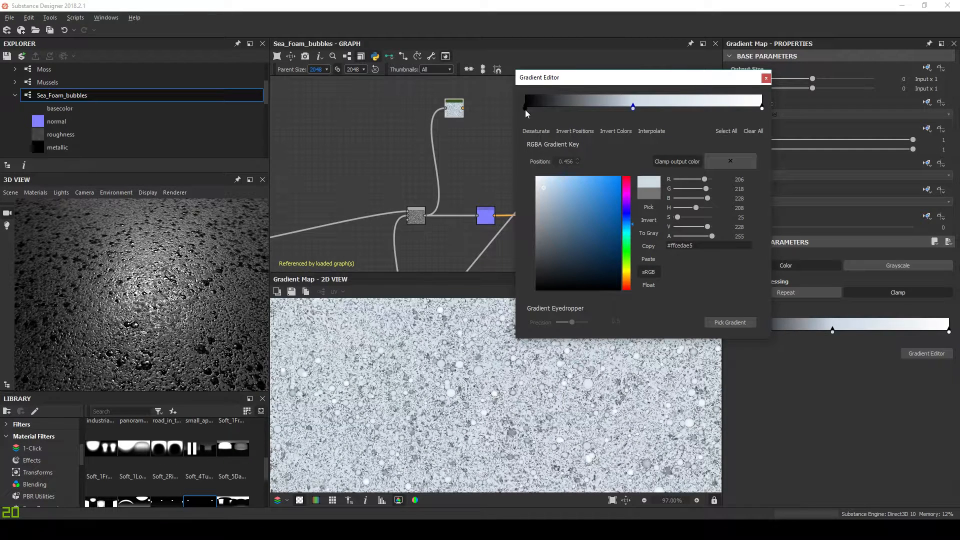
Step: Colour the gradient's start key grey-blue (#ffb4bbc5) and its end key very light blue (#ffdfedfc), and close the gradient editor
left_click(525, 108)
left_click(541, 190)
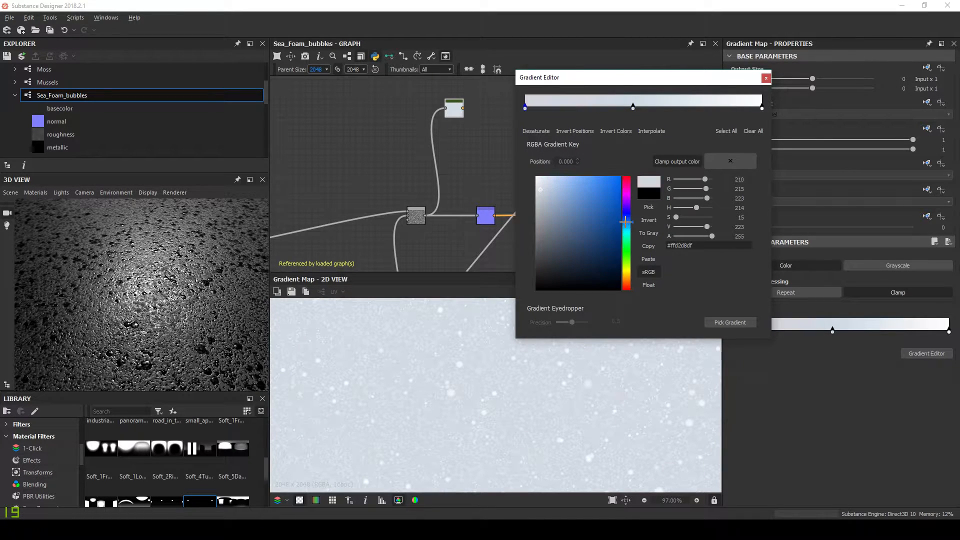
left_click_drag(542, 200, 542, 201)
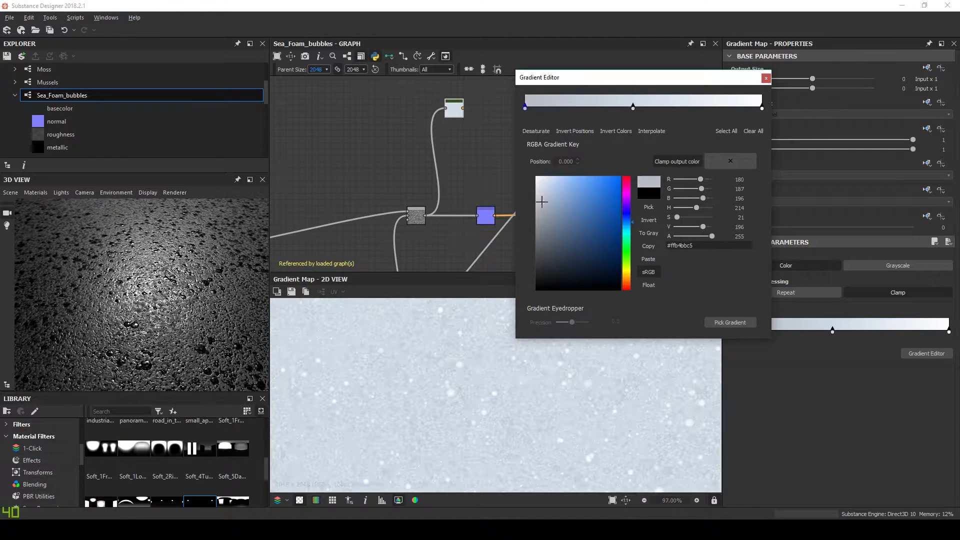
left_click(762, 108)
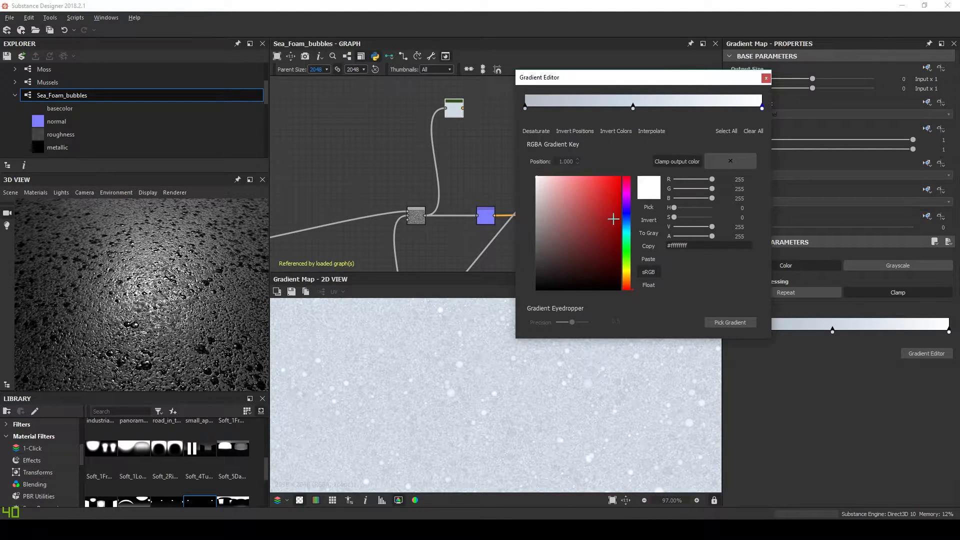
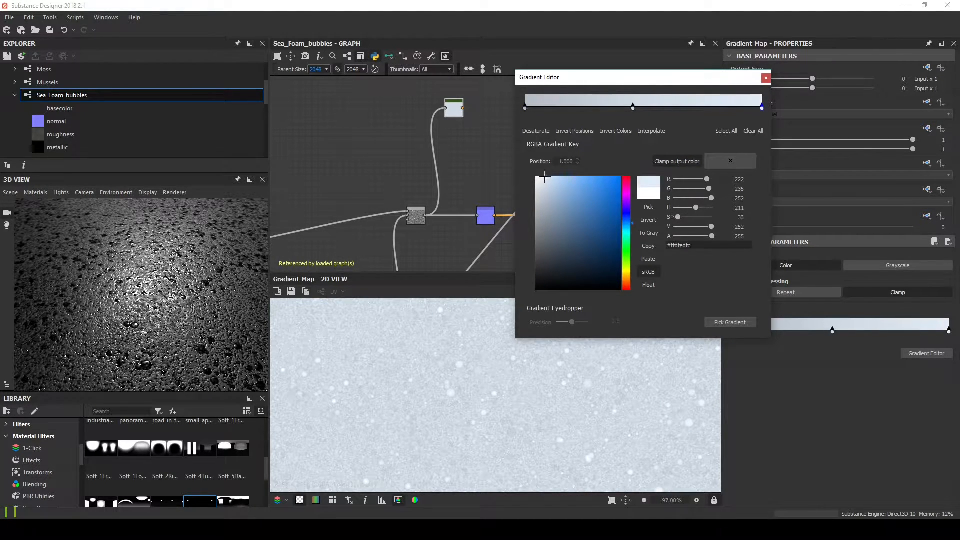
left_click(766, 78)
scroll(503, 136, "down", 3)
middle_click_drag(503, 136, 478, 135)
scroll(476, 135, "up", 3)
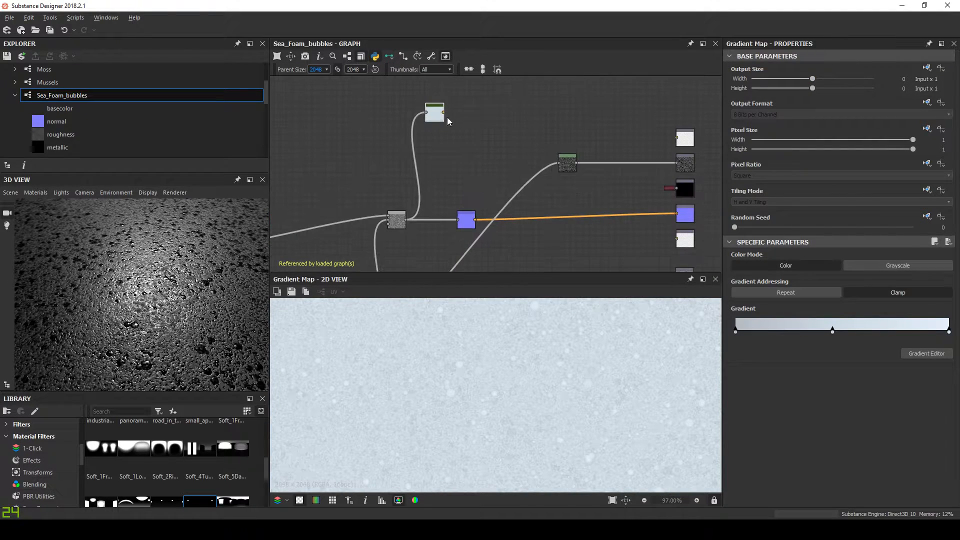
Step: Connect the Gradient Map to the Base Color output and light the 3D view with the tomoco environment
scroll(675, 141, "up", 3)
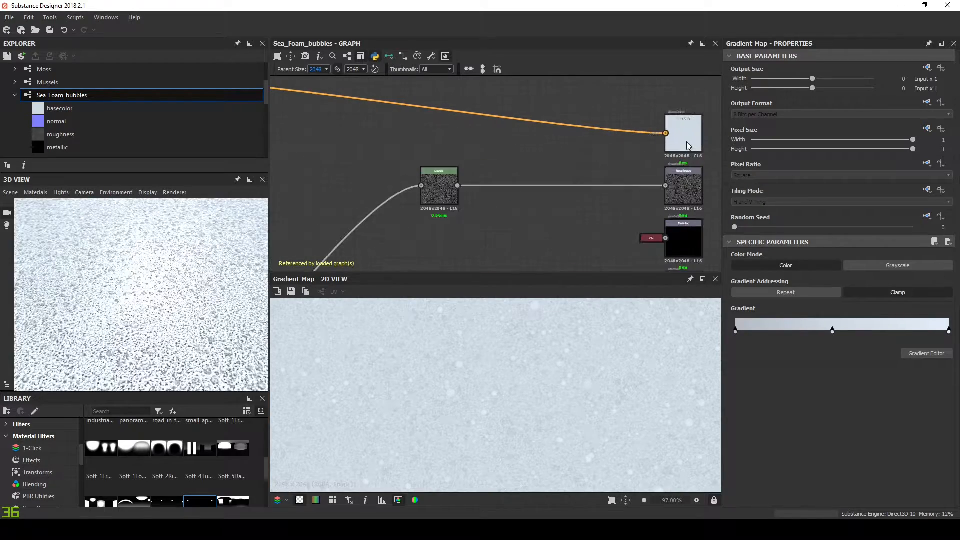
left_click_drag(190, 240, 227, 350)
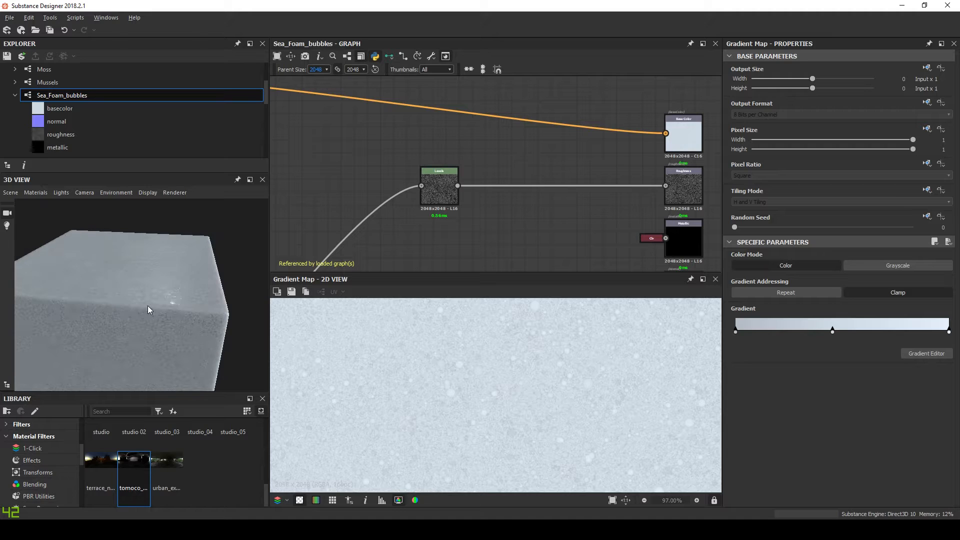
left_click_drag(149, 306, 200, 330)
Step: Add a Perlin Noise node below the Normal branch and connect an Auto Levels node after it
scroll(368, 229, "down", 7)
middle_click_drag(409, 215, 529, 133)
scroll(478, 205, "up", 3)
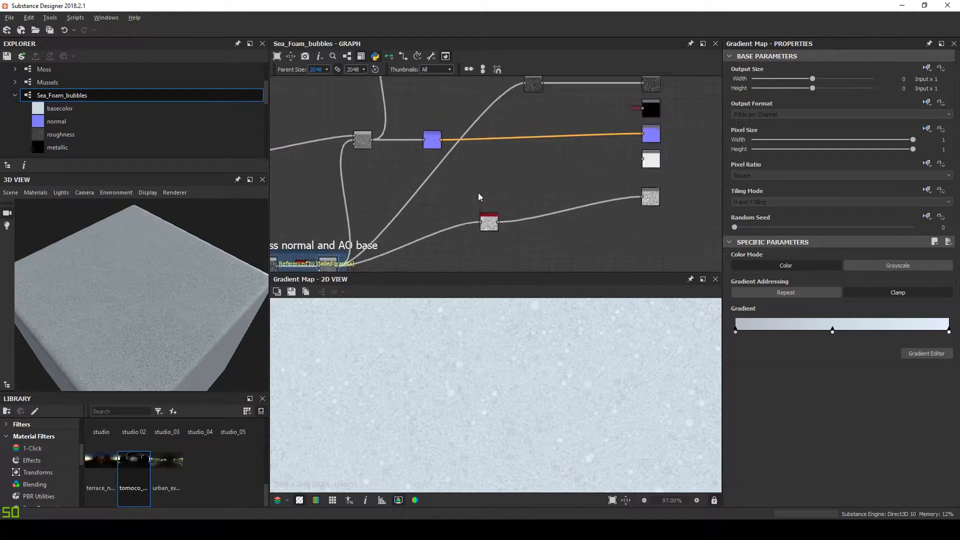
scroll(479, 195, "up", 1)
key("space")
type("pe")
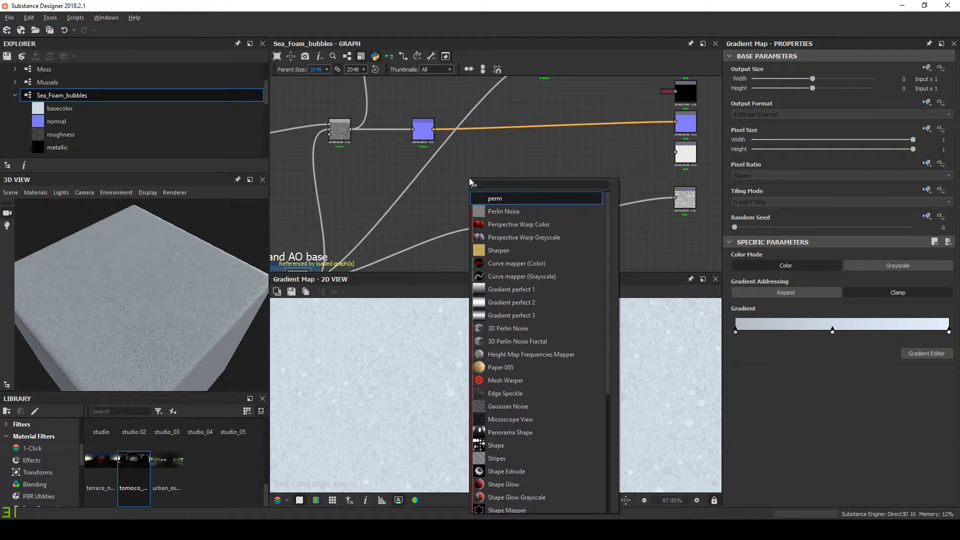
key("Down")
key("Return")
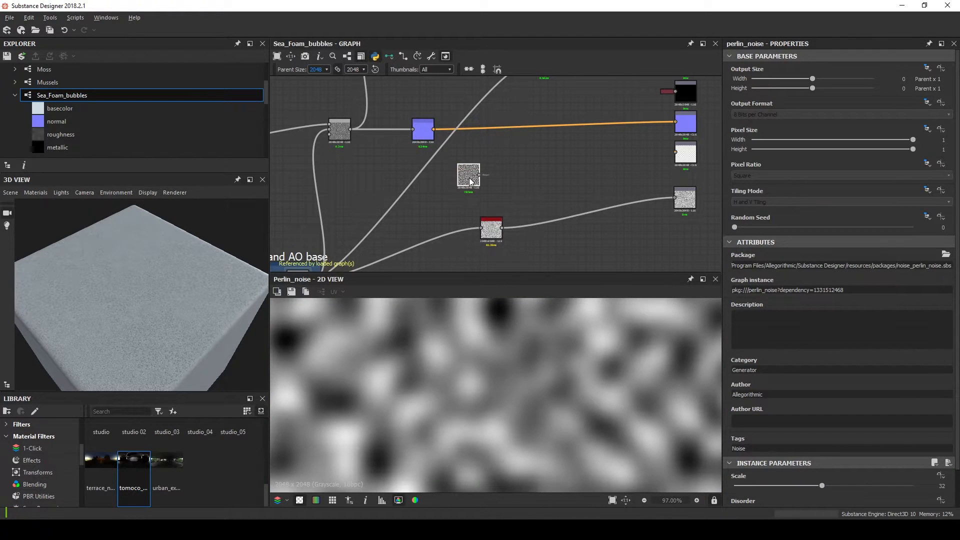
key("space")
type("auto")
key("Return")
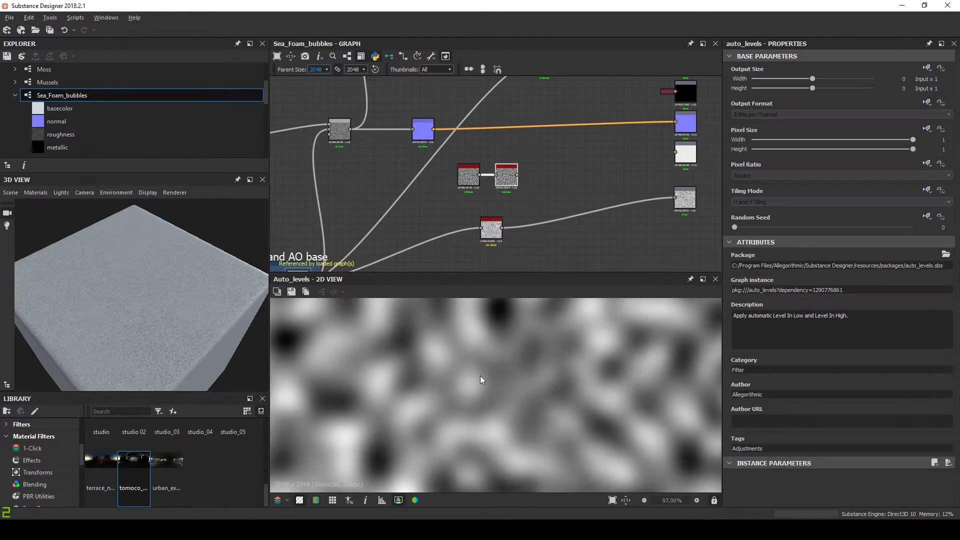
Step: Set the Perlin Noise scale to 11 and connect the Auto Levels node to the Height output
left_click_drag(813, 445, 763, 452)
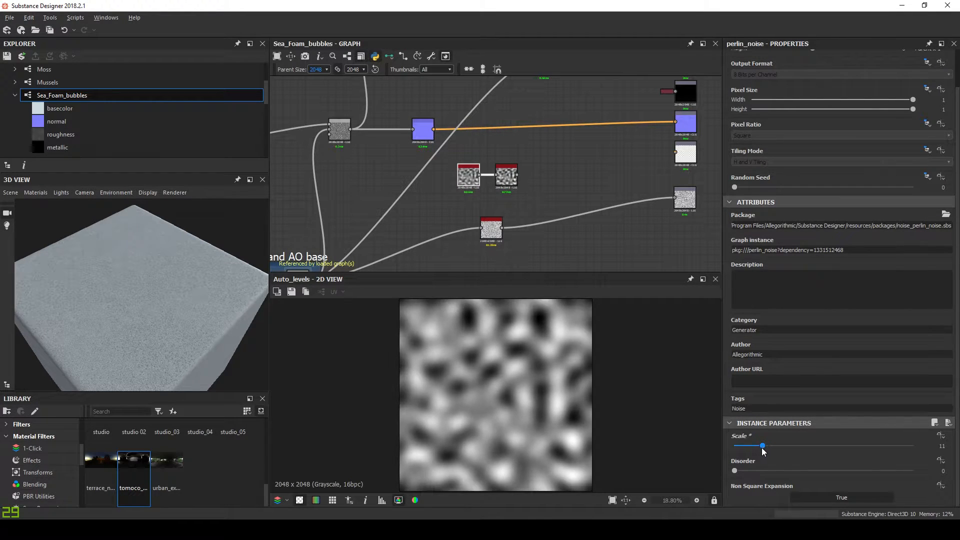
left_click(517, 175)
scroll(645, 165, "up", 4)
middle_click_drag(645, 165, 534, 171)
left_click(594, 156)
scroll(545, 171, "down", 5)
mouse_move(164, 311)
left_mouse_down()
mouse_move(205, 299)
mouse_move(179, 304)
left_mouse_up()
scroll(173, 302, "up", 4)
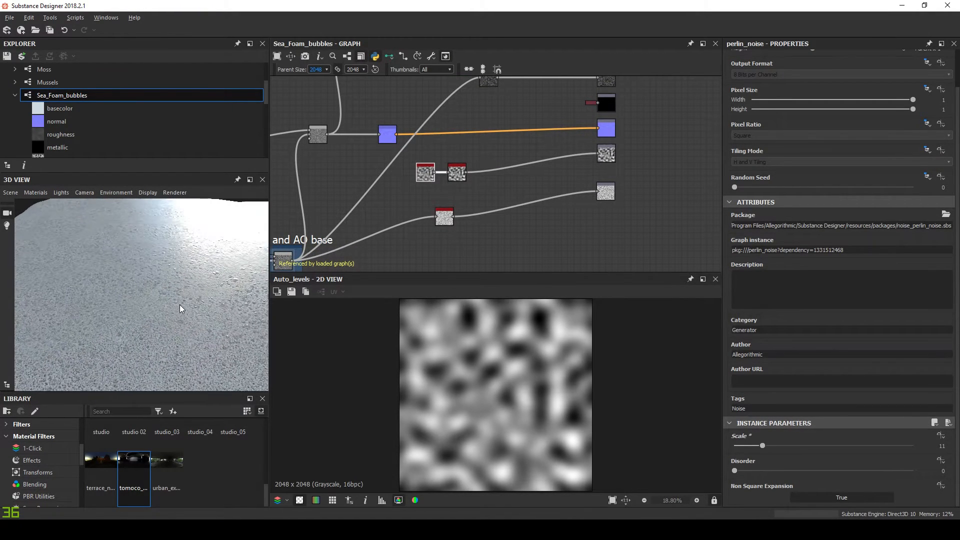
Step: Light the 3D view with the studio_04 environment and examine the foam surface up close
left_click_drag(196, 450, 92, 282)
scroll(172, 323, "up", 4)
scroll(143, 296, "down", 4)
scroll(150, 318, "up", 3)
scroll(149, 315, "down", 4)
scroll(152, 304, "down", 4)
scroll(436, 178, "down", 5)
Step: Compare 2D previews of the Normal branch's Blend and the last Blend in the Roughness normal and AO base frame
middle_click_drag(455, 179, 521, 202)
scroll(440, 223, "up", 1)
left_click_drag(432, 220, 424, 229)
middle_click_drag(425, 230, 426, 211)
scroll(428, 202, "up", 1)
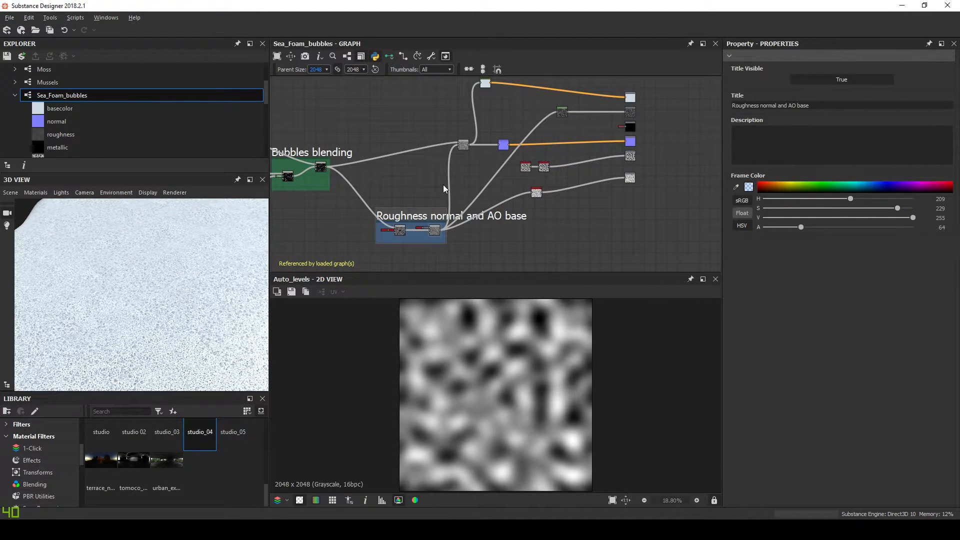
double_click(463, 145)
scroll(482, 345, "up", 5)
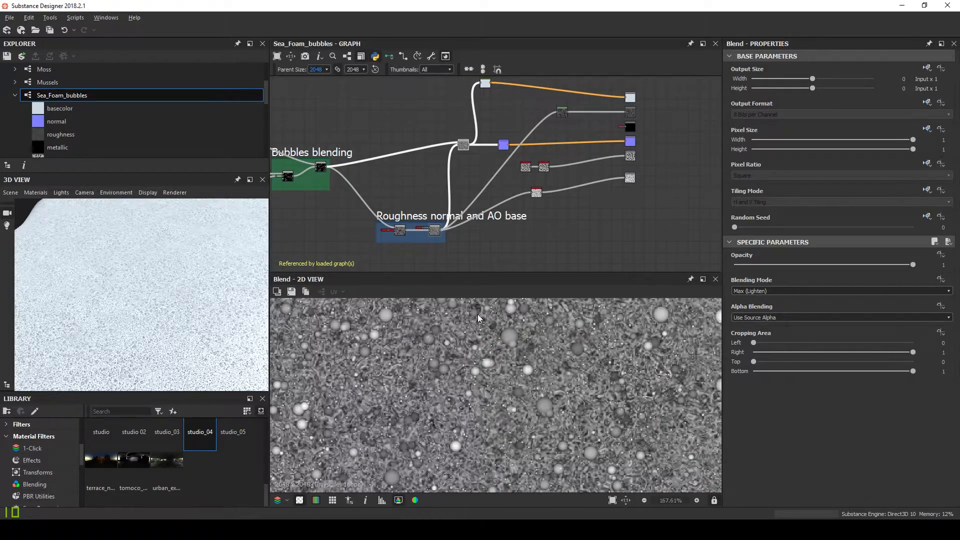
scroll(476, 399, "down", 2)
scroll(477, 383, "up", 3)
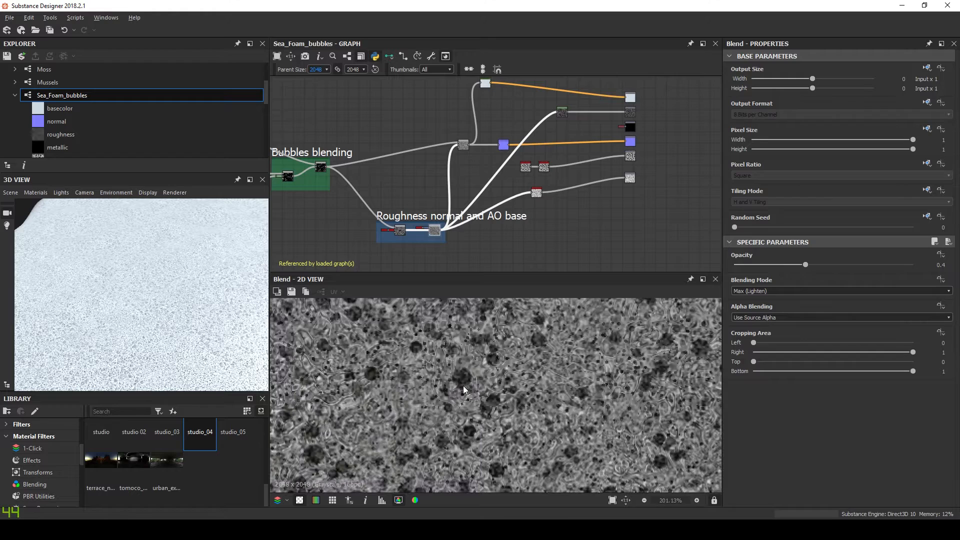
scroll(415, 206, "up", 2)
middle_click_drag(429, 186, 422, 204)
scroll(446, 178, "down", 4)
scroll(467, 174, "up", 7)
scroll(402, 152, "down", 4)
middle_click_drag(409, 156, 502, 196)
middle_click_drag(345, 201, 429, 212)
scroll(429, 212, "down", 4)
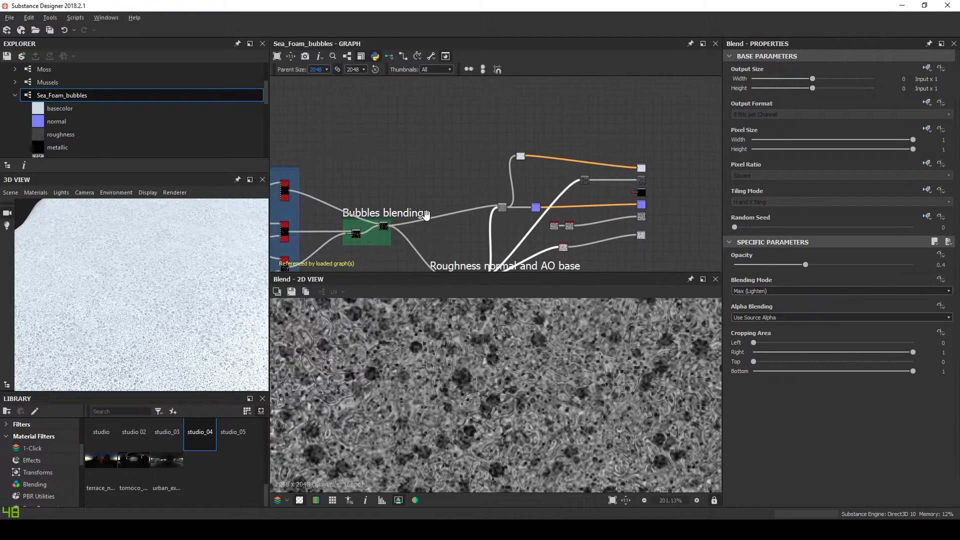
scroll(377, 215, "up", 4)
scroll(382, 218, "down", 3)
scroll(538, 200, "up", 4)
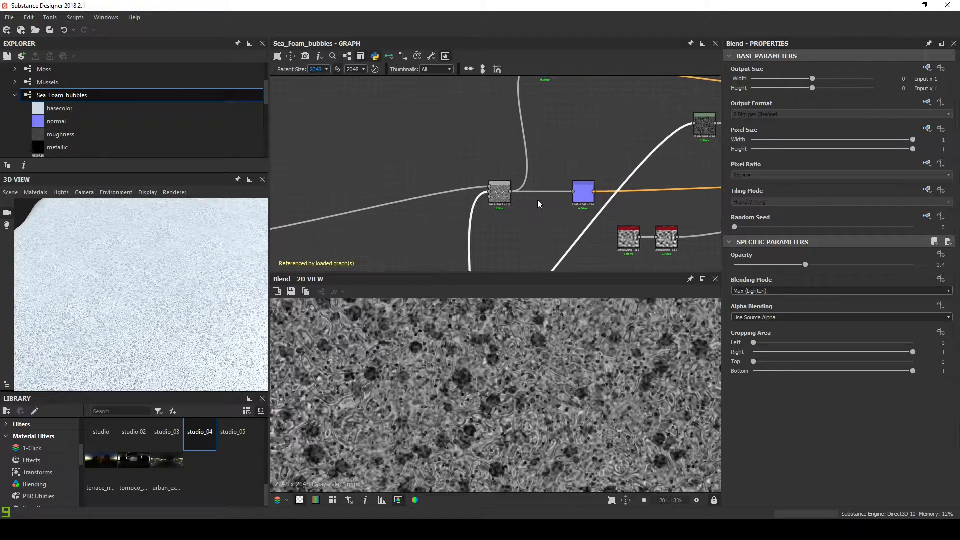
Step: Duplicate the Normal node, feed the copy from the final Bubbles blending Blend, and connect it to the Normal output
left_click(585, 199)
double_click(497, 174)
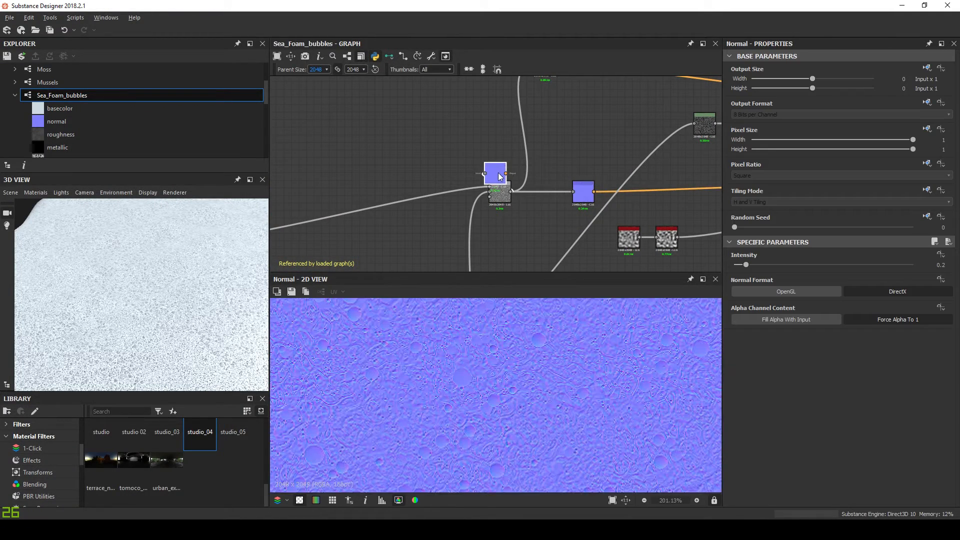
scroll(460, 180, "down", 2)
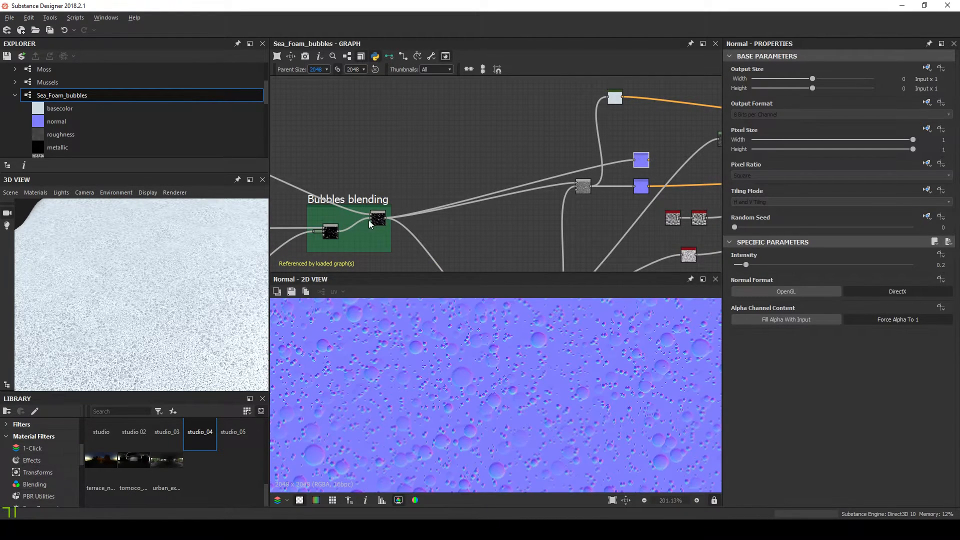
double_click(377, 219)
scroll(497, 174, "up", 3)
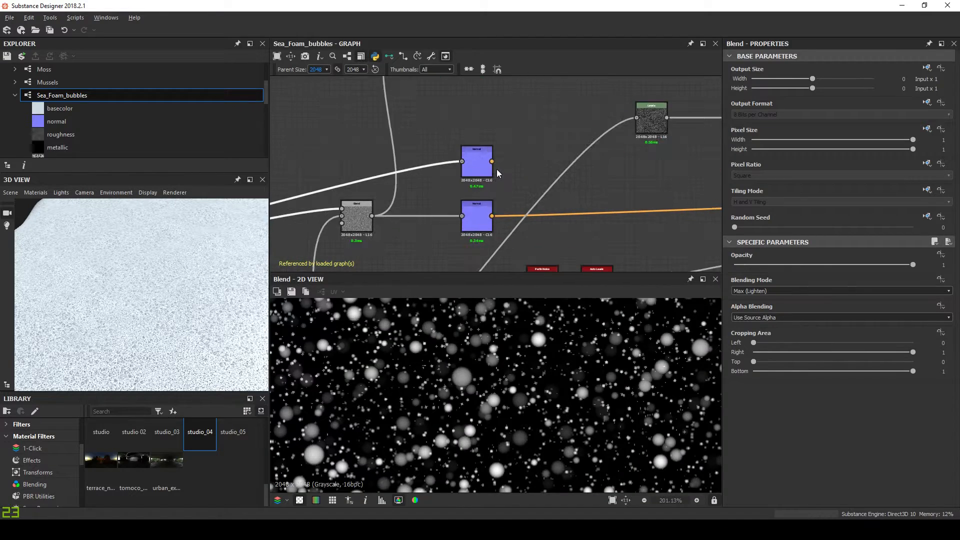
left_click(494, 162)
scroll(651, 194, "down", 3)
middle_click_drag(658, 194, 530, 185)
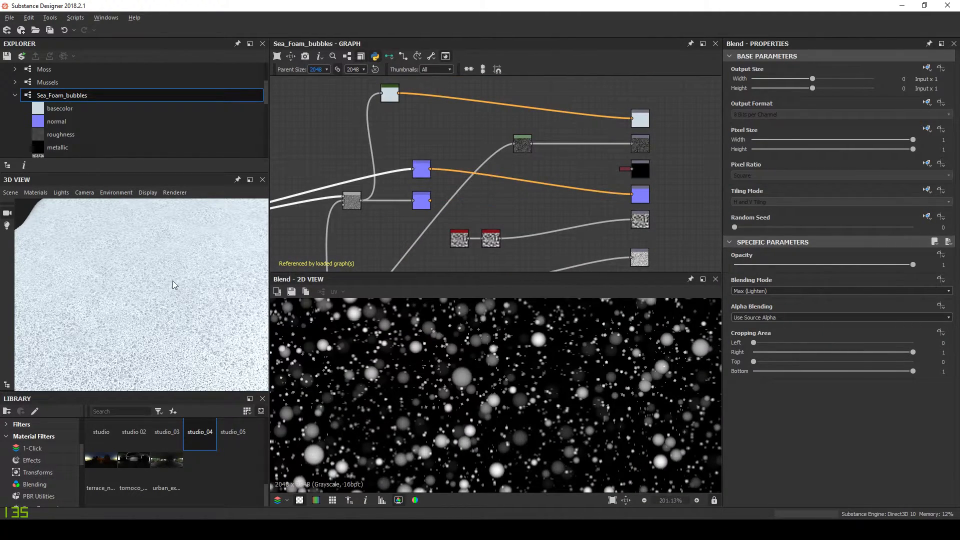
Step: Light the 3D view with the tomoco environment and examine the bubble relief on the surface
left_click_drag(186, 317, 250, 338)
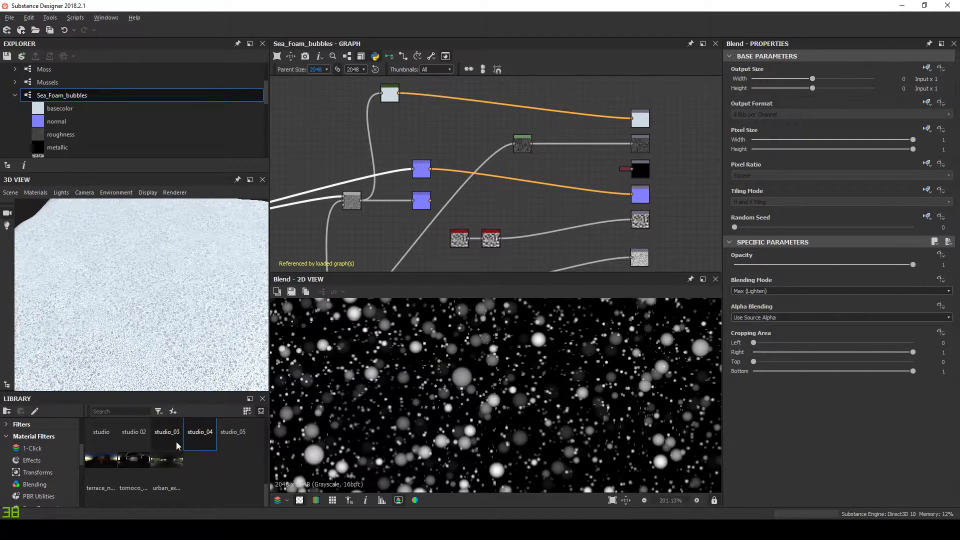
left_click_drag(135, 469, 152, 289)
mouse_move(199, 323)
left_mouse_down()
mouse_move(146, 311)
mouse_move(184, 317)
mouse_move(185, 295)
mouse_move(207, 292)
mouse_move(172, 296)
mouse_move(184, 289)
left_mouse_up()
middle_click_drag(456, 189, 476, 176)
scroll(400, 198, "up", 2)
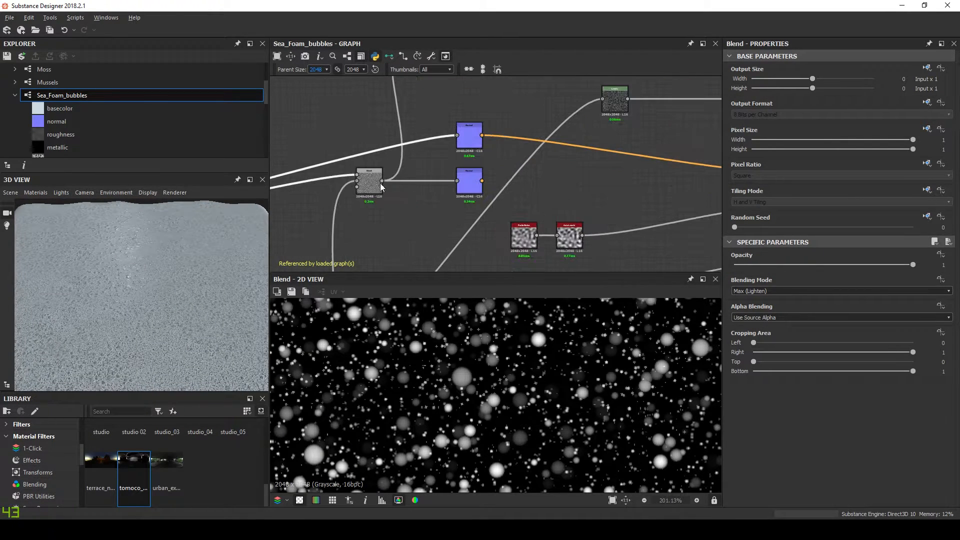
Step: Feed the original Normal node from the last Roughness normal and AO base Blend and set its intensity to 0.1
middle_click_drag(388, 192, 445, 151)
scroll(447, 202, "down", 4)
scroll(419, 225, "up", 2)
middle_click_drag(419, 225, 417, 227)
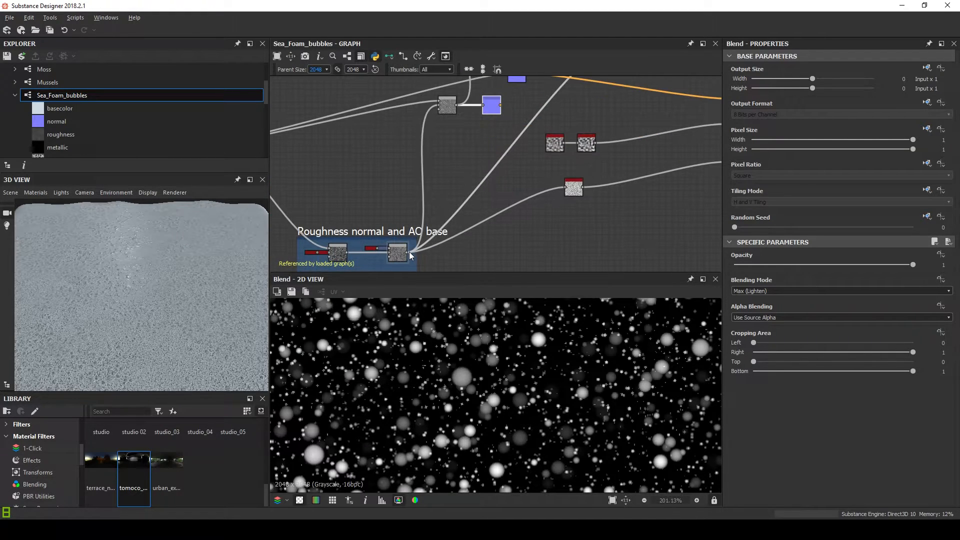
left_click_drag(410, 254, 472, 169)
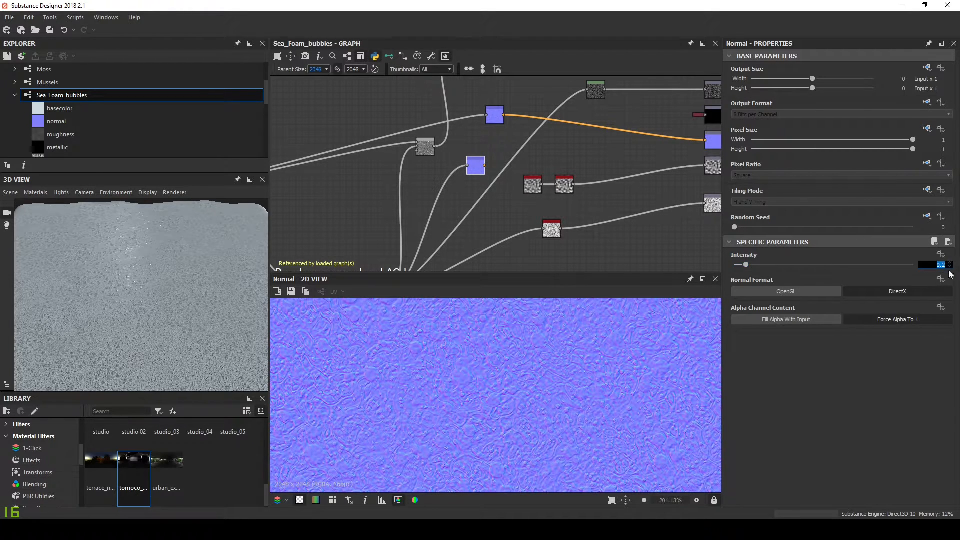
Step: Set the intensity of the bubbles' Normal node to 0.5
left_click_drag(497, 119, 484, 119)
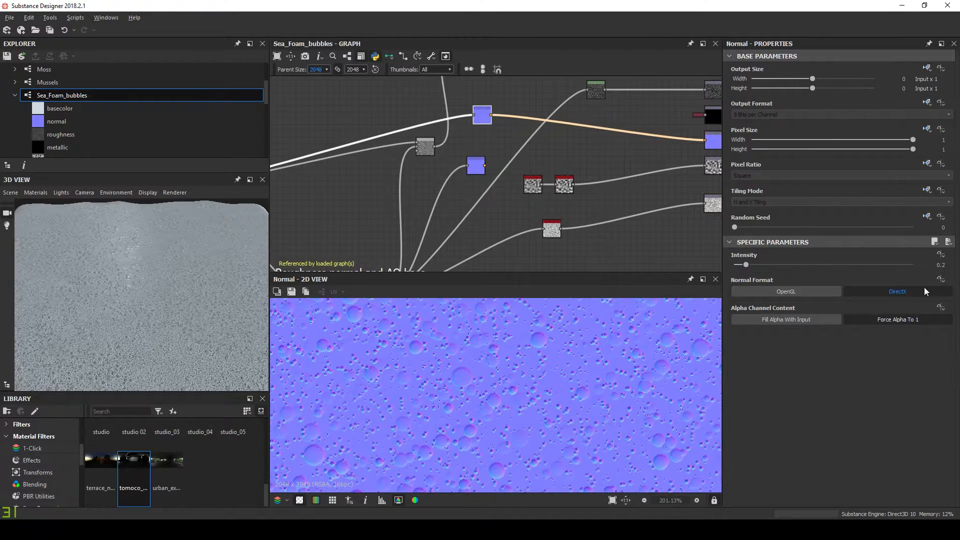
type(".5")
key("Return")
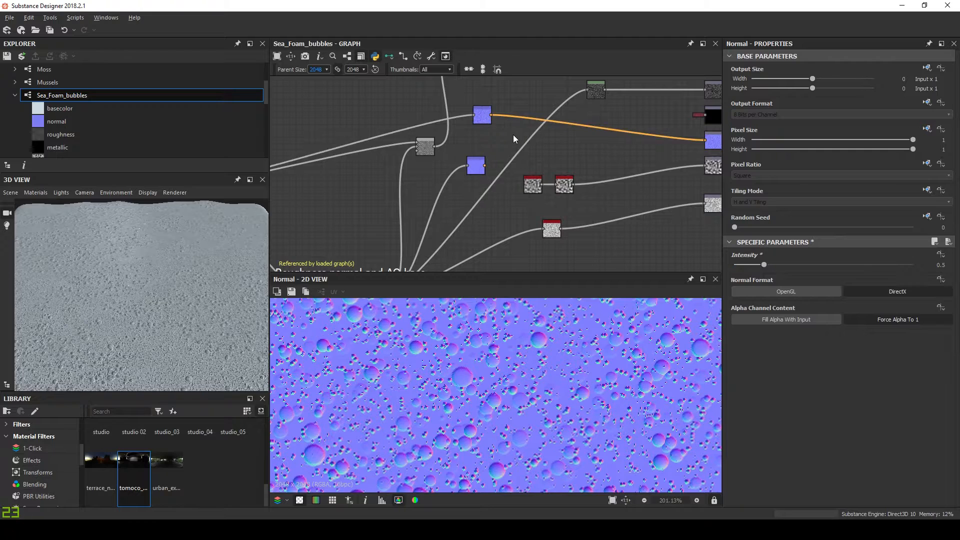
Step: Add a Normal Blend node and connect both Normal nodes to its inputs
key("space")
type("normal")
key("Down")
key("Return")
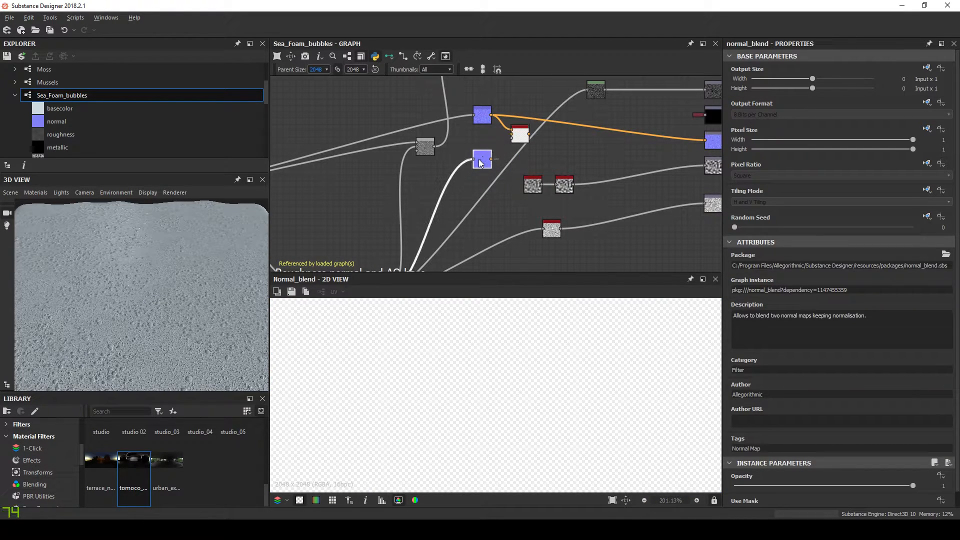
left_click_drag(503, 141, 512, 134)
left_click(528, 132)
Step: Add a Histogram Scan node fed by the final Bubbles blending Blend and raise its position to about 0.97
scroll(529, 130, "down", 3)
scroll(363, 154, "up", 3)
double_click(360, 151)
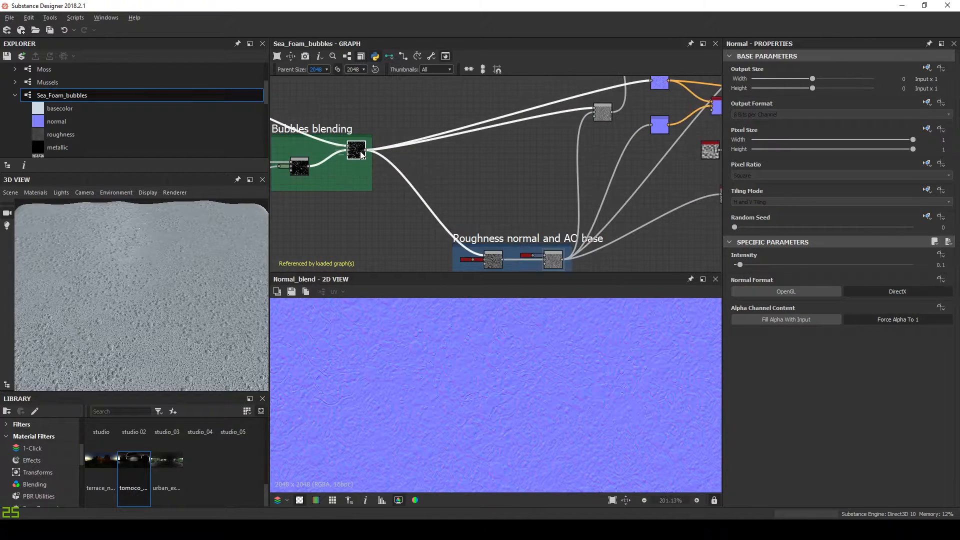
key("space")
type("histogram")
key("Down")
key("Return")
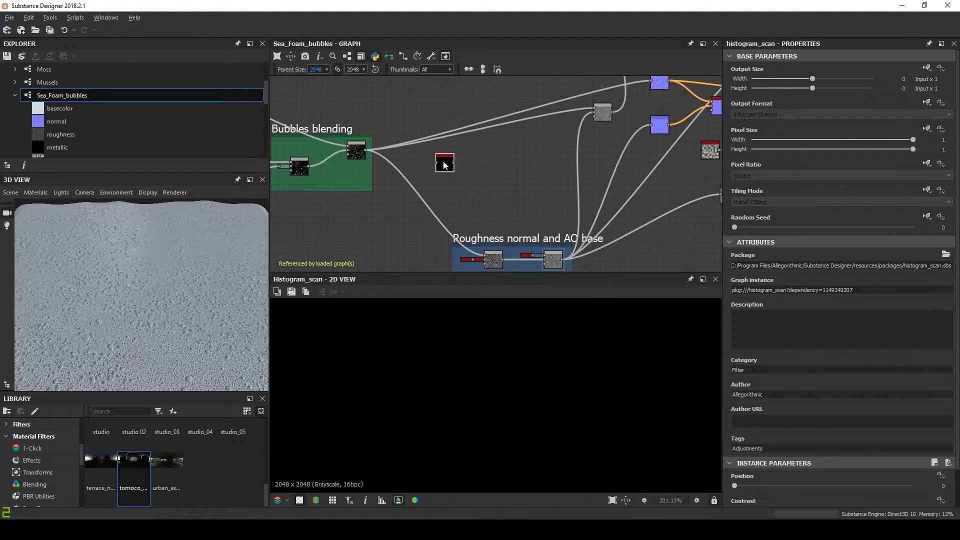
scroll(425, 155, "up", 2)
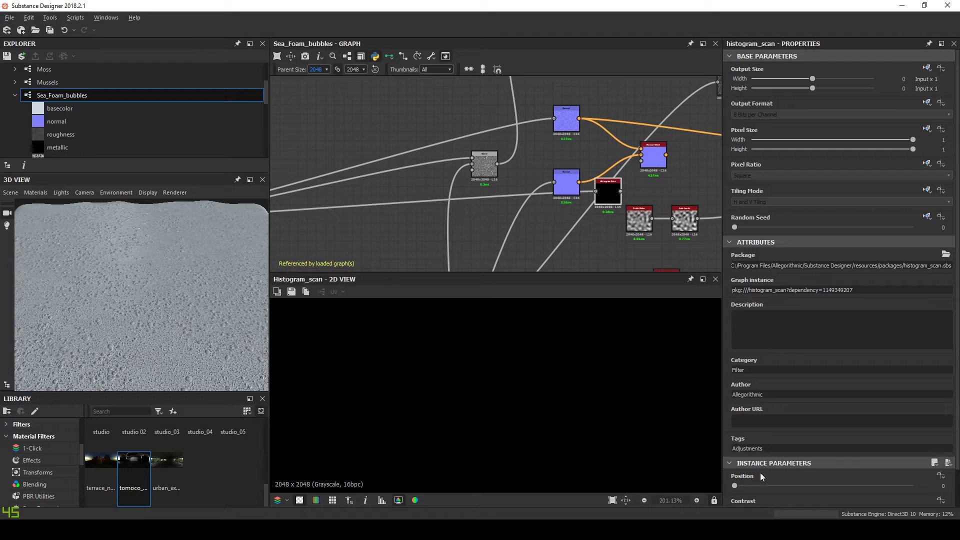
left_click_drag(761, 484, 907, 482)
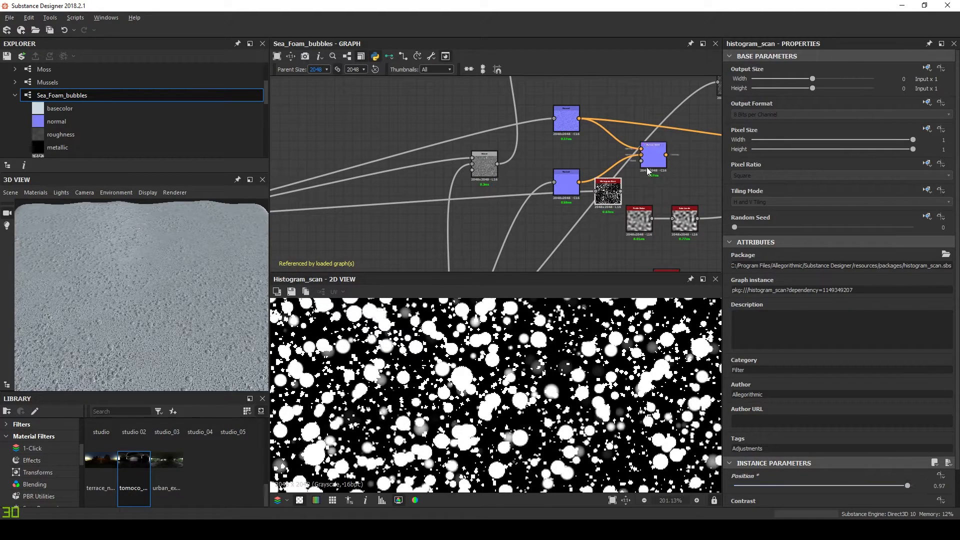
scroll(901, 487, "down", 1)
left_click_drag(910, 446, 913, 444)
Step: Mask the Normal Blend with the Histogram Scan and connect the Normal Blend to the Normal output
middle_click_drag(640, 153, 571, 166)
left_click_drag(552, 204, 571, 174)
double_click(582, 171)
left_click(596, 169)
scroll(671, 173, "down", 1)
middle_click_drag(670, 172, 445, 190)
scroll(188, 331, "up", 3)
mouse_move(187, 331)
left_mouse_down()
mouse_move(163, 338)
mouse_move(174, 333)
left_mouse_up()
Step: Insert a Safe Transform Grayscale node between the two Blend nodes in the Bubbles blending frame
scroll(380, 145, "down", 4)
middle_click_drag(409, 175, 662, 150)
scroll(438, 176, "up", 3)
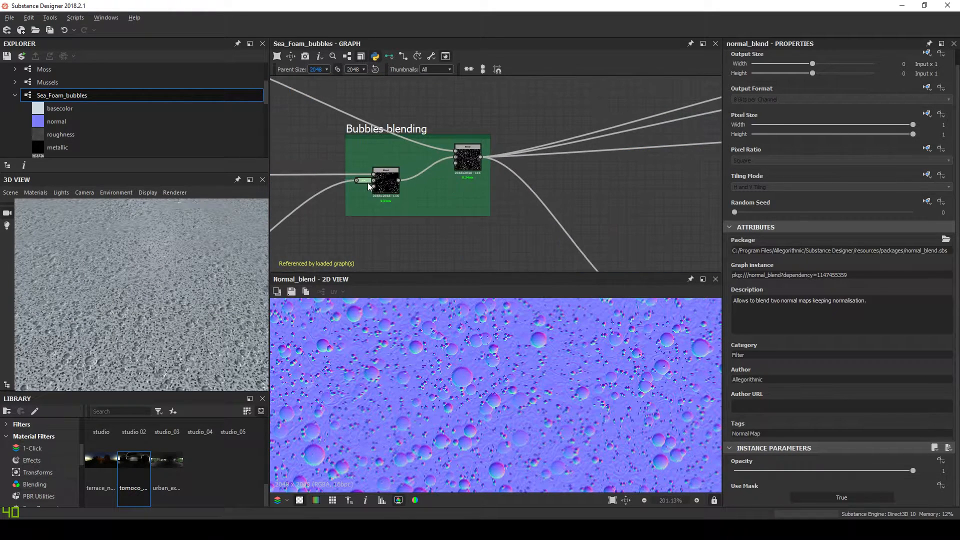
right_click(385, 189)
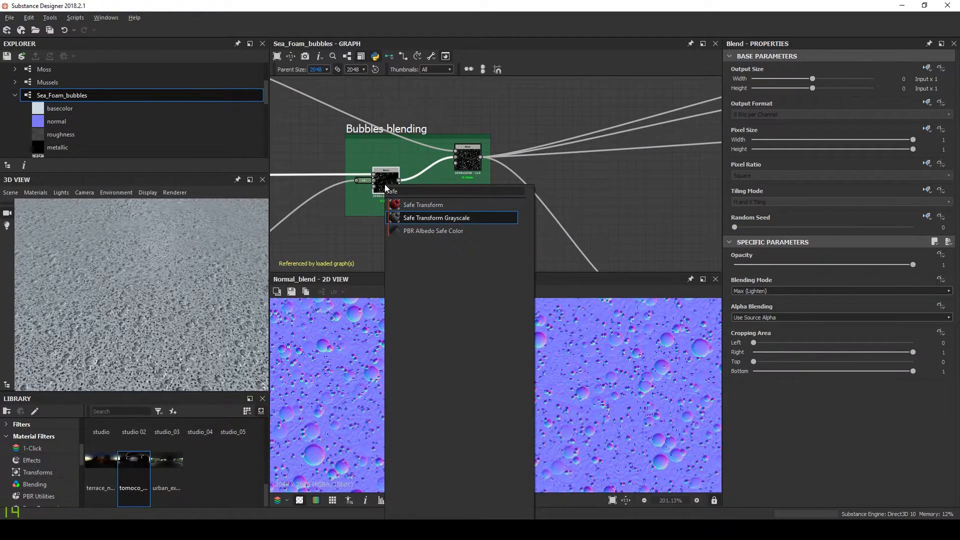
left_click(401, 223)
double_click(431, 183)
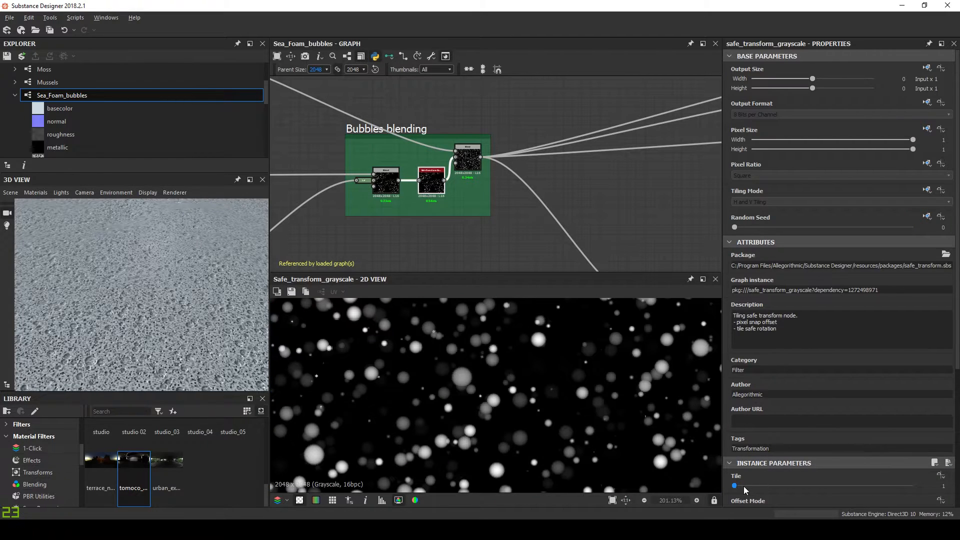
scroll(153, 309, "down", 3)
mouse_move(155, 308)
left_mouse_down()
mouse_move(183, 322)
mouse_move(149, 295)
mouse_move(164, 312)
mouse_move(153, 314)
mouse_move(170, 323)
mouse_move(164, 298)
mouse_move(194, 278)
mouse_move(183, 298)
mouse_move(25, 274)
mouse_move(75, 262)
mouse_move(150, 275)
mouse_move(138, 284)
mouse_move(129, 258)
left_mouse_up()
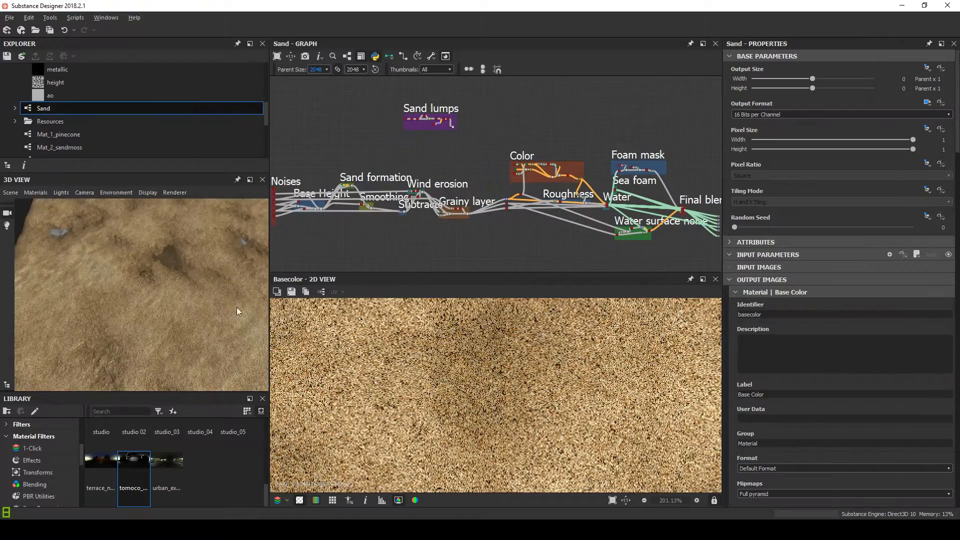
Step: Examine the Sand graph's Sea foam, Water, Water surface noise and Final blend frames through to the outputs
left_click_drag(236, 307, 185, 329)
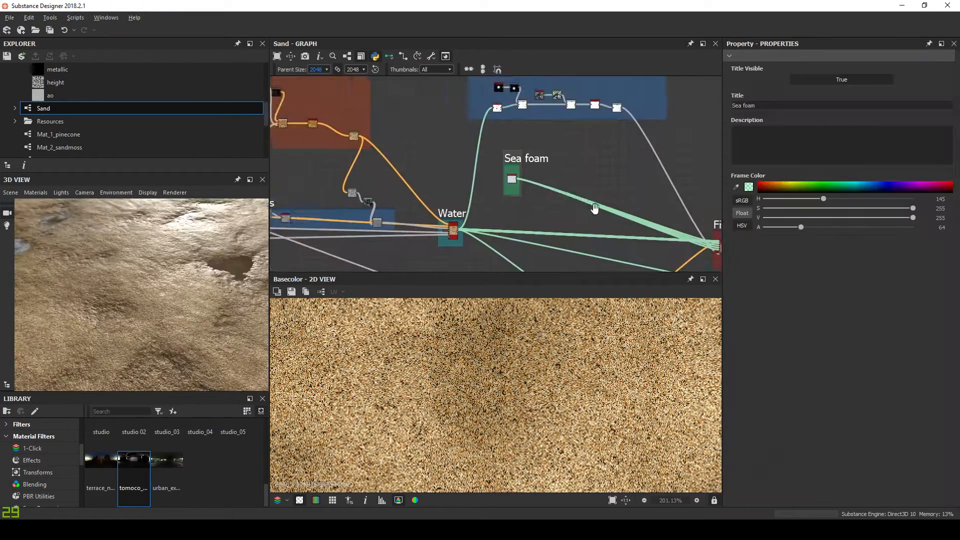
middle_click_drag(595, 208, 488, 186)
middle_click_drag(417, 195, 403, 167)
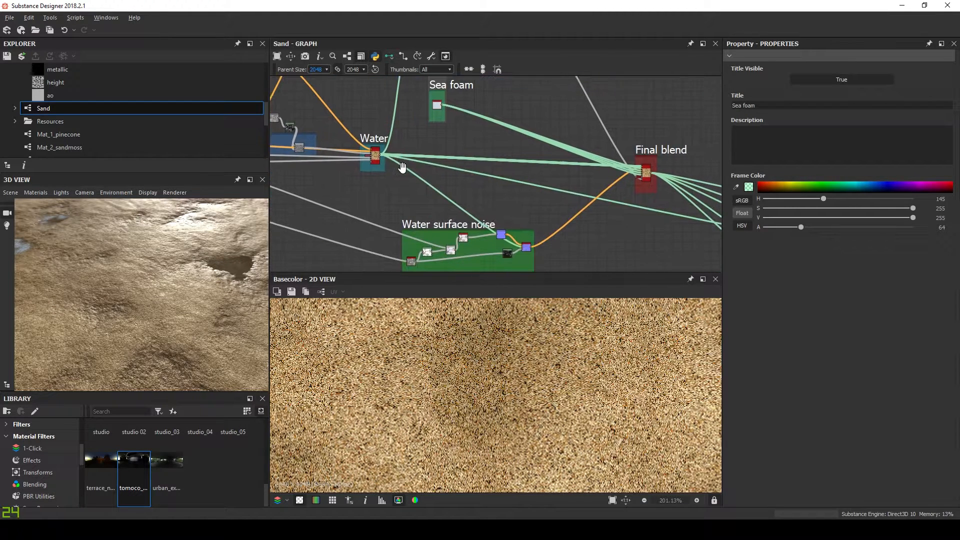
middle_click_drag(522, 170, 340, 126)
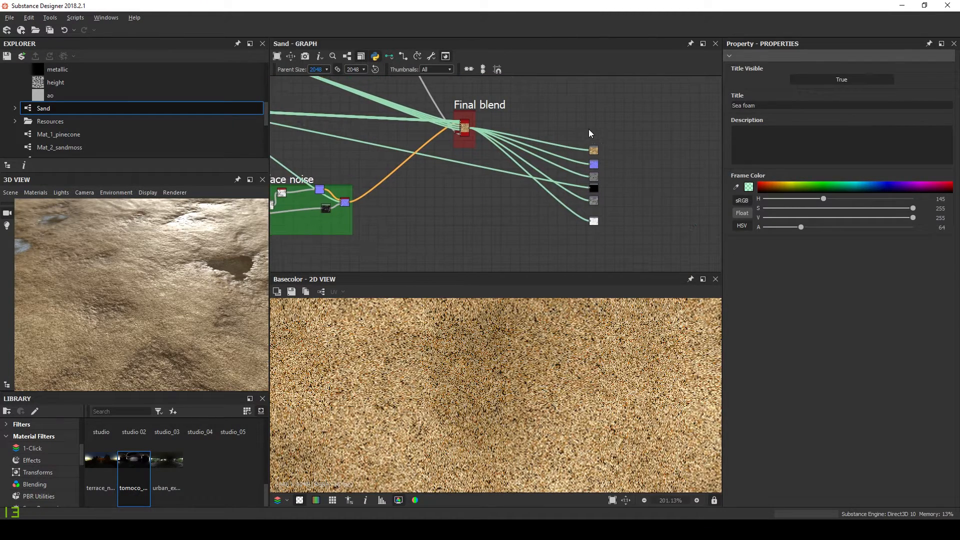
Step: Switch the Sand graph's link mode from grouped material links to individual channel links
middle_click_drag(422, 142, 545, 193)
scroll(383, 152, "up", 1)
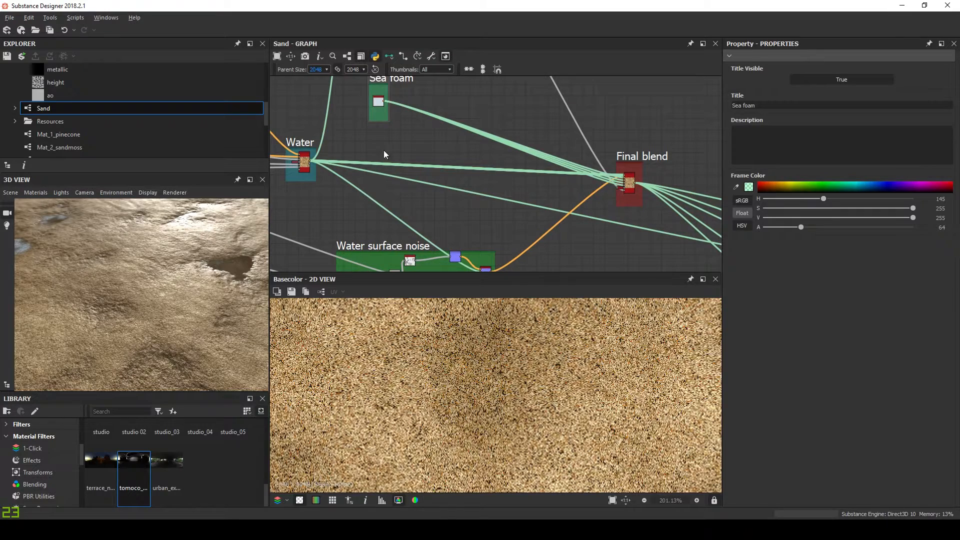
left_click(391, 57)
left_click(401, 71)
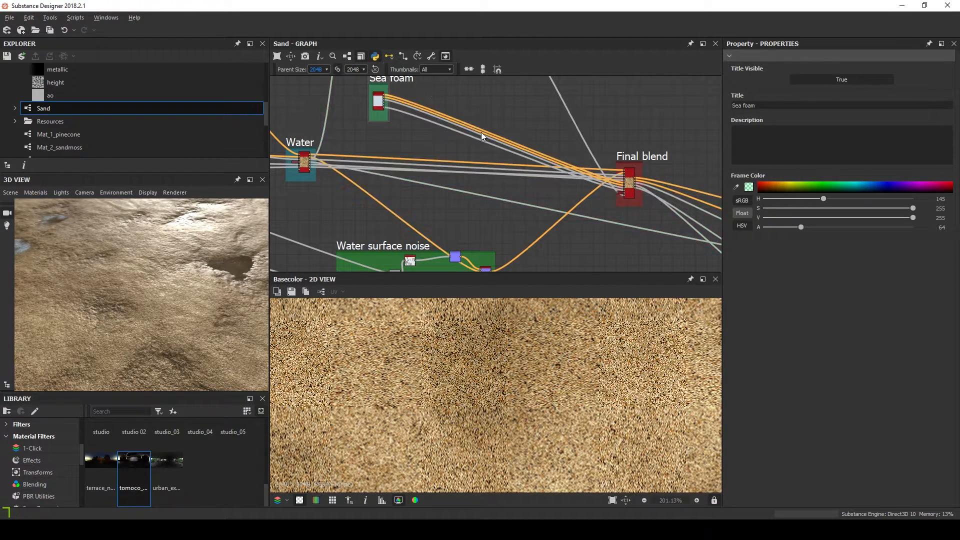
Step: Examine the individual links running from the Water and Sea foam nodes into the Final blend's Material Blend node
scroll(630, 189, "up", 4)
scroll(631, 189, "up", 5)
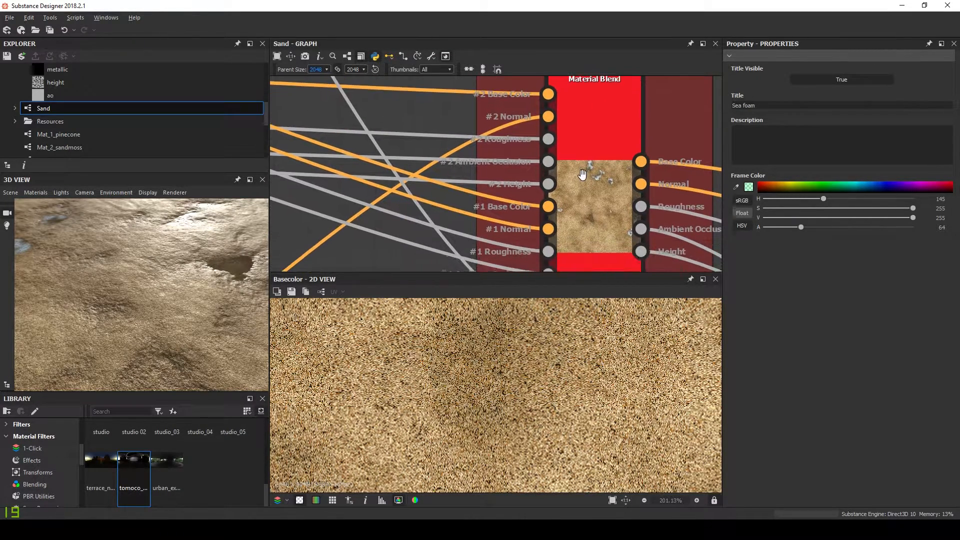
scroll(552, 106, "down", 5)
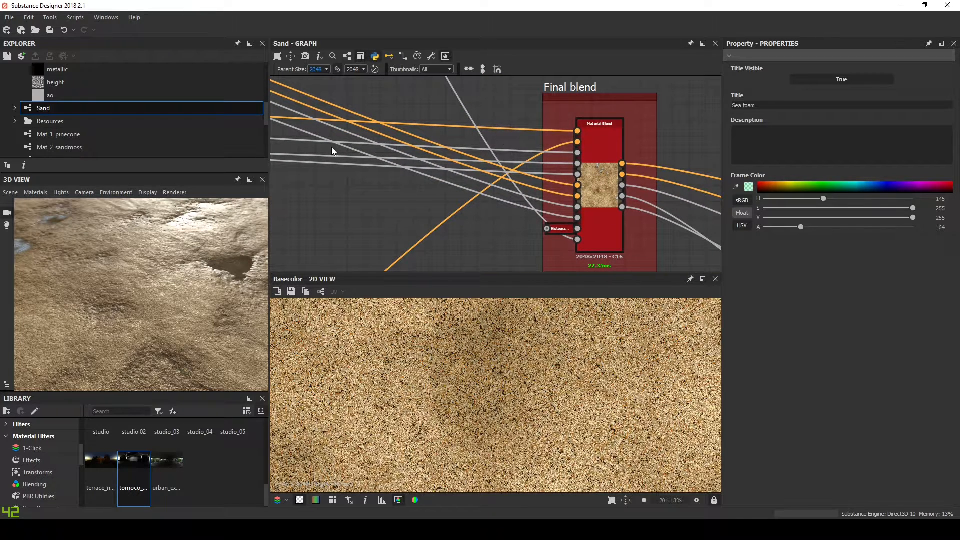
middle_click_drag(332, 152, 468, 163)
left_click_drag(340, 162, 345, 176)
scroll(404, 183, "down", 2)
middle_click_drag(405, 185, 707, 206)
middle_click_drag(460, 172, 486, 174)
scroll(450, 184, "down", 3)
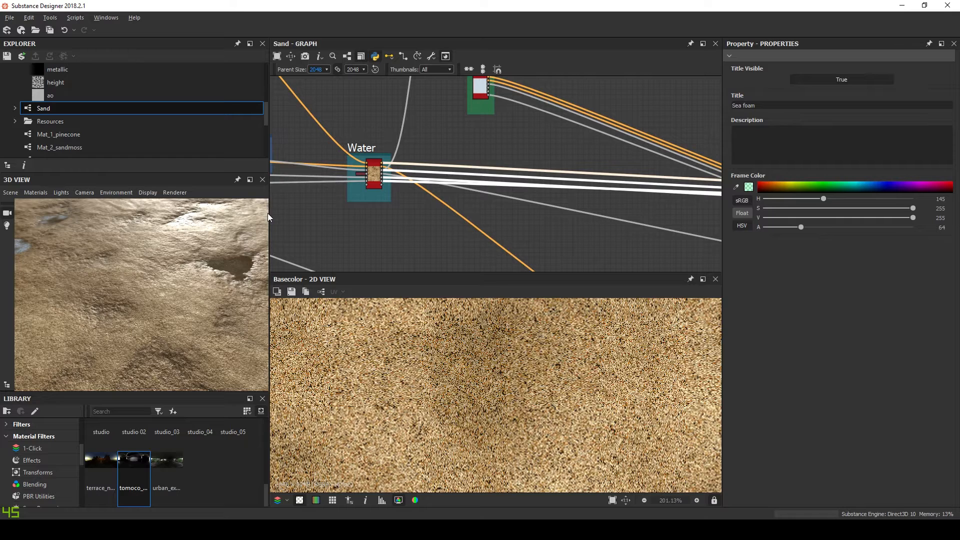
left_click_drag(269, 214, 250, 213)
Step: Preview the small Histogram Range node docked to the Final blend's Material Blend, showing its full mask in the 2D view
scroll(511, 165, "down", 3)
middle_click_drag(508, 164, 381, 169)
scroll(560, 200, "up", 7)
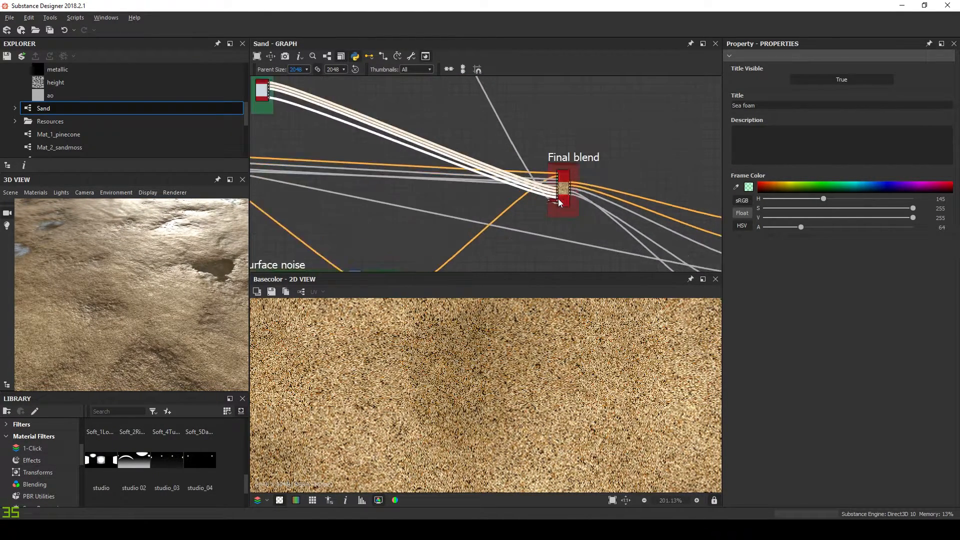
left_click(548, 245)
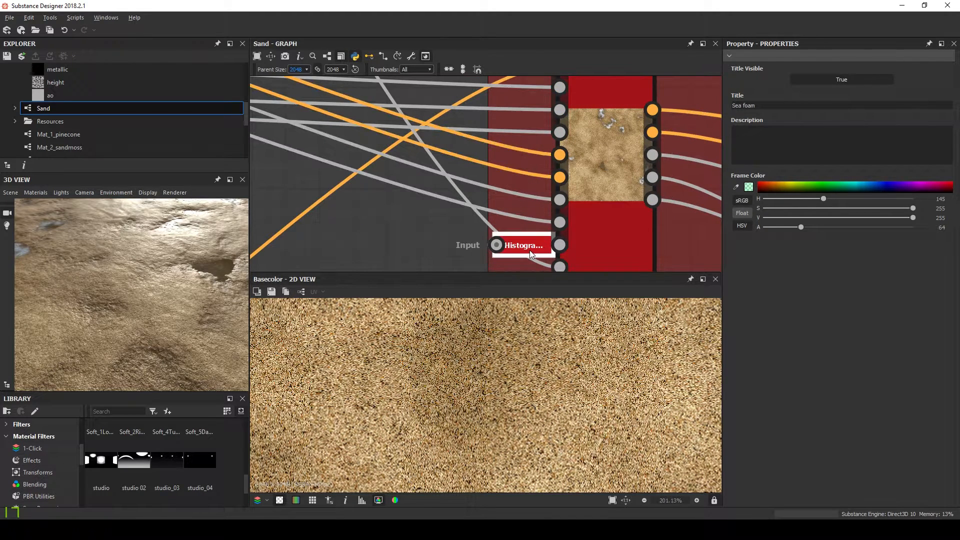
middle_click_drag(547, 245, 531, 195)
double_click(536, 222)
scroll(525, 375, "down", 9)
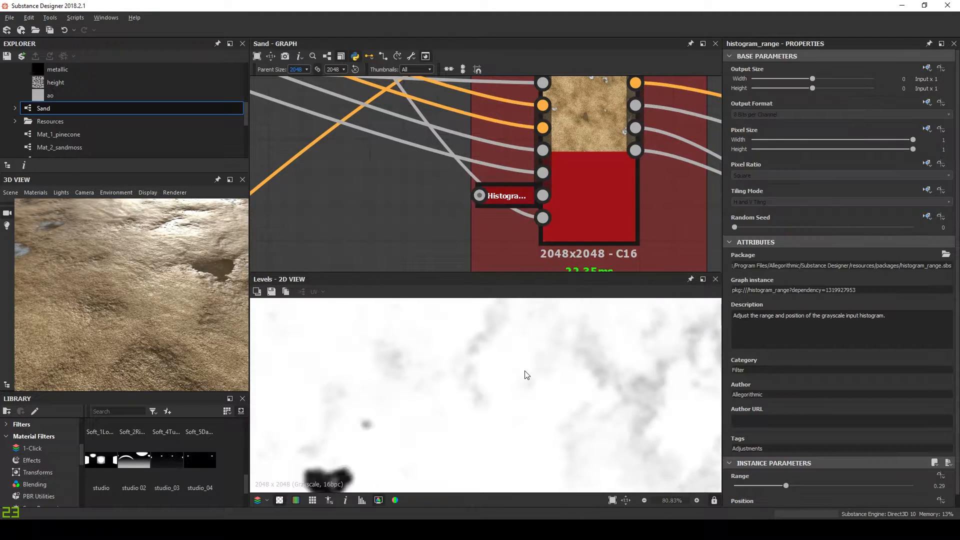
middle_click_drag(484, 386, 515, 350)
scroll(507, 381, "down", 2)
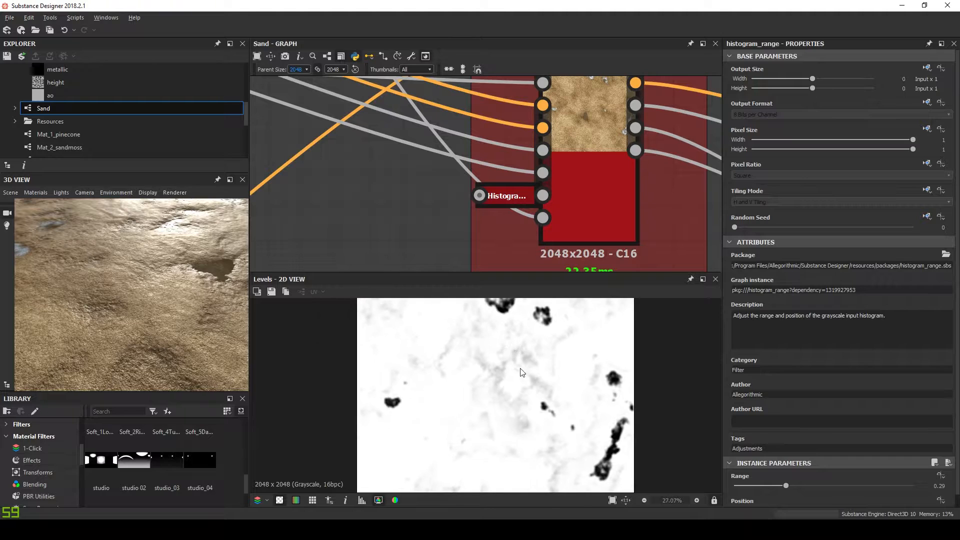
Step: Compare the dark areas of the blend mask with the puddles in the 3D preview
left_click_drag(186, 265, 155, 273)
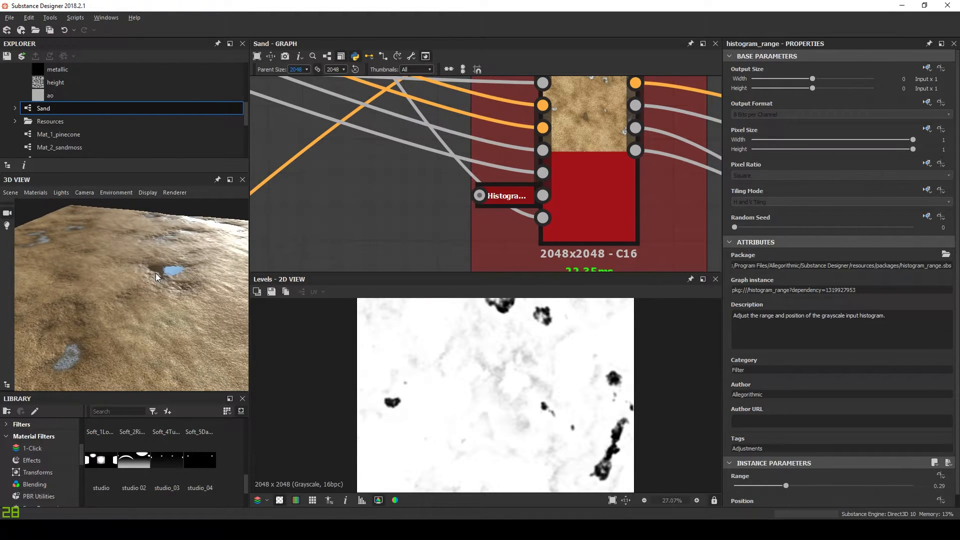
middle_click_drag(547, 388, 559, 422)
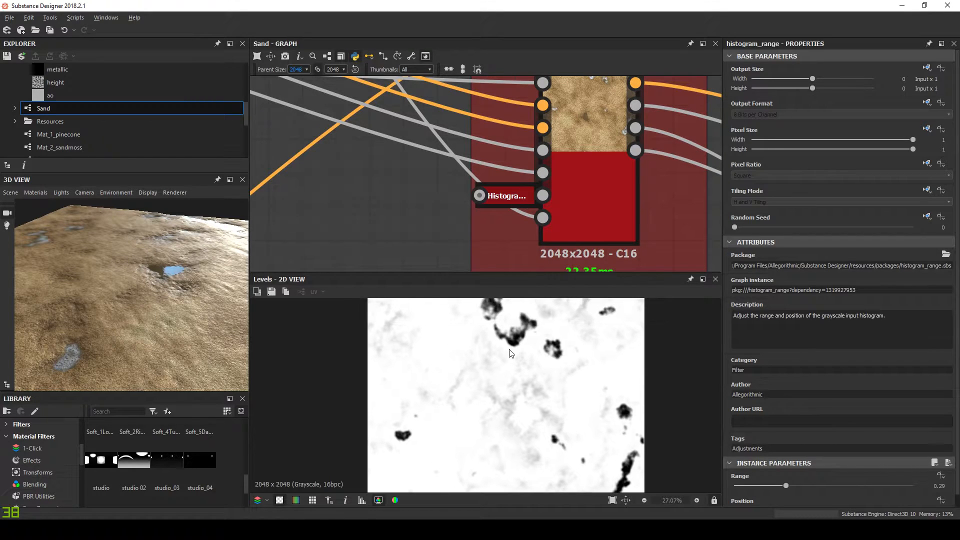
scroll(506, 369, "down", 1)
left_click_drag(158, 272, 185, 258)
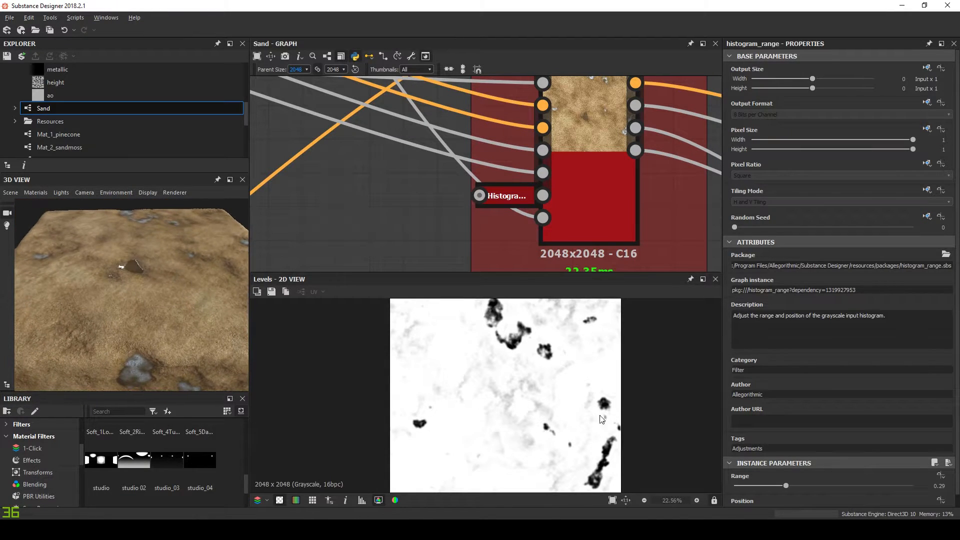
scroll(441, 393, "down", 2)
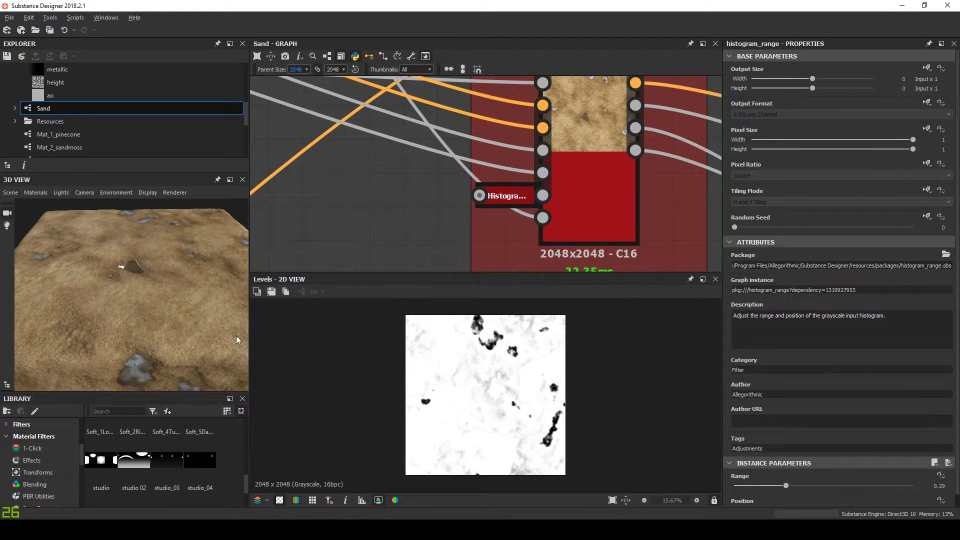
Step: Preview the Roughness output of the Water Level node in the Water frame
scroll(532, 178, "down", 3)
middle_click_drag(458, 141, 609, 279)
scroll(595, 215, "down", 4)
middle_click_drag(543, 200, 661, 215)
middle_click_drag(353, 185, 475, 242)
scroll(430, 161, "down", 4)
middle_click_drag(397, 180, 457, 167)
scroll(409, 197, "up", 7)
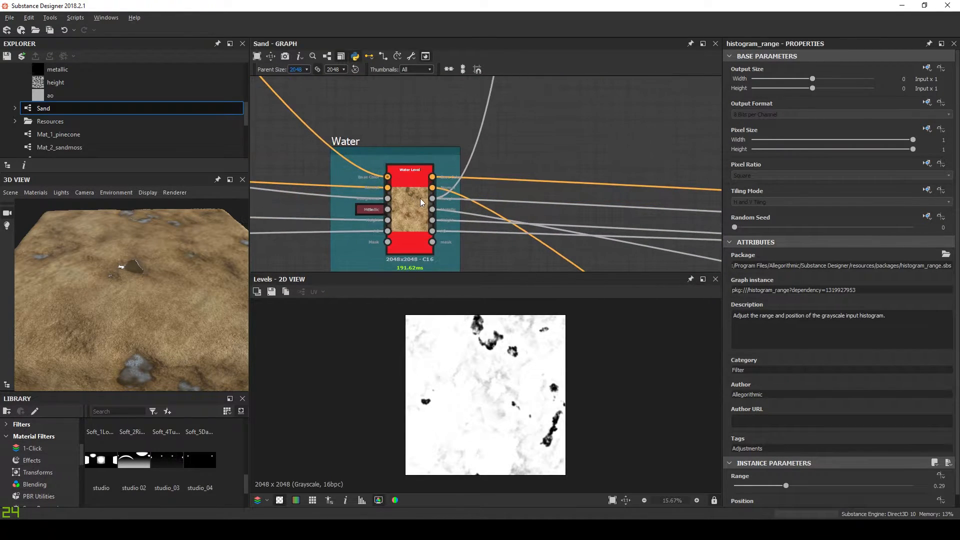
scroll(421, 198, "up", 3)
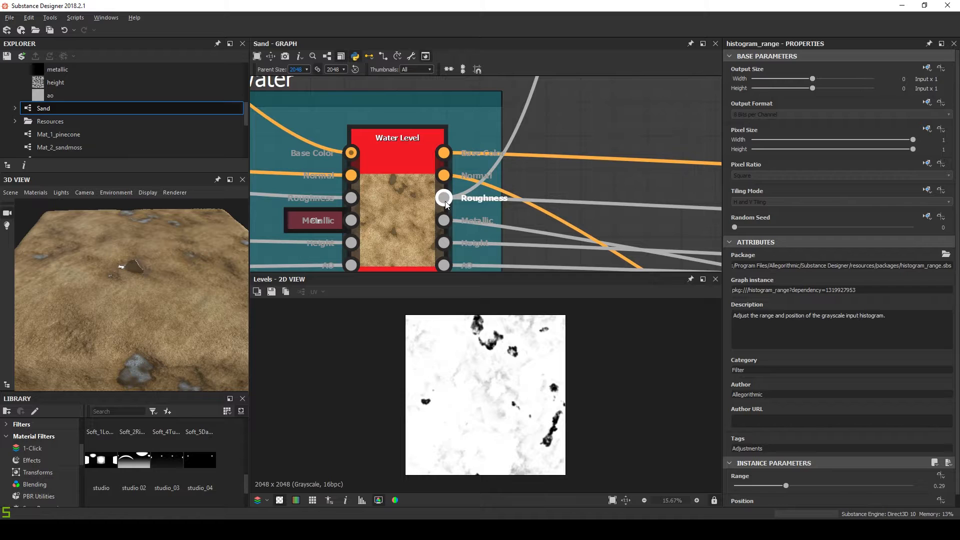
double_click(444, 198)
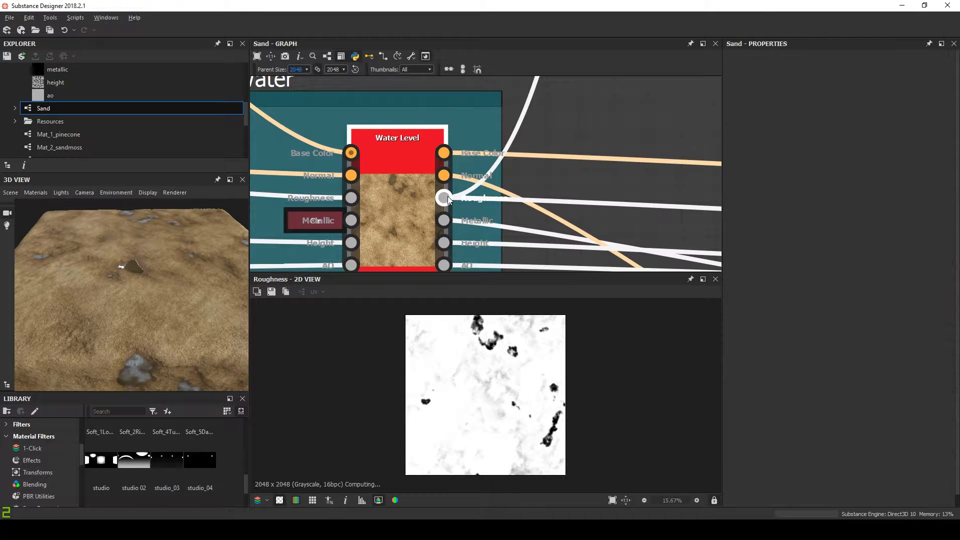
scroll(490, 352, "up", 3)
scroll(490, 352, "down", 2)
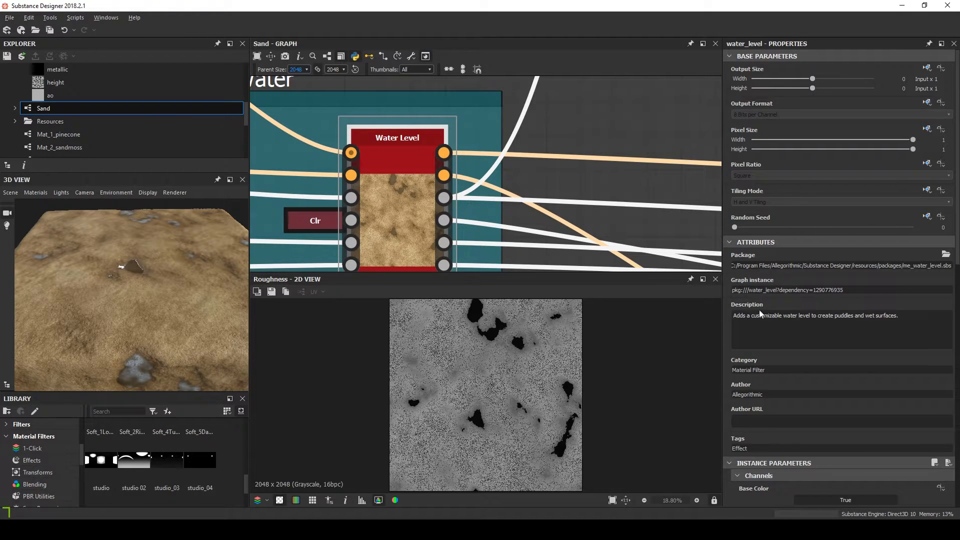
Step: Try a Water Level of 0.75 on the Water Level node and check the puddles in the 3D preview
scroll(827, 369, "down", 6)
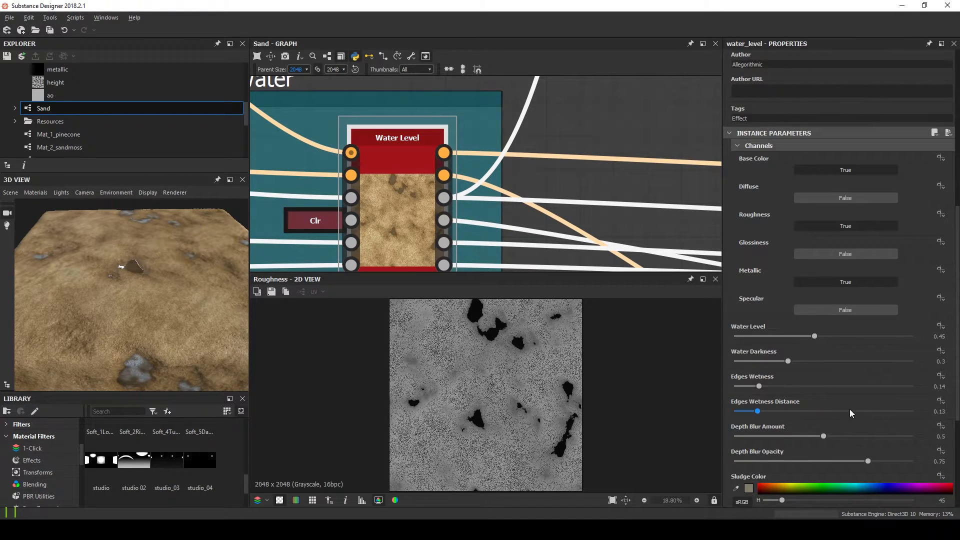
left_click_drag(172, 325, 141, 323)
scroll(182, 310, "up", 3)
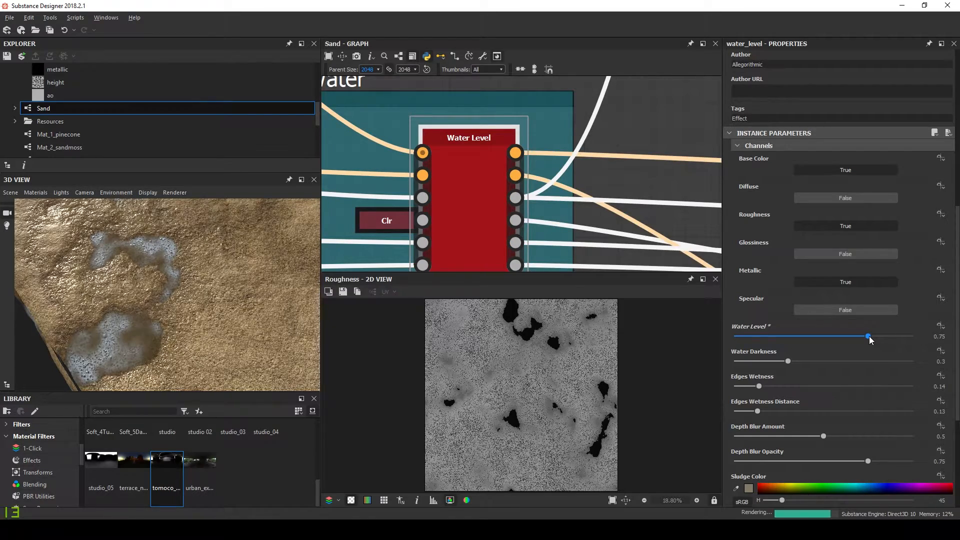
left_click_drag(162, 290, 246, 331)
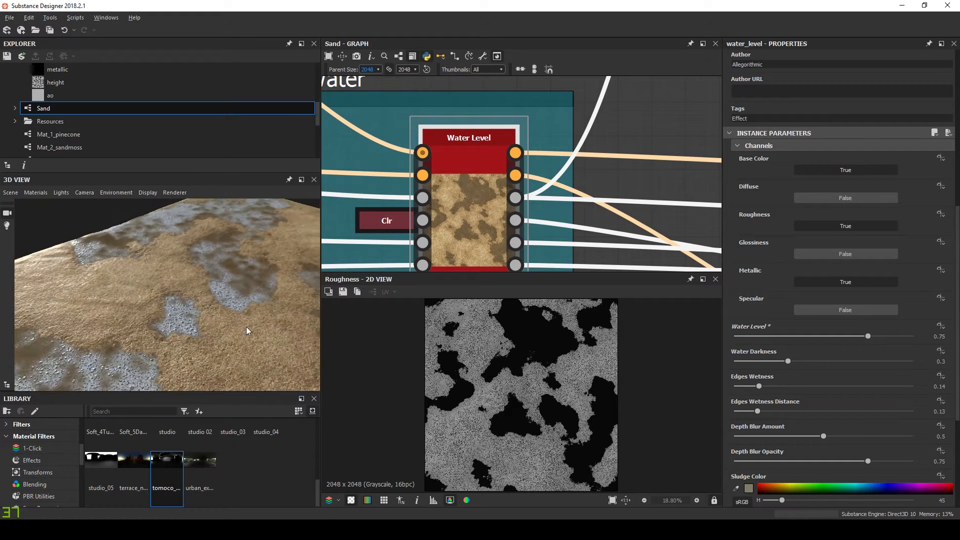
Step: Try a Water Level of 0 and inspect the sand surface in the 3D preview
left_click_drag(788, 335, 730, 334)
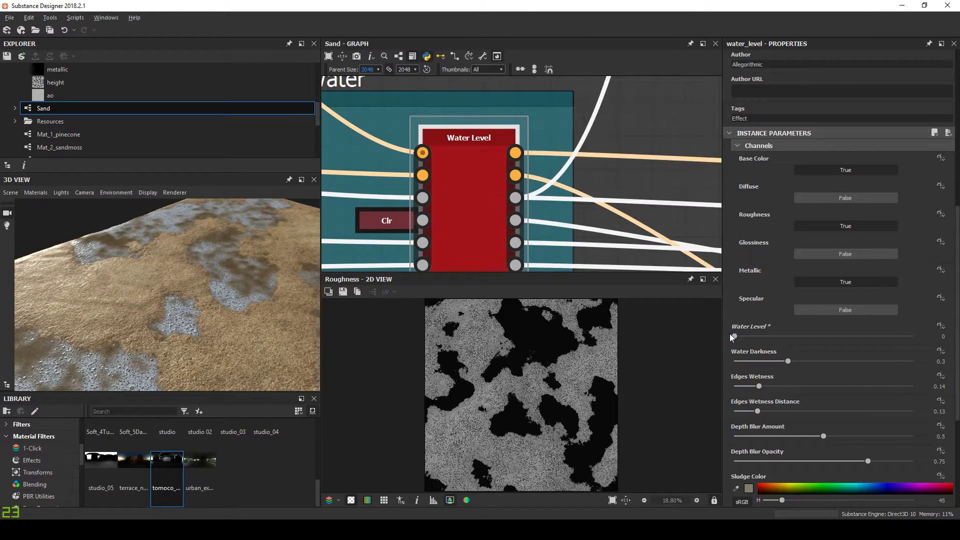
mouse_move(225, 313)
left_mouse_down()
mouse_move(235, 275)
mouse_move(211, 290)
mouse_move(220, 280)
mouse_move(221, 310)
mouse_move(179, 305)
mouse_move(218, 308)
mouse_move(224, 320)
left_mouse_up()
scroll(223, 316, "up", 2)
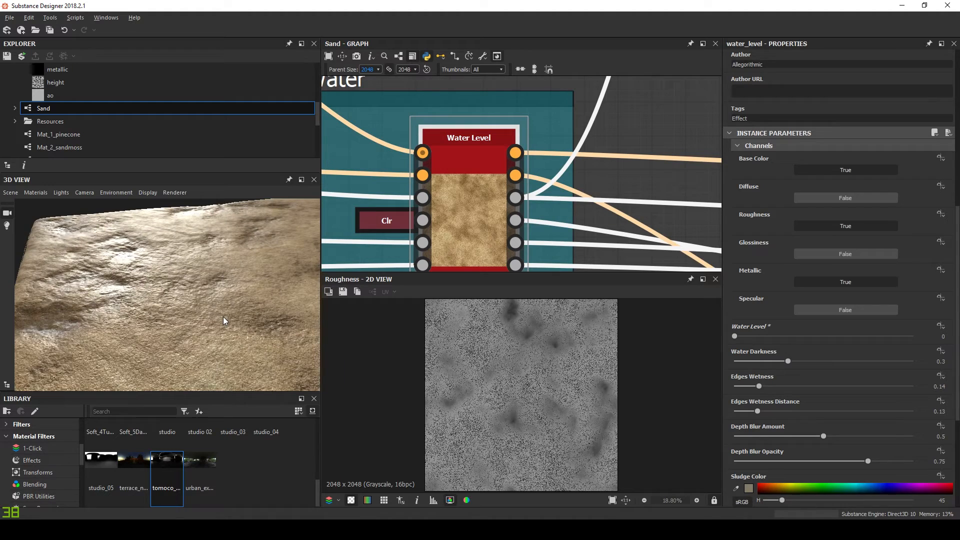
Step: Set the Water Level node's Water Level to 0.56 and check the puddles in the 3D preview
left_click(817, 336)
left_click_drag(783, 336, 834, 336)
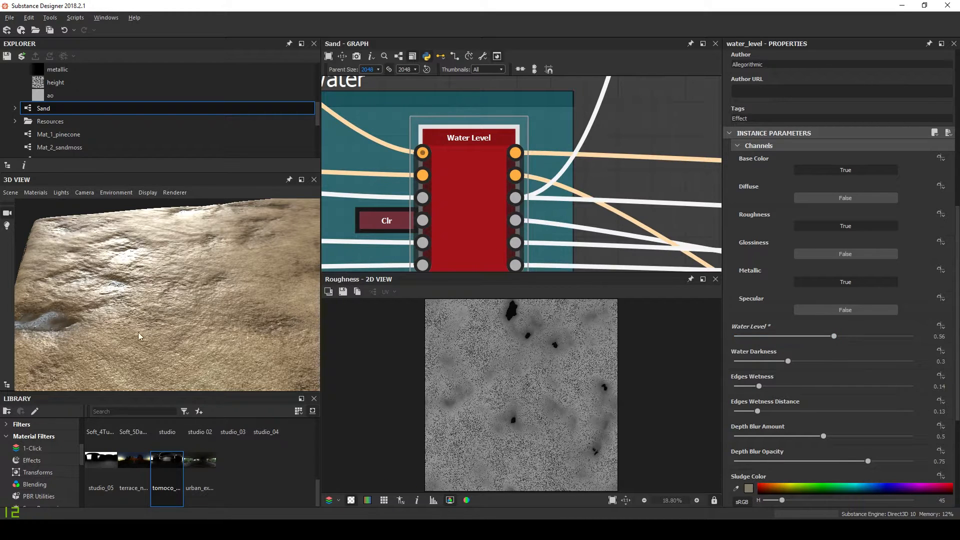
left_click_drag(135, 344, 185, 328)
Step: Reduce the Intensity of the Blur HQ Grayscale node in the Foam mask frame to 0.45 and inspect the foam in 3D
scroll(556, 152, "down", 5)
middle_click_drag(549, 173, 500, 307)
scroll(571, 145, "down", 4)
middle_click_drag(538, 208, 420, 385)
middle_click_drag(540, 168, 434, 157)
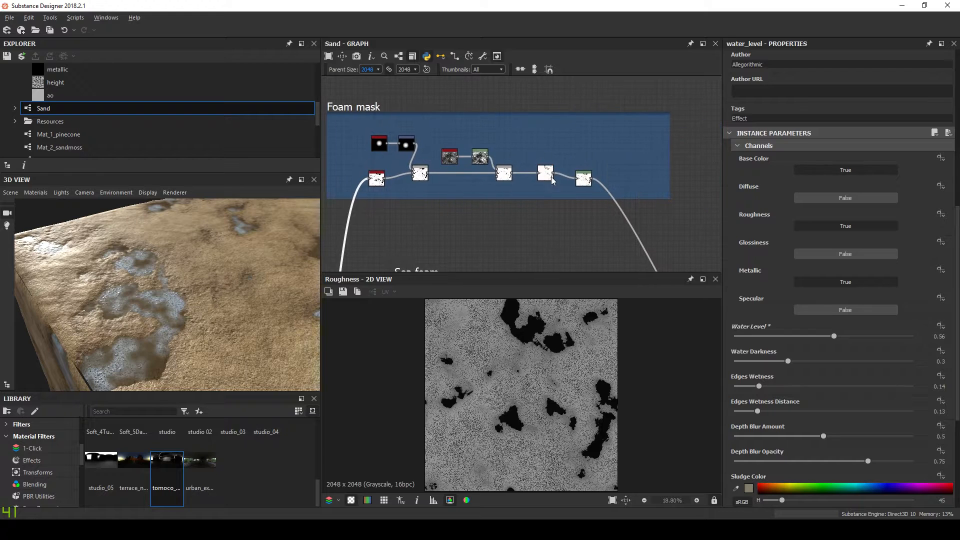
scroll(584, 192, "up", 2)
scroll(587, 191, "up", 6)
double_click(478, 161)
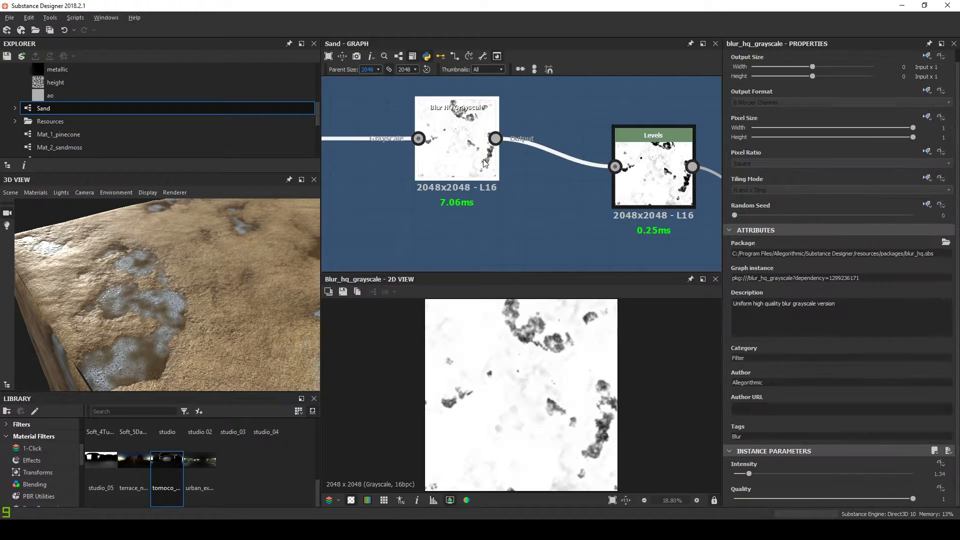
left_click_drag(750, 474, 743, 473)
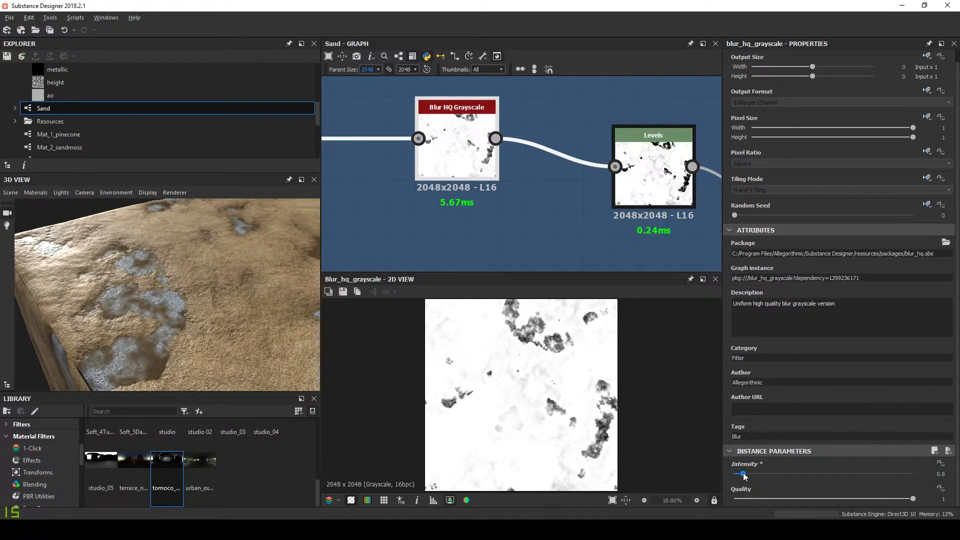
scroll(170, 299, "up", 2)
left_click_drag(169, 298, 181, 288)
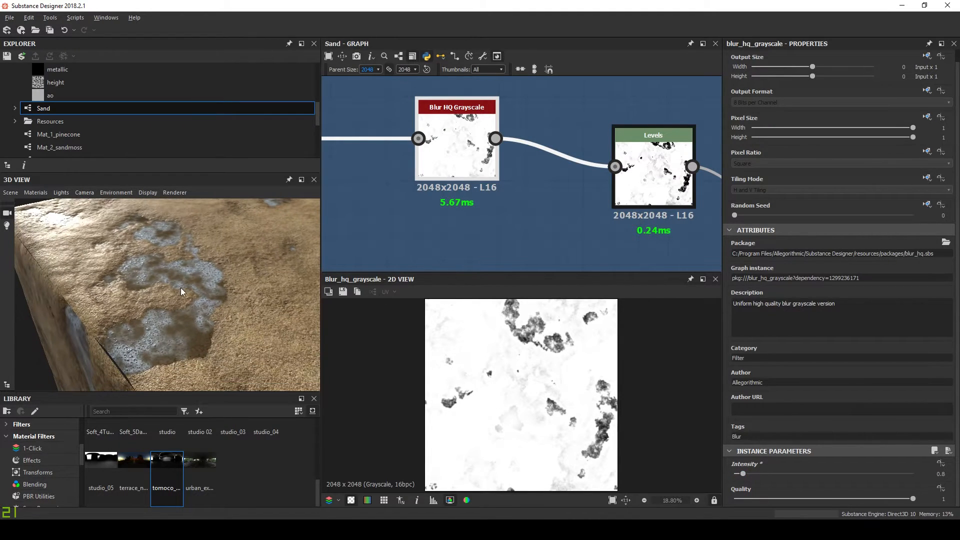
left_click_drag(743, 474, 741, 473)
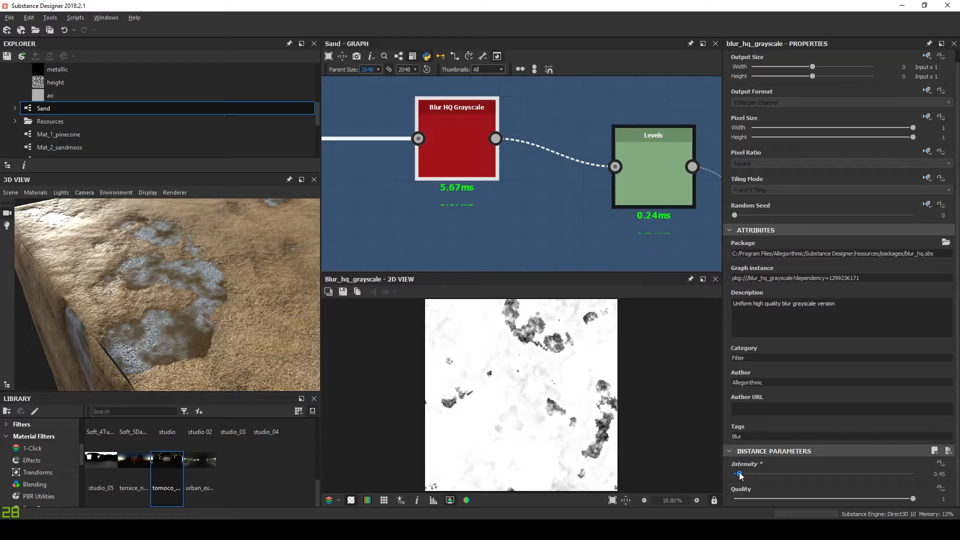
left_click_drag(170, 300, 266, 327)
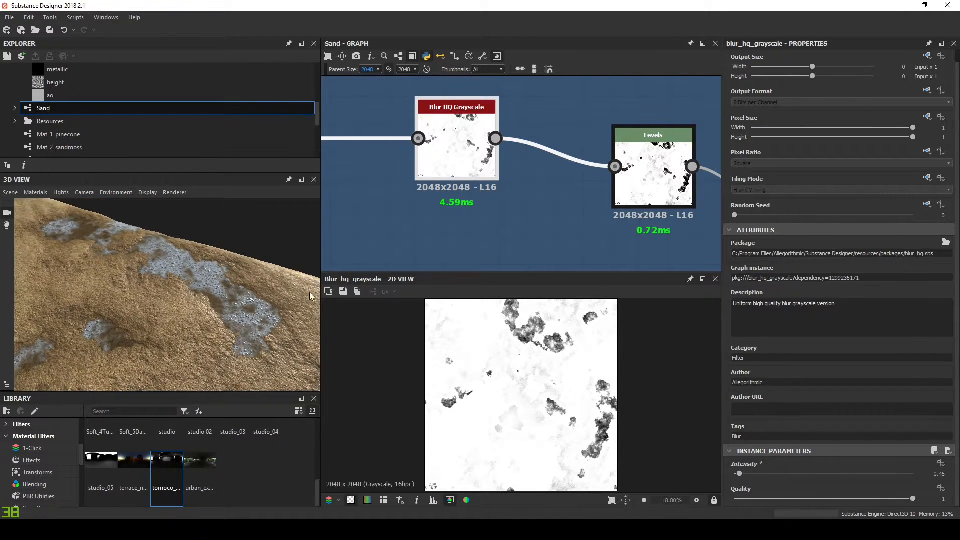
Step: Preview the Water Level node's Roughness output again and inspect the dark puddle areas up close
scroll(464, 160, "down", 7)
middle_click_drag(464, 161, 581, 109)
scroll(589, 146, "down", 4)
scroll(498, 201, "up", 5)
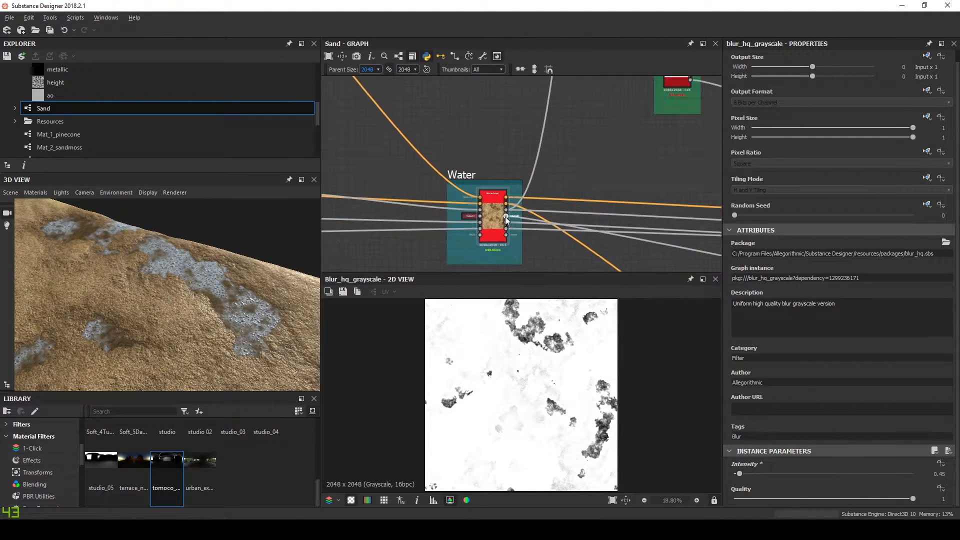
scroll(507, 219, "up", 2)
left_click(509, 206)
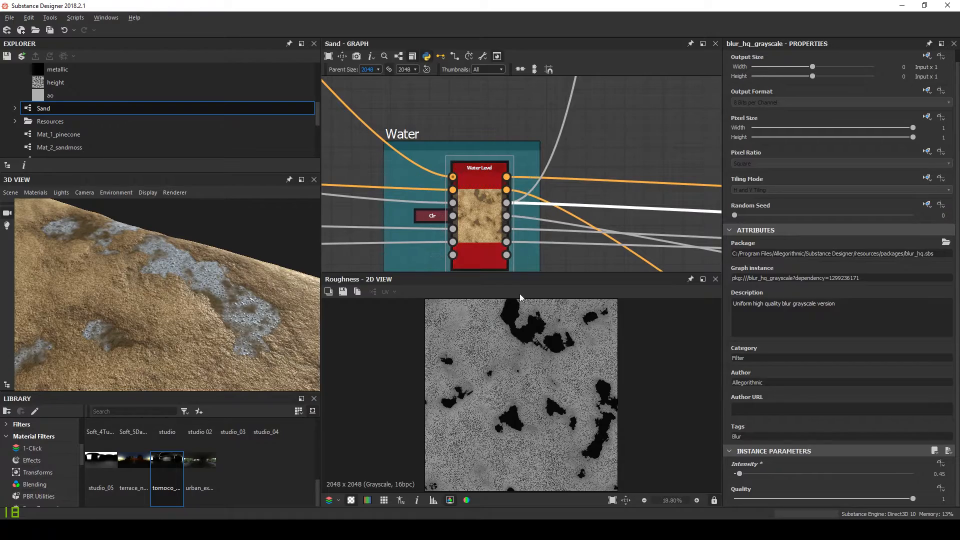
scroll(531, 350, "up", 3)
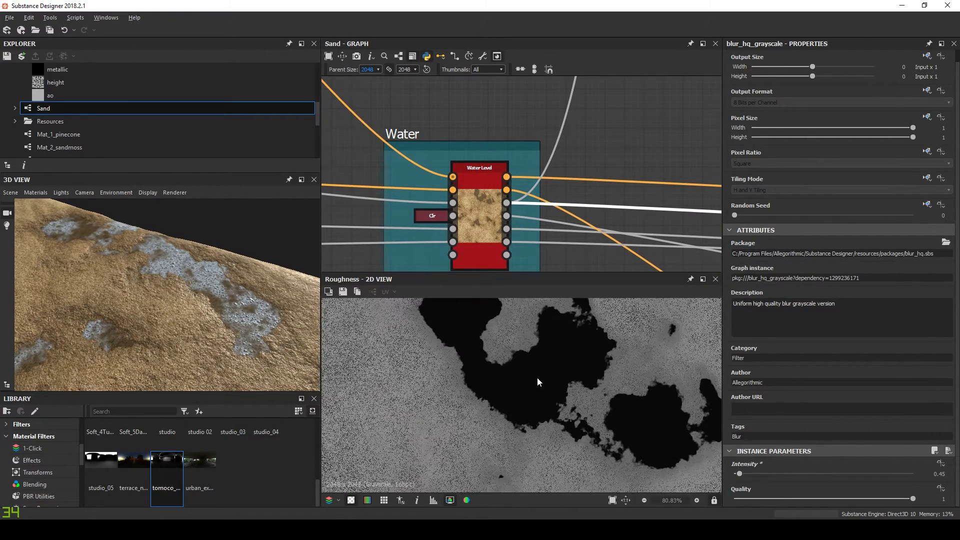
scroll(538, 377, "down", 2)
middle_click_drag(533, 399, 547, 353)
scroll(545, 385, "down", 1)
middle_click_drag(549, 426, 542, 392)
scroll(532, 252, "down", 3)
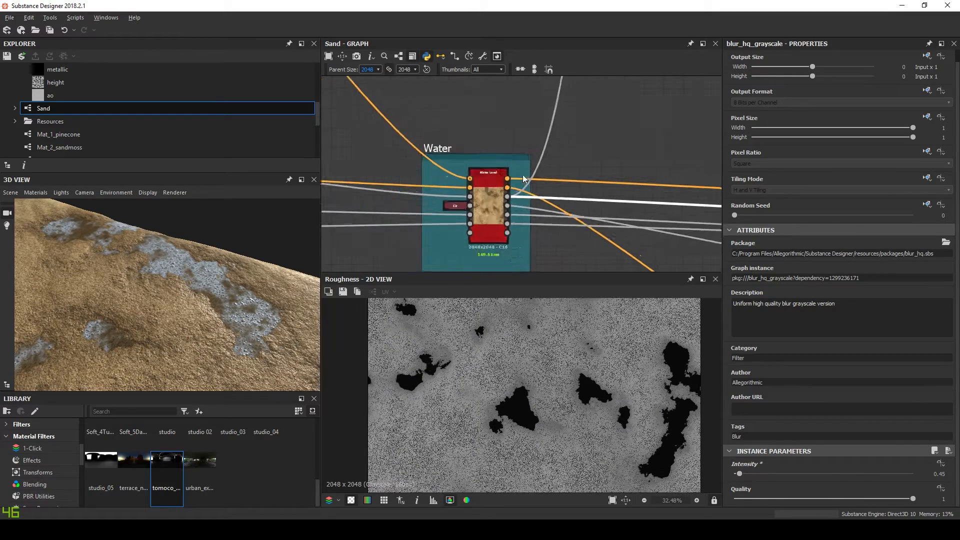
Step: Preview the Histogram Scan node that receives the roughness at the start of the Foam mask frame
scroll(500, 260, "down", 2)
scroll(452, 265, "up", 4)
middle_click_drag(455, 341, 452, 299)
scroll(472, 222, "up", 4)
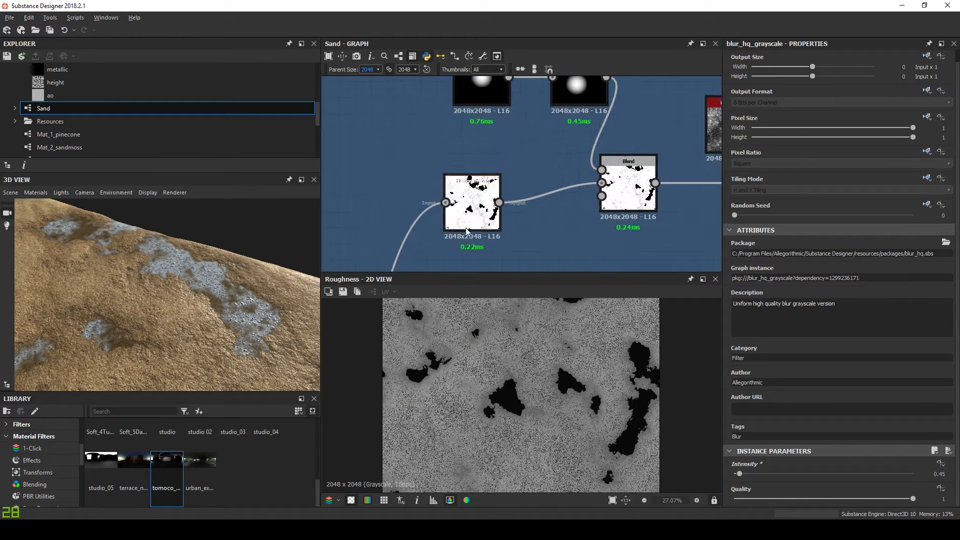
middle_click_drag(484, 211, 450, 243)
double_click(448, 238)
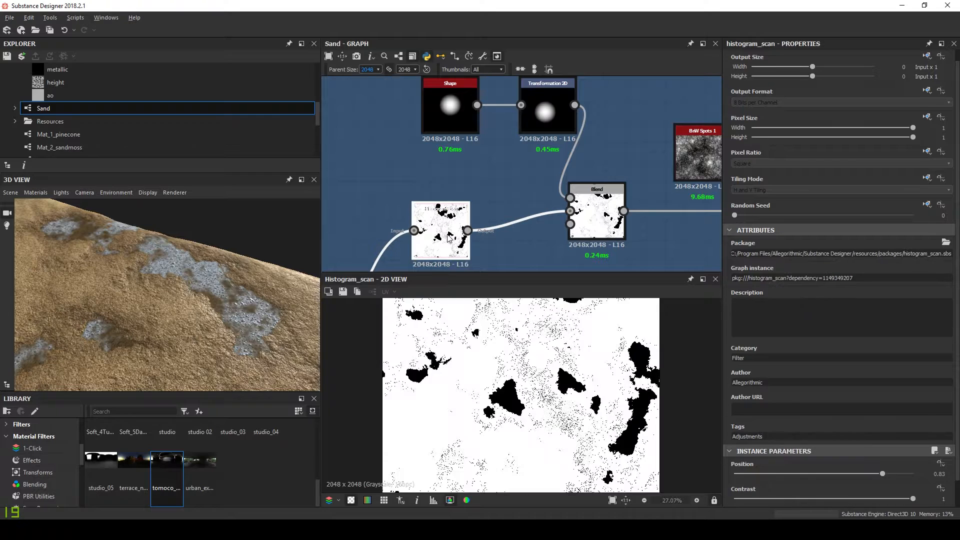
Step: Light the 3D preview with the studio_04 environment from the library
scroll(894, 494, "down", 1)
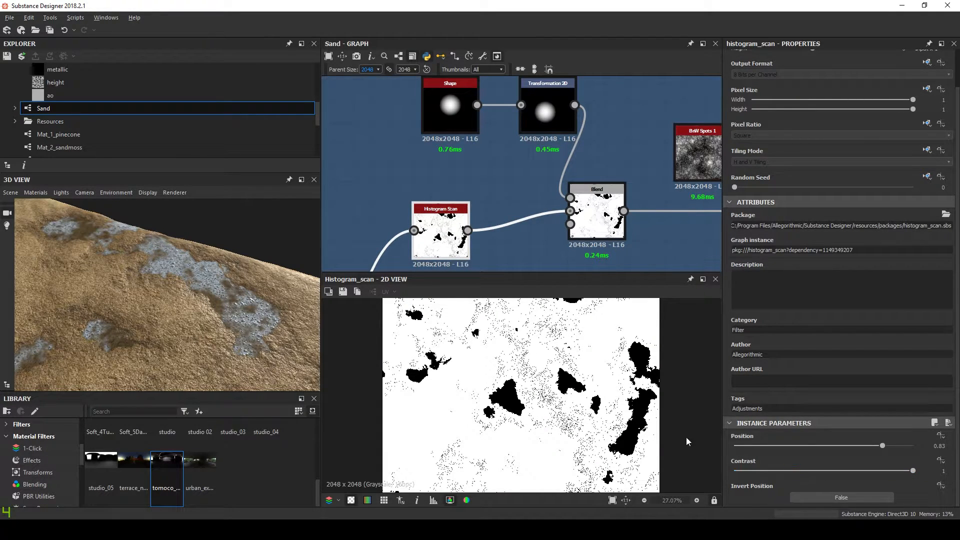
left_click_drag(315, 365, 249, 287)
left_click_drag(261, 436, 168, 293)
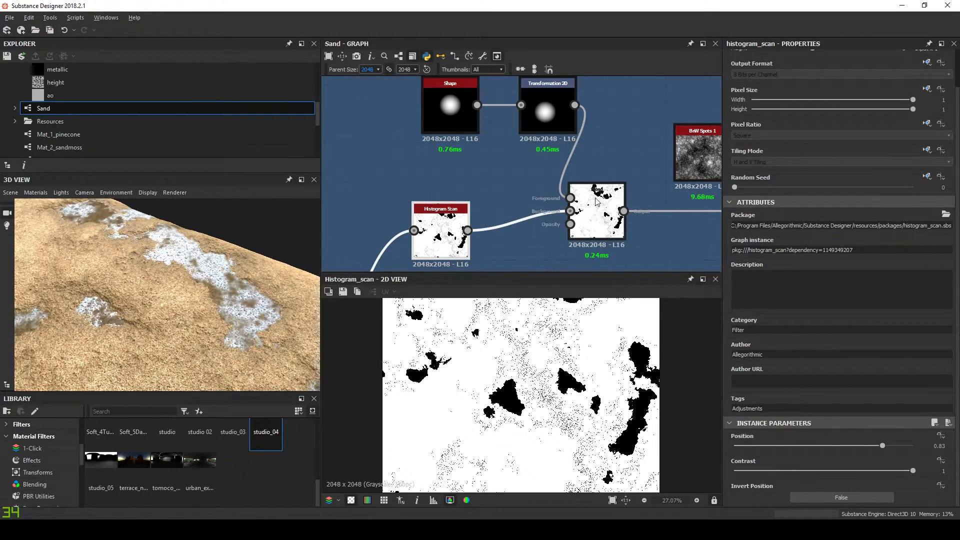
Step: Preview the Blend nodes that add the Shape gradient and the BnW Spots noise to the foam mask
scroll(462, 147, "down", 3)
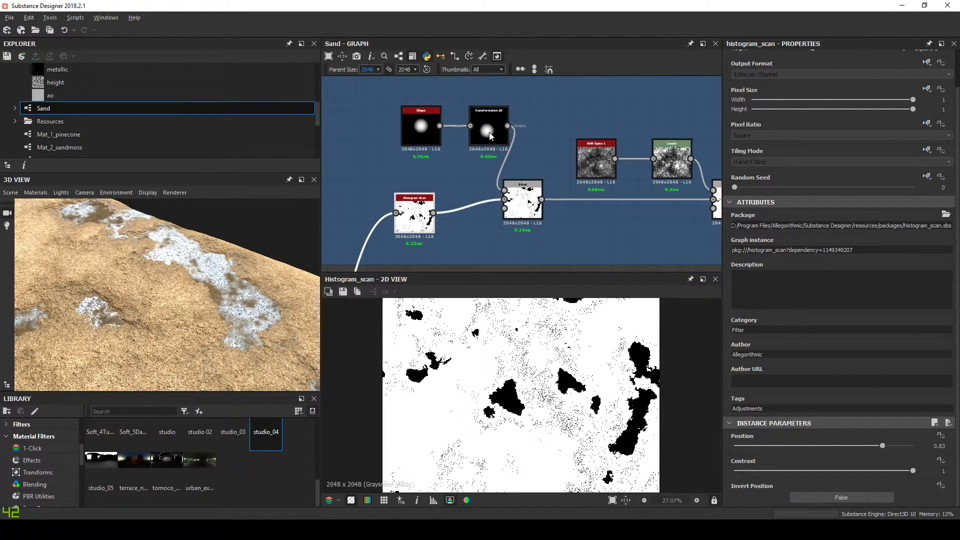
double_click(522, 203)
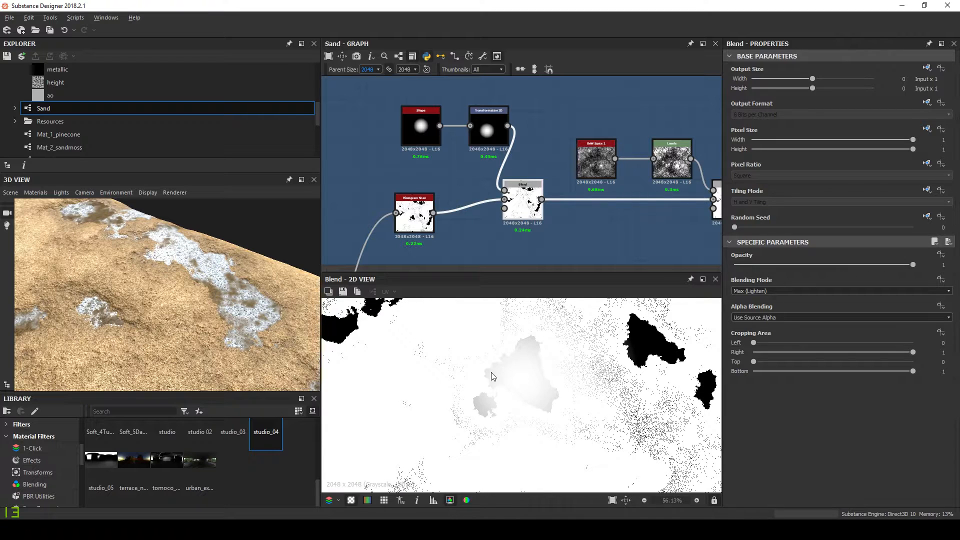
middle_click_drag(582, 199, 458, 157)
scroll(457, 156, "up", 1)
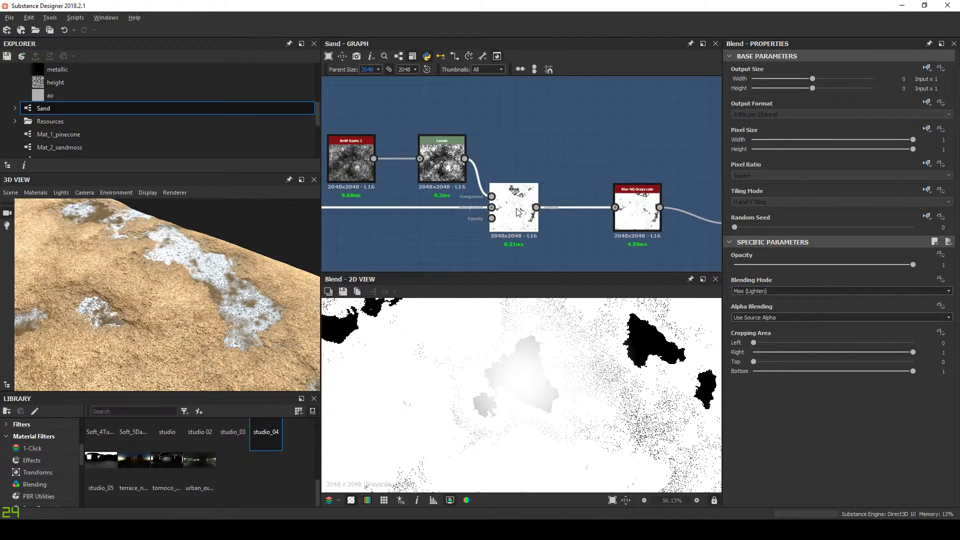
middle_click_drag(518, 212, 557, 206)
left_click(405, 160)
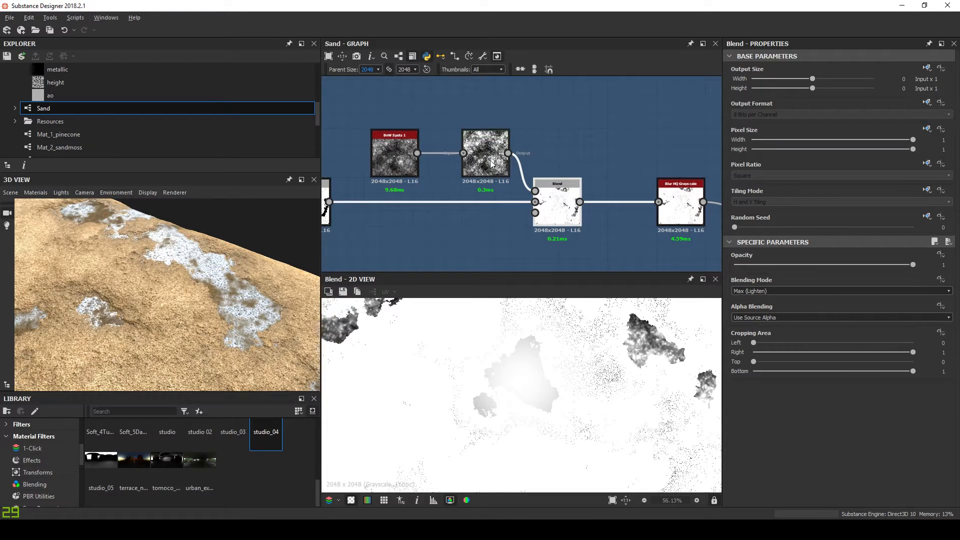
middle_click_drag(660, 331, 461, 356)
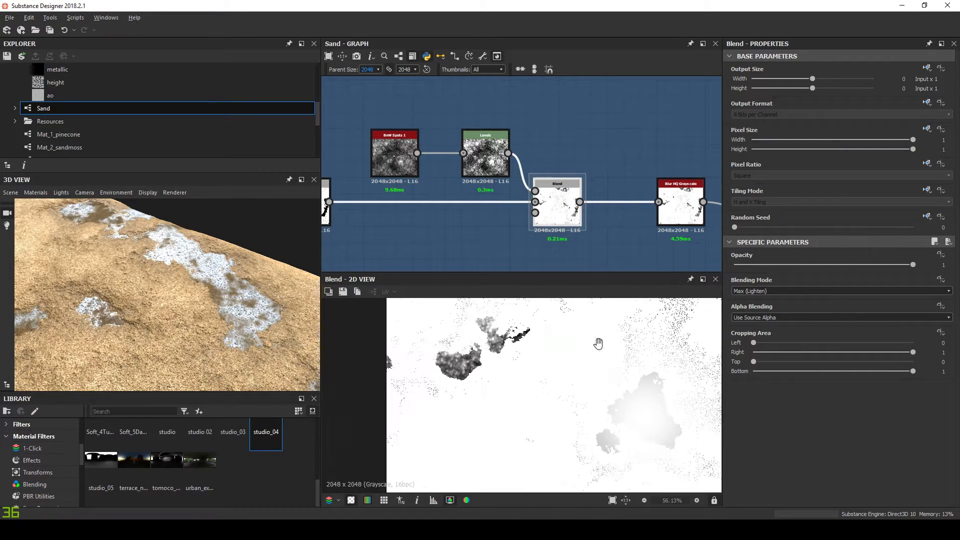
Step: Preview the Blur HQ Grayscale node that softens the blended foam mask and inspect its edges up close
scroll(460, 360, "up", 2)
middle_click_drag(648, 204, 497, 179)
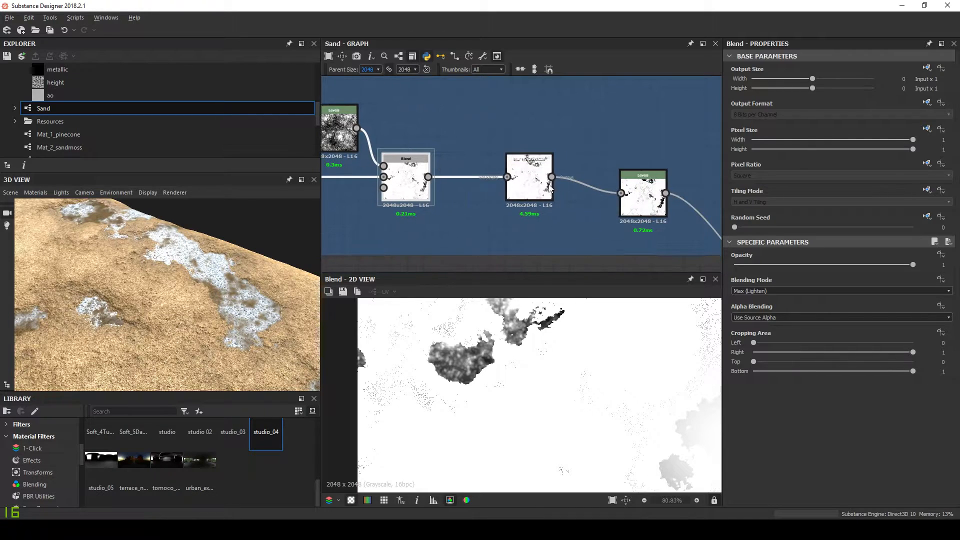
left_click(529, 177)
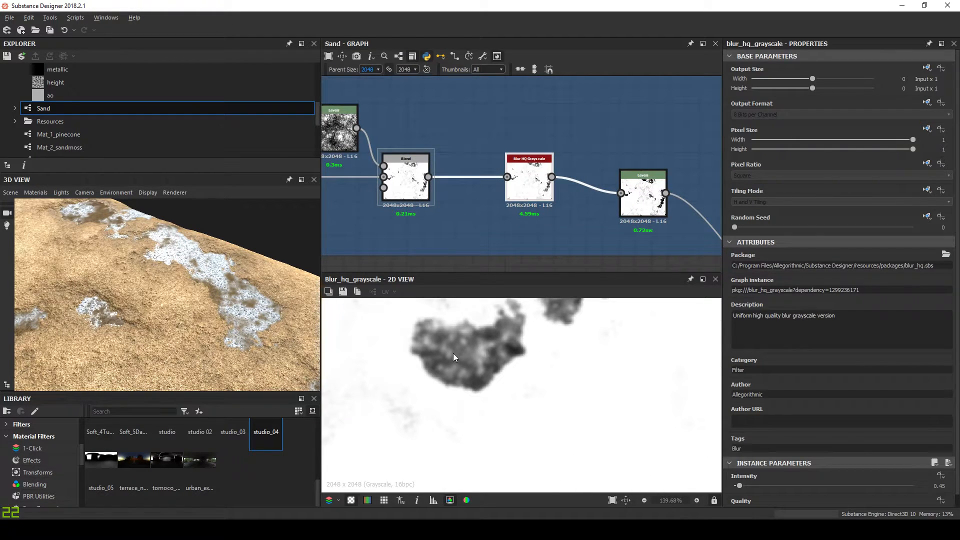
left_click_drag(189, 345, 212, 339)
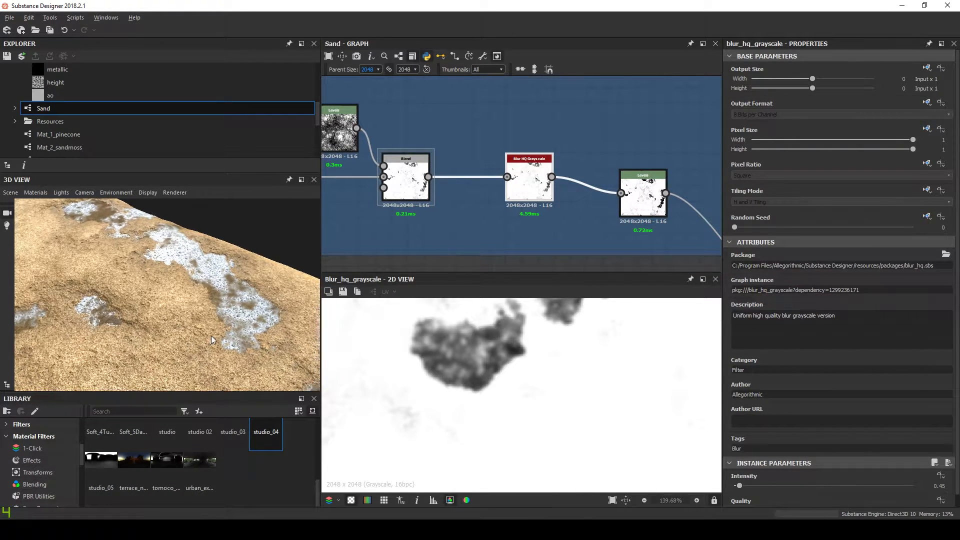
Step: Raise the Blur HQ Grayscale node's Intensity to 1.65 and inspect the foam in the 3D preview
left_click(776, 485)
left_click_drag(232, 308, 172, 317)
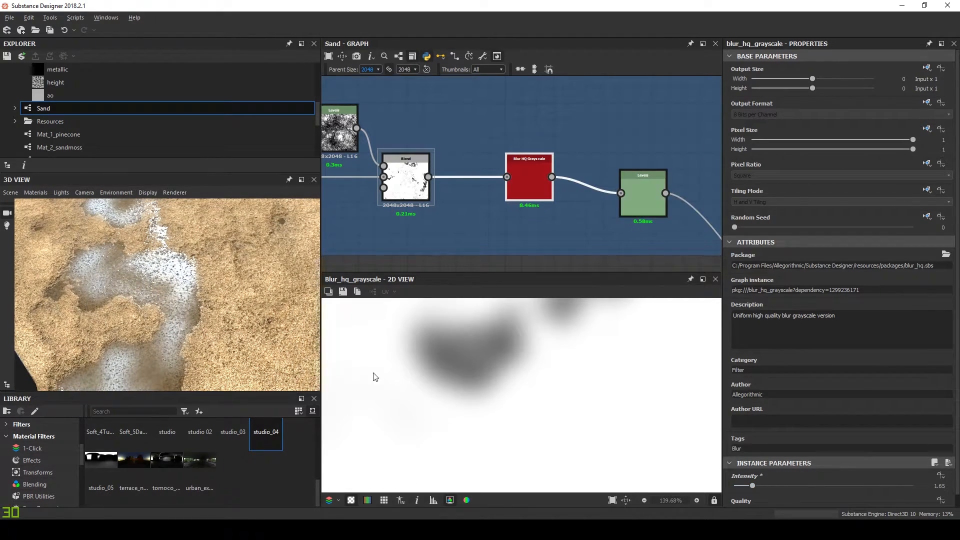
left_click_drag(233, 312, 193, 295)
Step: Set the Blur HQ Grayscale node's Intensity to 2.28 and inspect the foam on the mesh from several distances
left_click_drag(755, 486, 760, 486)
left_click_drag(231, 314, 198, 270)
scroll(218, 262, "down", 5)
scroll(177, 247, "up", 5)
scroll(177, 247, "down", 2)
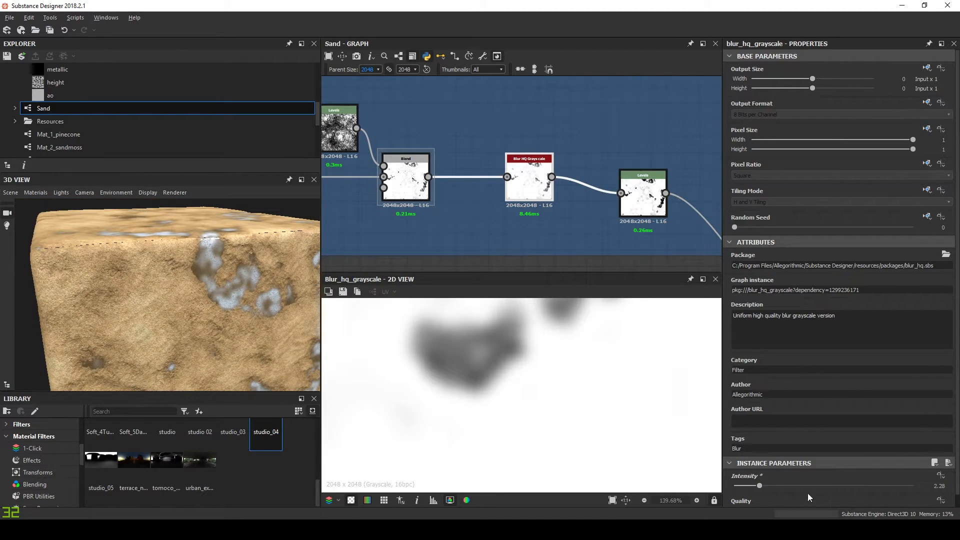
mouse_move(214, 277)
left_mouse_down()
mouse_move(203, 265)
mouse_move(222, 284)
left_mouse_up()
scroll(224, 280, "down", 3)
middle_click_drag(223, 281, 209, 438)
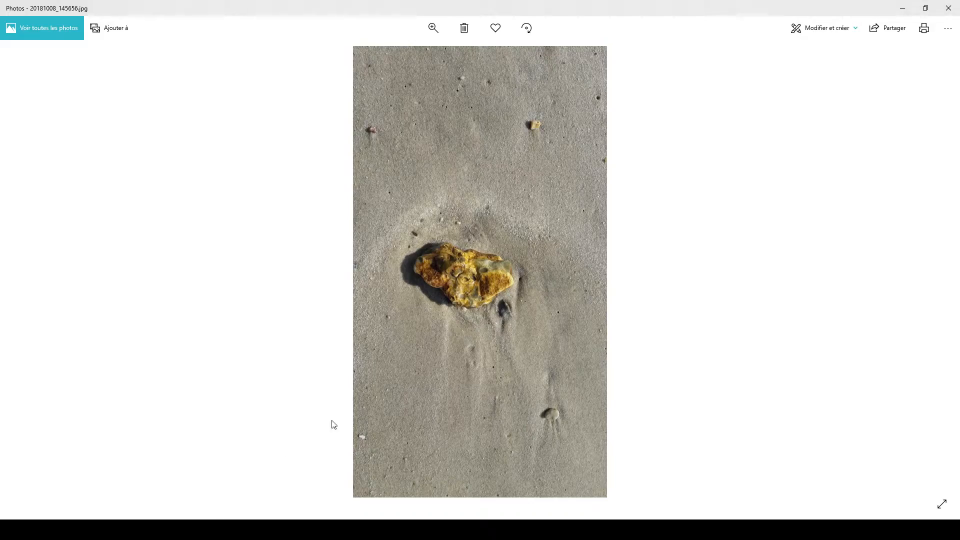
Step: Browse the beach reference photos of foam and wet sand in the Photos app and return to Substance Designer
key("Right")
key("Right")
key("Right")
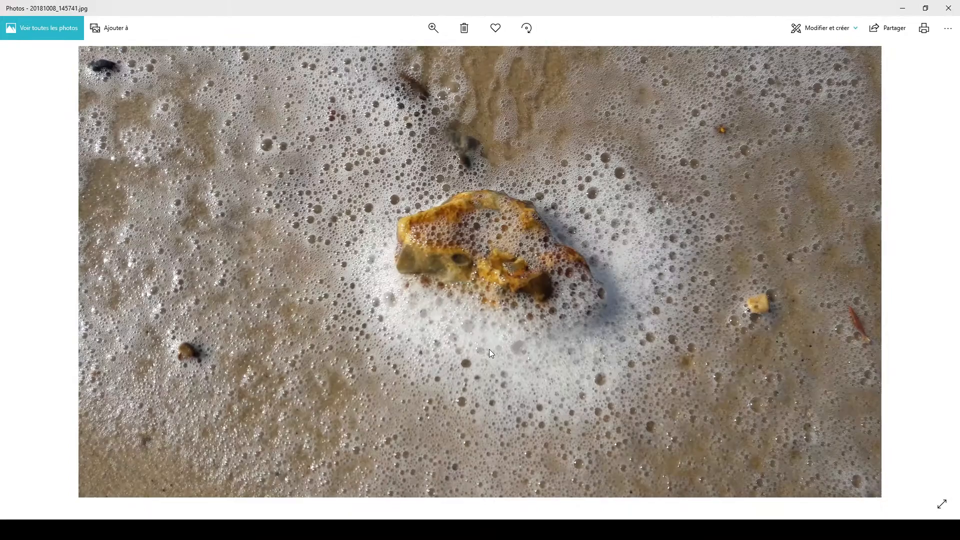
key("Right")
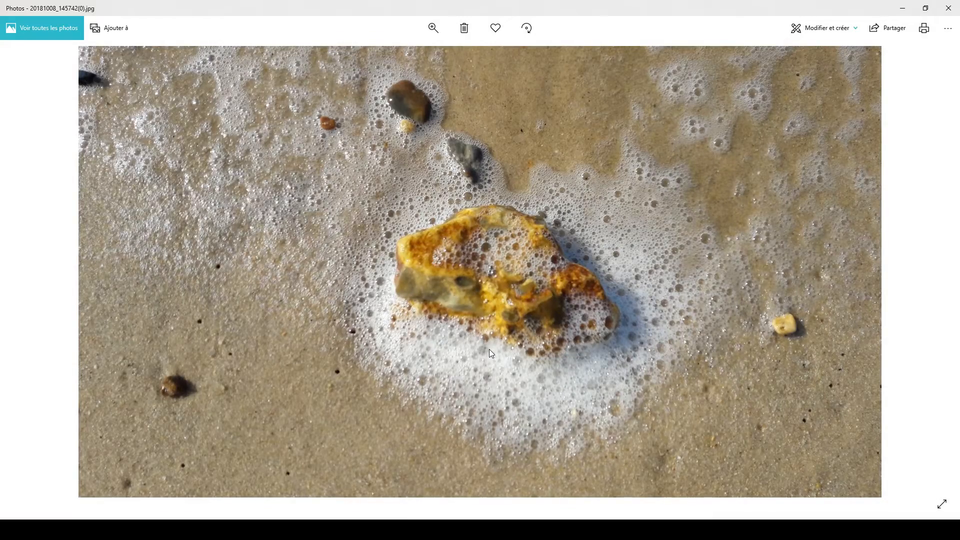
key("Right")
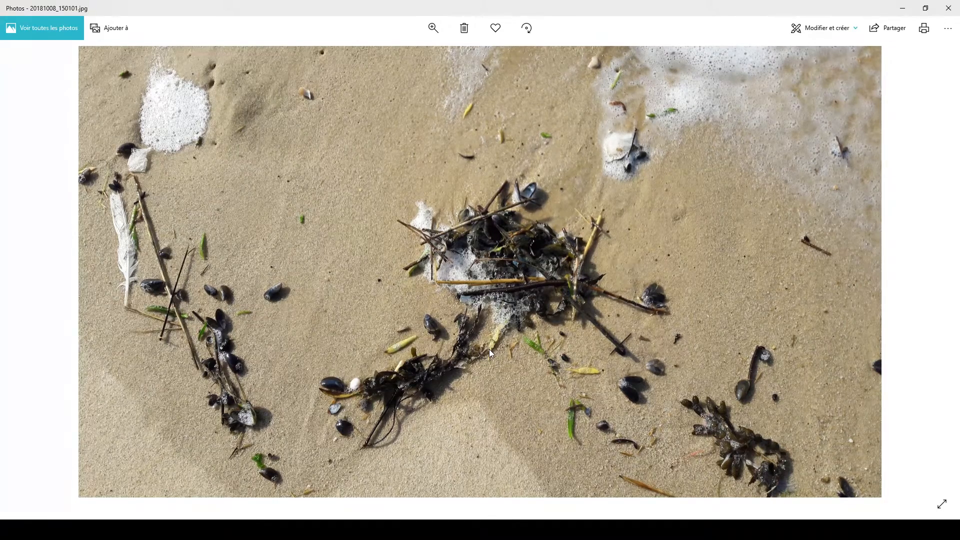
key("Right")
key("Right")
key("Right")
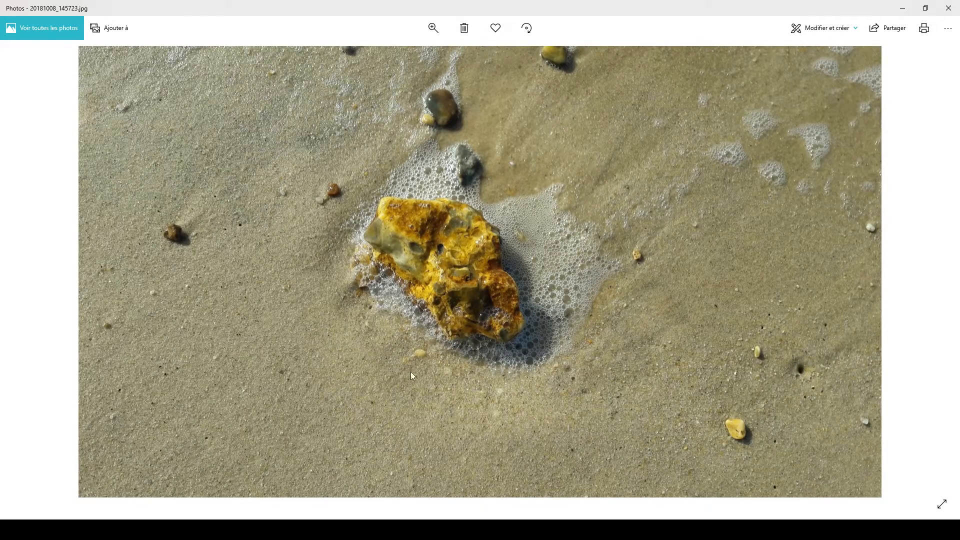
key("alt+Tab")
Step: Enlarge the 3D view to full screen and inspect the foam patches and puddles on the sand
left_click_drag(223, 303, 124, 264)
left_click_drag(248, 331, 145, 273)
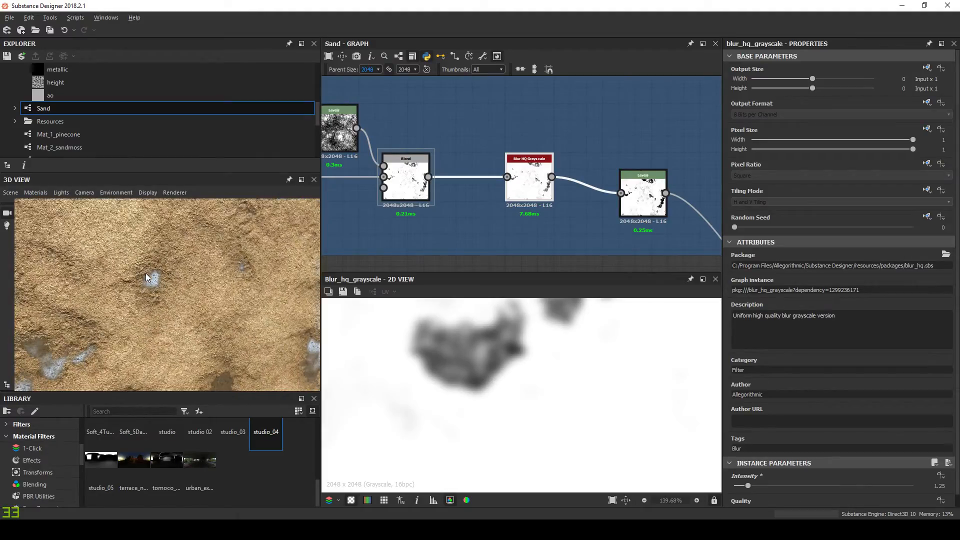
left_click(301, 179)
scroll(400, 255, "down", 3)
mouse_move(390, 237)
left_mouse_down()
mouse_move(373, 217)
mouse_move(384, 242)
left_mouse_up()
scroll(372, 231, "up", 3)
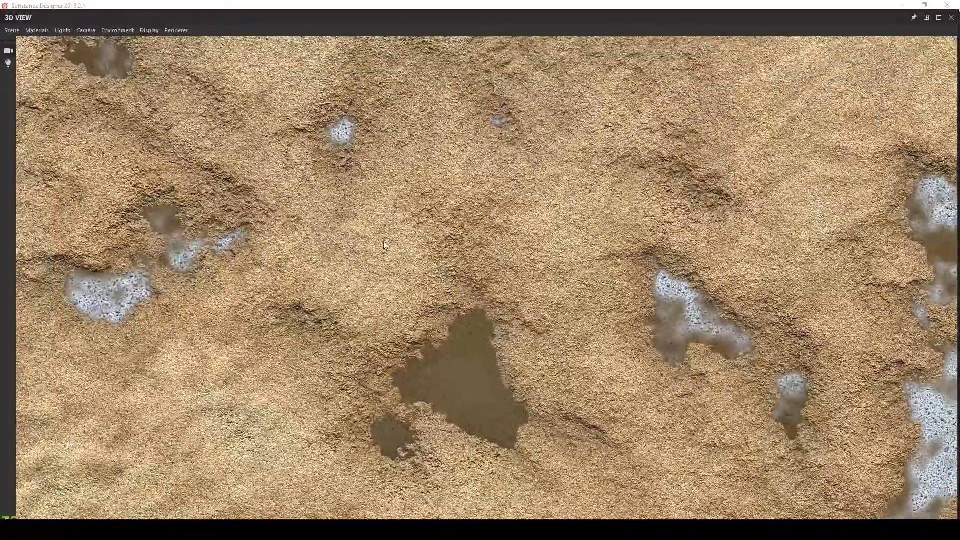
middle_click_drag(384, 241, 407, 278)
scroll(407, 278, "down", 1)
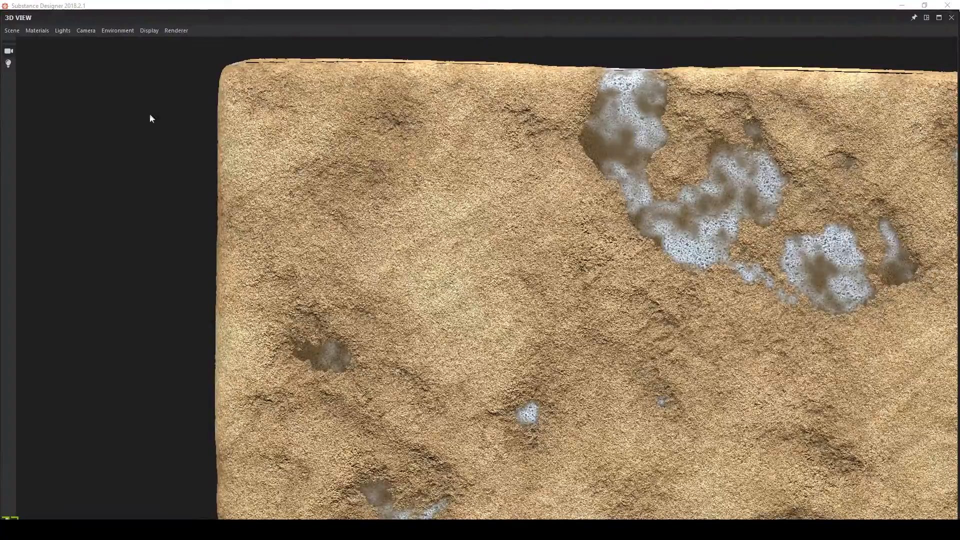
Step: Switch the preview mesh to a sphere, inspect the foam on it up close and dock the 3D view again
left_click(12, 30)
left_click(49, 178)
left_click_drag(563, 258, 483, 287)
scroll(523, 278, "up", 2)
scroll(524, 290, "up", 2)
scroll(515, 291, "down", 1)
scroll(572, 307, "up", 2)
scroll(559, 277, "down", 1)
scroll(497, 296, "up", 3)
scroll(497, 296, "down", 4)
scroll(602, 307, "up", 3)
scroll(596, 308, "down", 3)
left_click(926, 20)
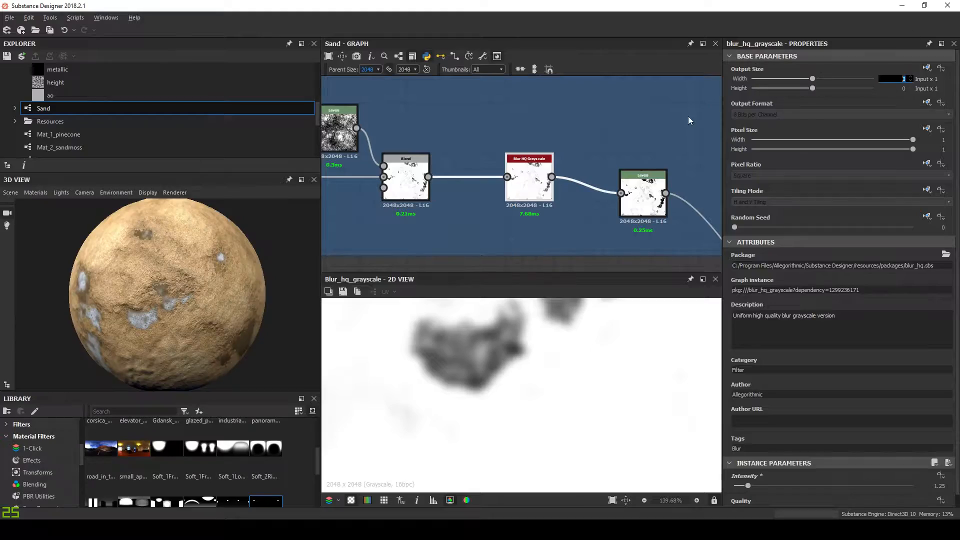
Step: Open the Default material of the 3D view for editing
scroll(456, 208, "down", 4)
middle_click_drag(456, 208, 598, 148)
scroll(594, 206, "down", 5)
scroll(593, 198, "up", 4)
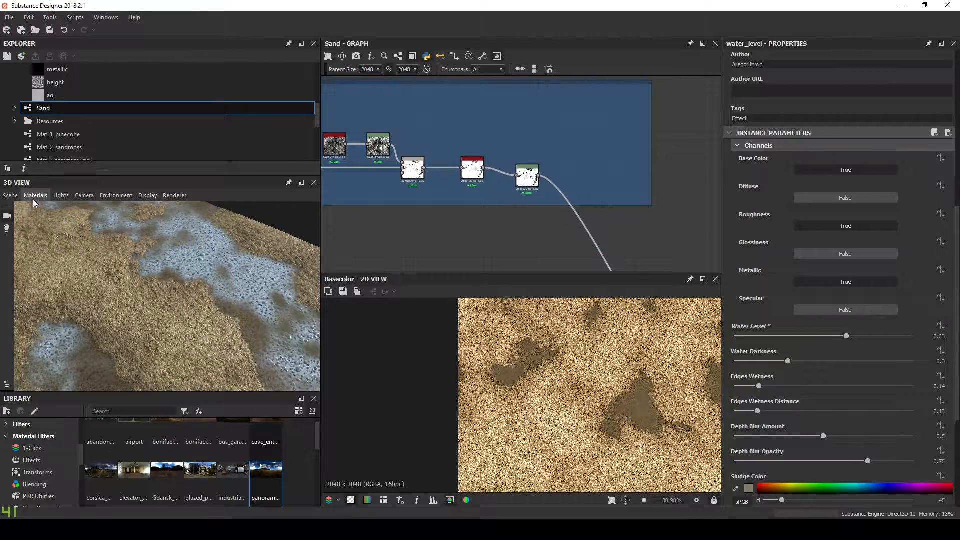
left_click(34, 196)
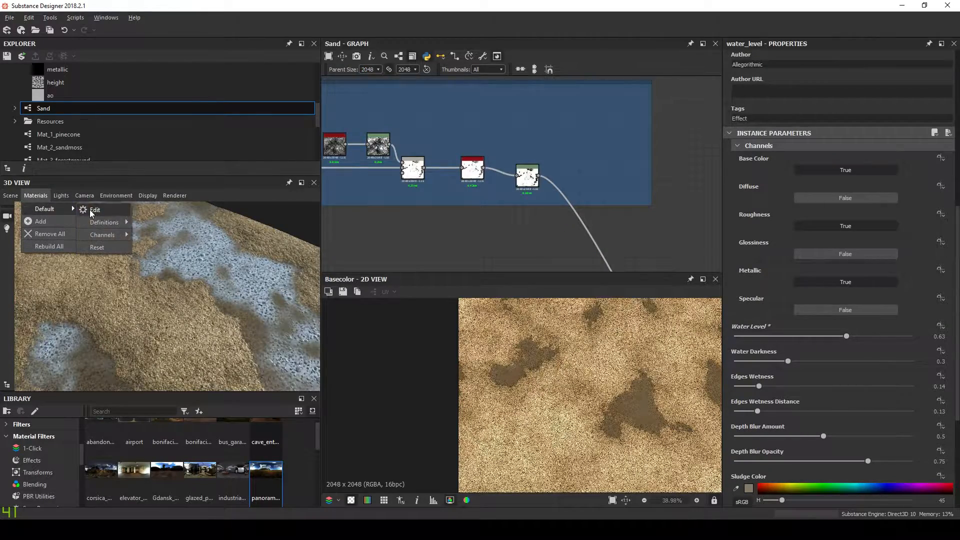
left_click(93, 211)
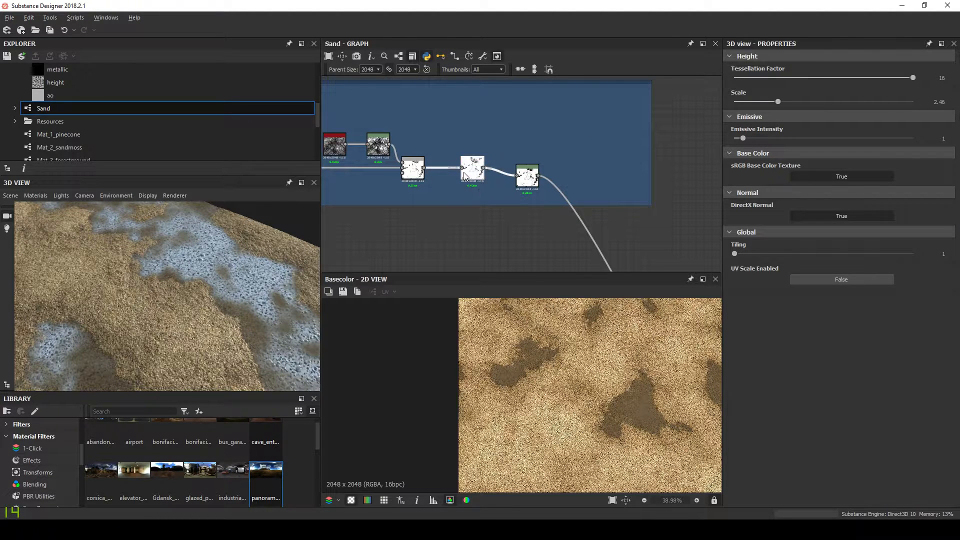
Step: Preview the foam mask's Blur HQ Grayscale node, set its Intensity to 0.45 and inspect the foam in 3D
double_click(465, 174)
middle_click_drag(441, 184, 524, 199)
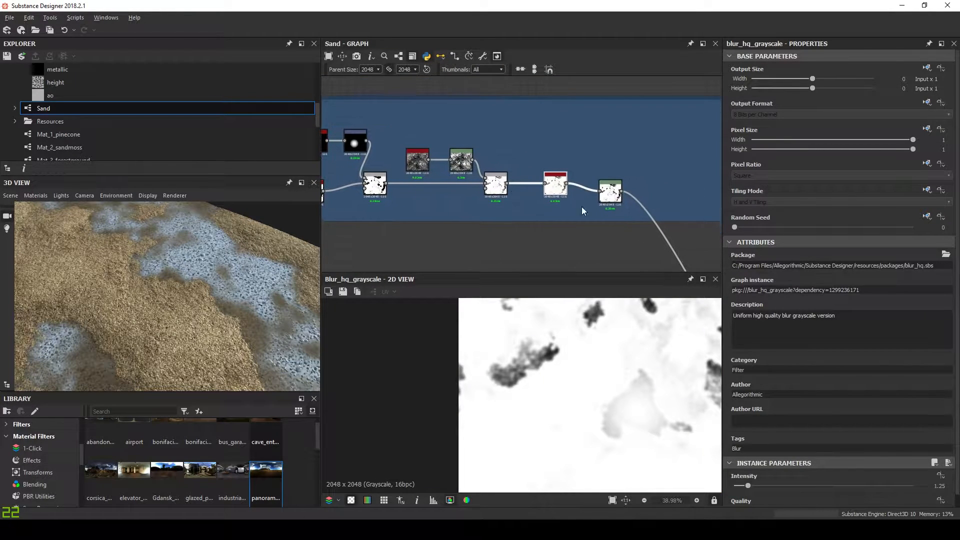
scroll(778, 428, "down", 1)
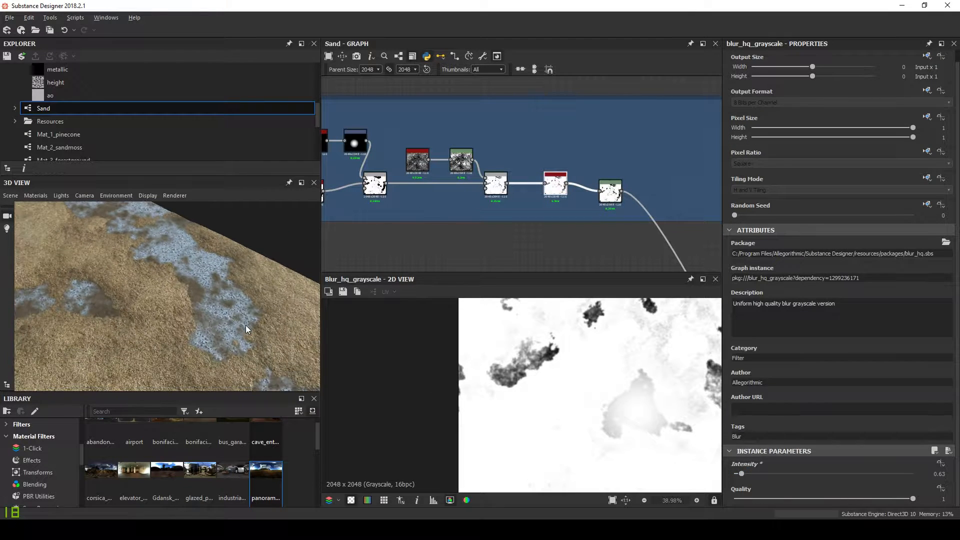
left_click_drag(741, 473, 739, 473)
scroll(231, 318, "up", 2)
mouse_move(224, 317)
left_mouse_down()
mouse_move(235, 316)
mouse_move(179, 312)
mouse_move(229, 296)
mouse_move(211, 326)
left_mouse_up()
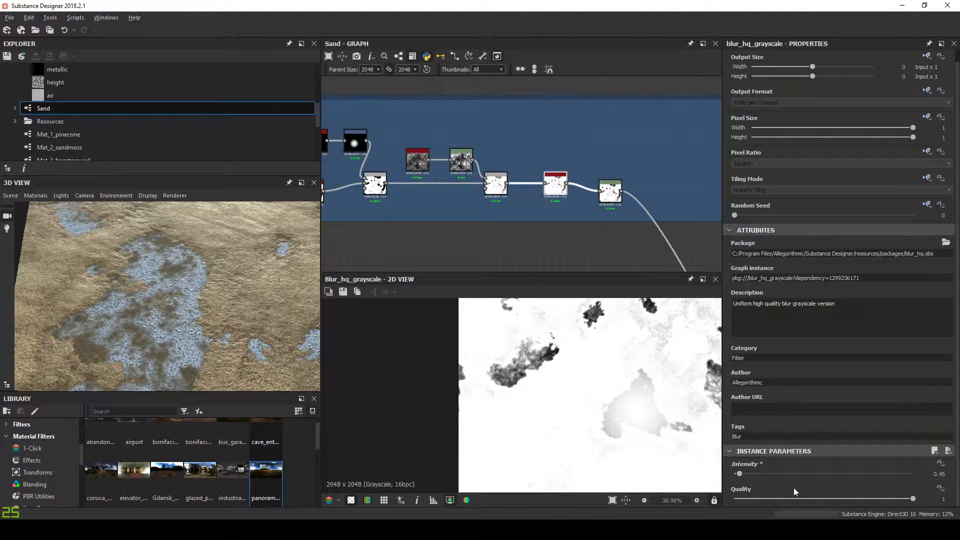
Step: Raise the Blur HQ Grayscale node's Intensity to 2.23 and inspect the foam across the sand surface
left_click(760, 474)
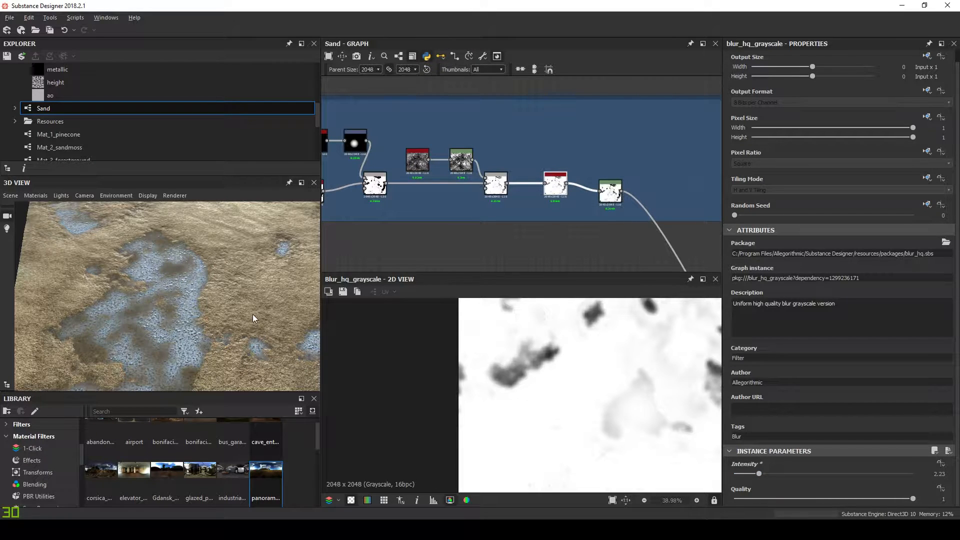
left_click_drag(252, 316, 218, 300)
scroll(421, 237, "down", 5)
Step: Set the Water Level node's Water Level to 0.41 and inspect the foam-covered puddles in the 3D preview
middle_click_drag(422, 236, 542, 111)
left_click(469, 199)
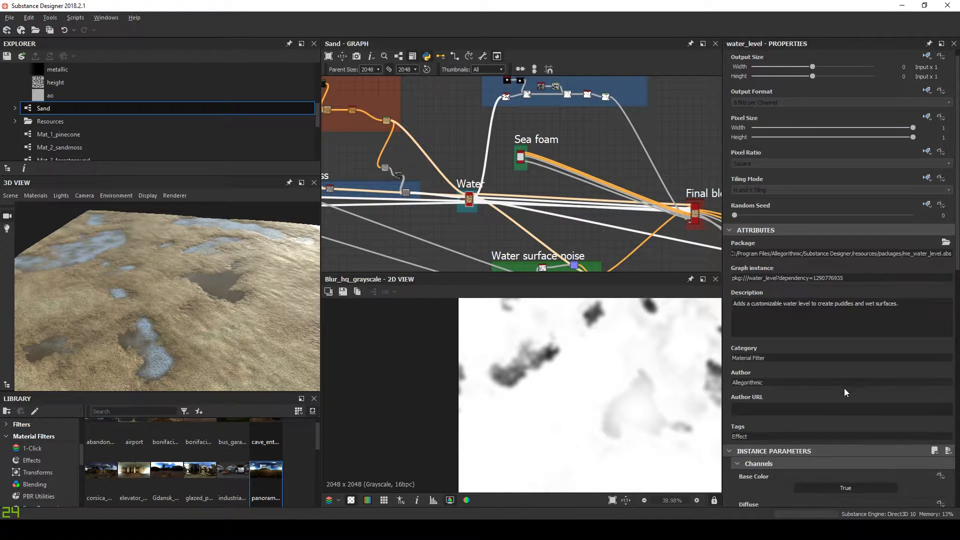
scroll(846, 386, "down", 2)
scroll(771, 456, "down", 6)
left_click(772, 384)
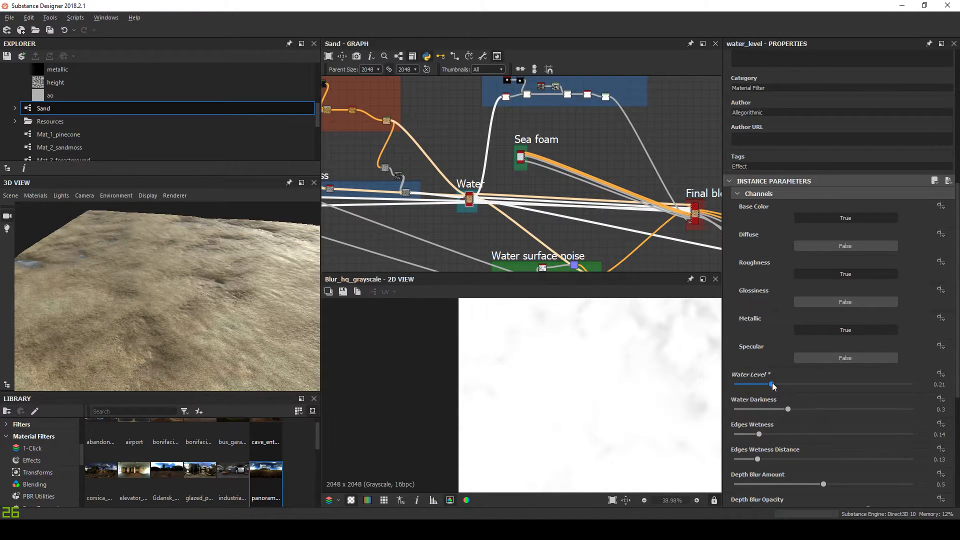
left_click(791, 383)
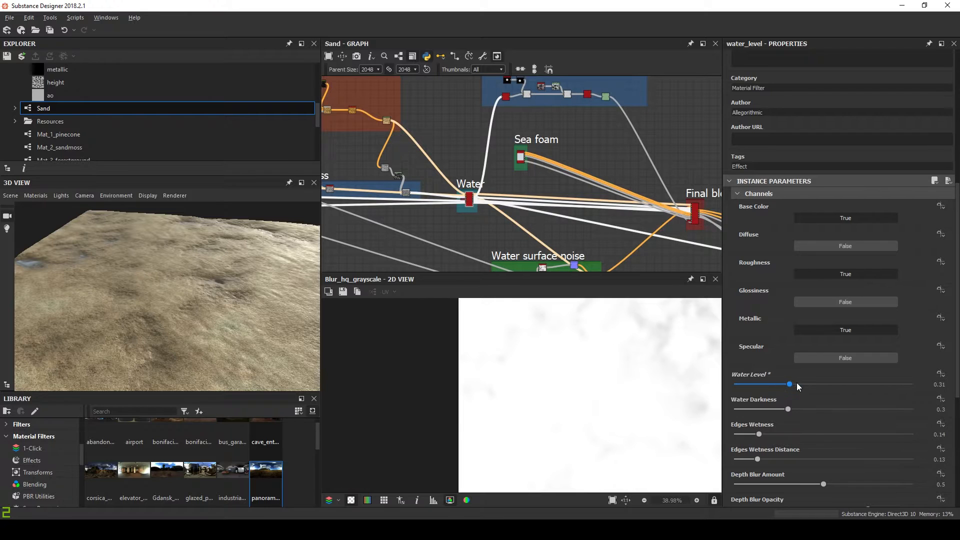
left_click(807, 384)
mouse_move(260, 339)
left_mouse_down()
mouse_move(265, 322)
mouse_move(285, 338)
mouse_move(236, 317)
mouse_move(251, 331)
left_mouse_up()
scroll(251, 331, "up", 4)
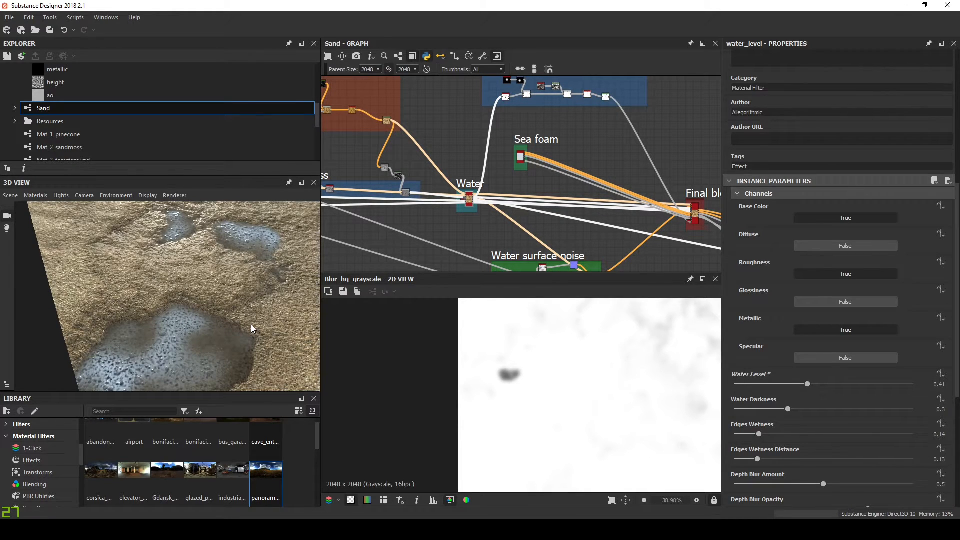
scroll(251, 325, "down", 3)
left_click_drag(249, 329, 197, 312)
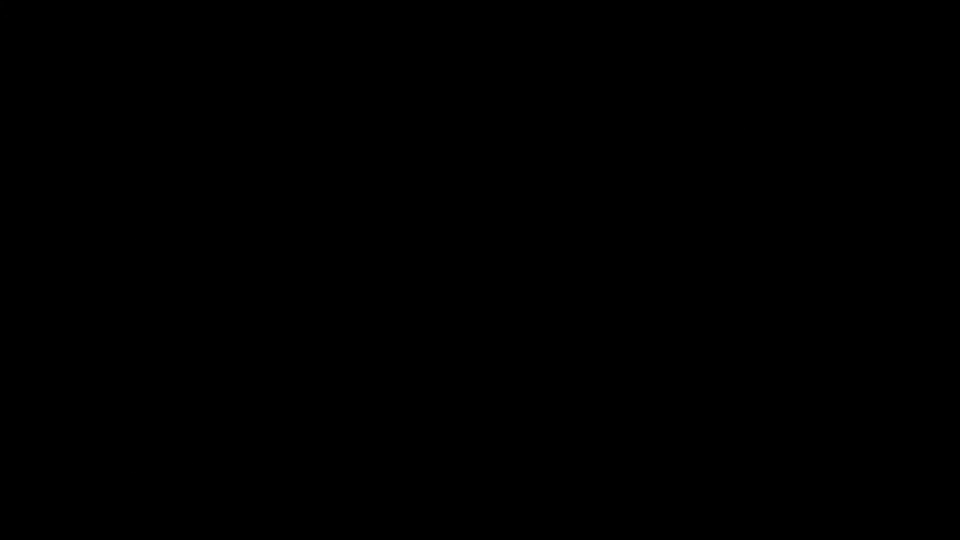